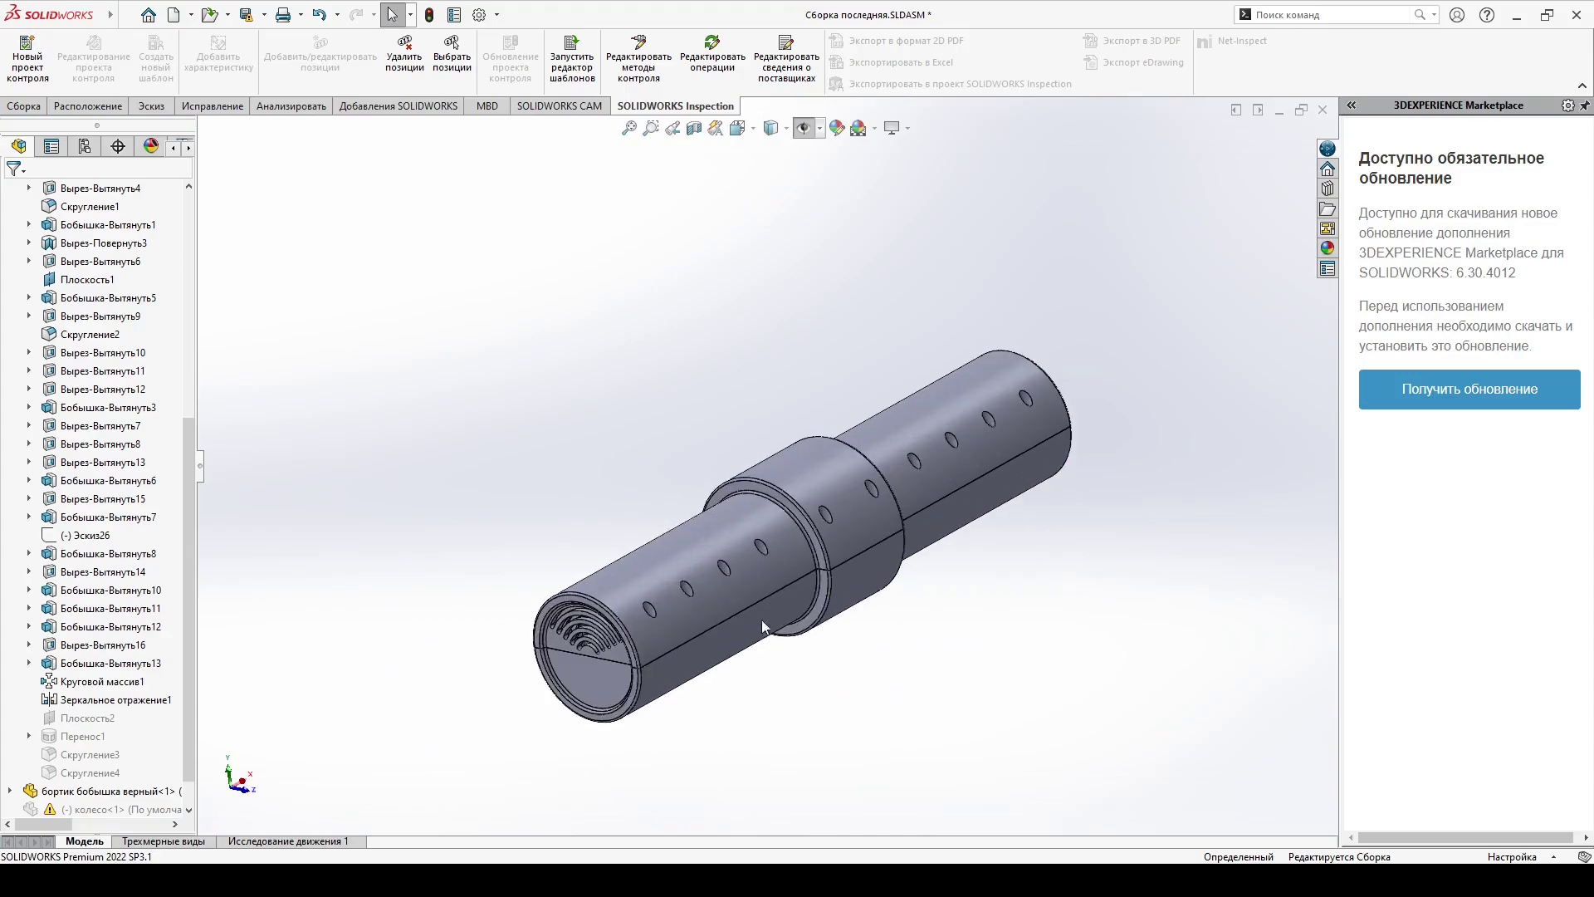
Step: Make the upper housing half, component бортик бобышка верный, transparent in the assembly
left_click(789, 560)
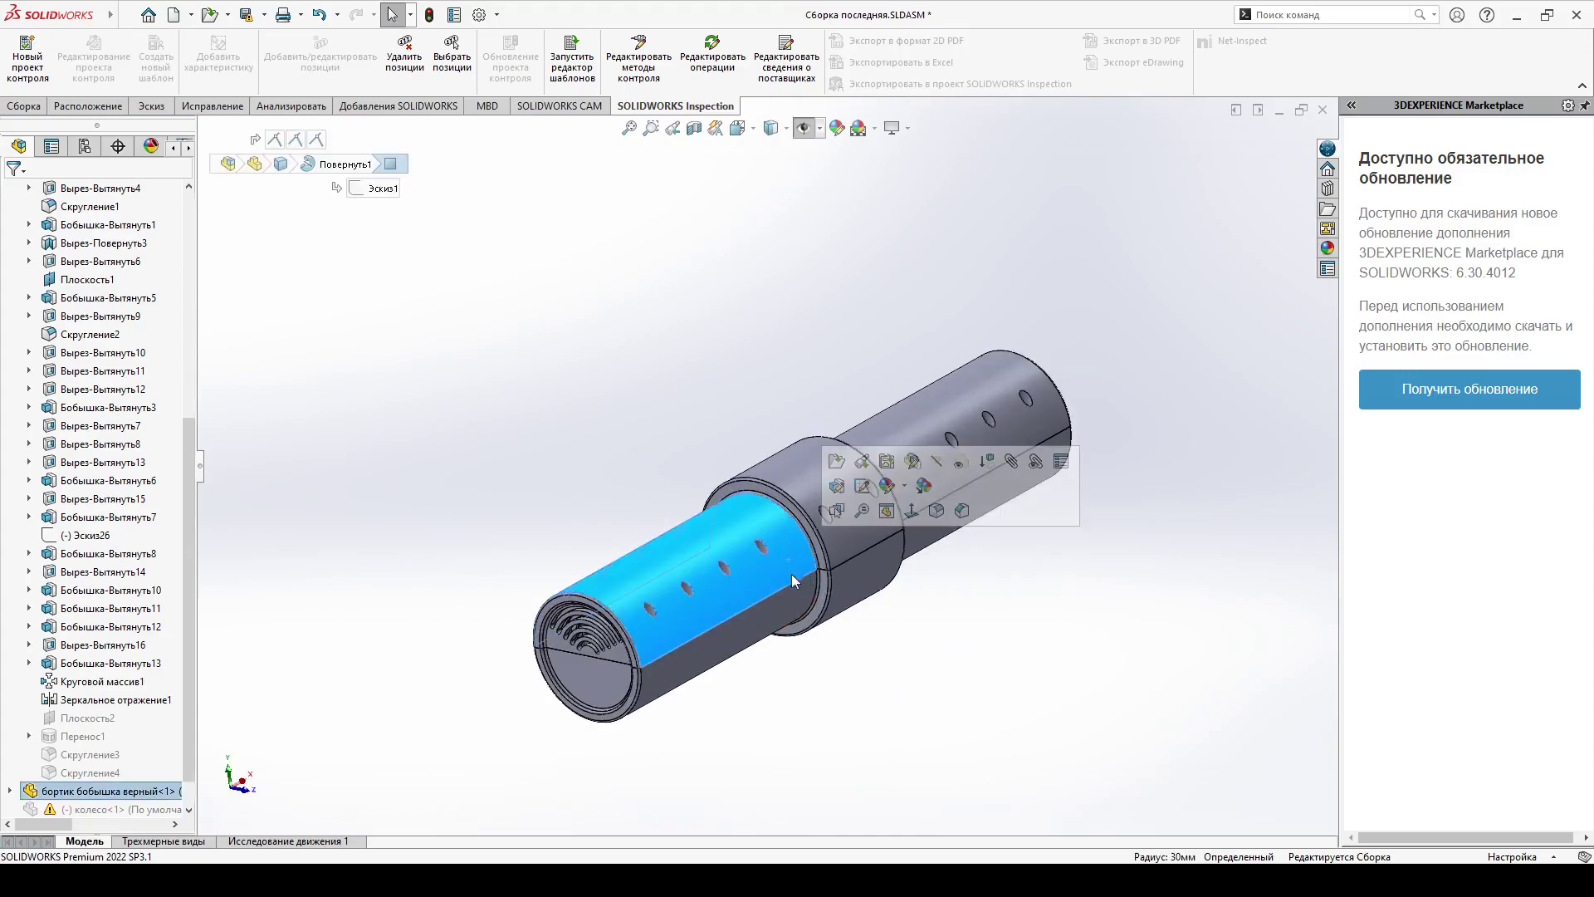
left_click(960, 461)
left_click(1037, 589)
Step: Examine the internal bosses, ribs and partitions of the housing through the transparent upper half from several angles
scroll(765, 640, "down", 5)
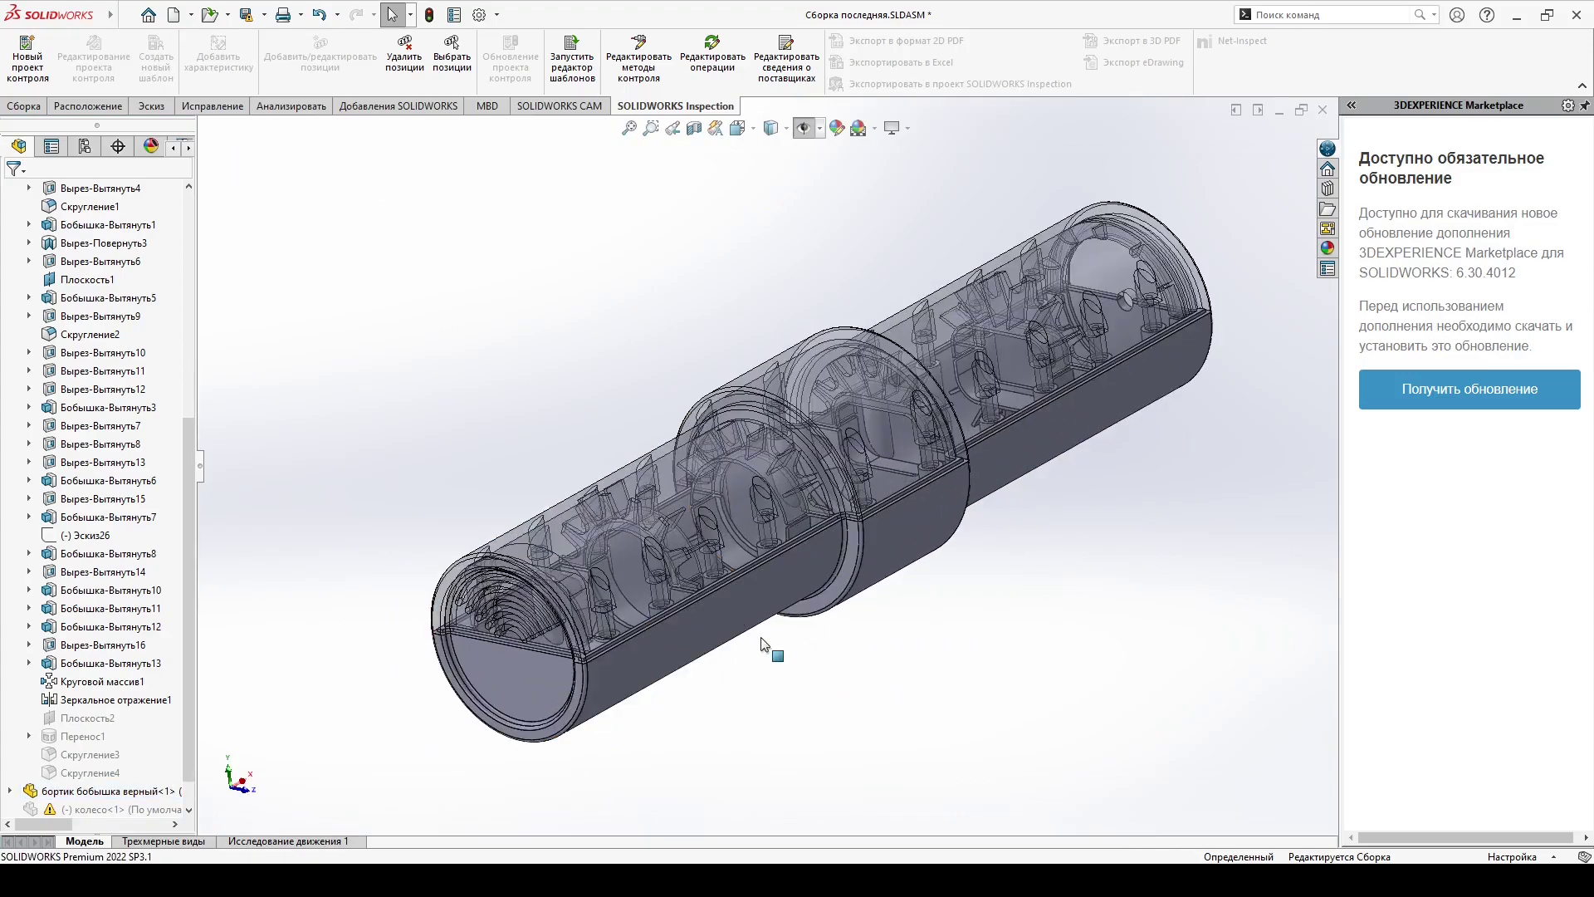
middle_click_drag(794, 503, 811, 581)
scroll(813, 598, "down", 2)
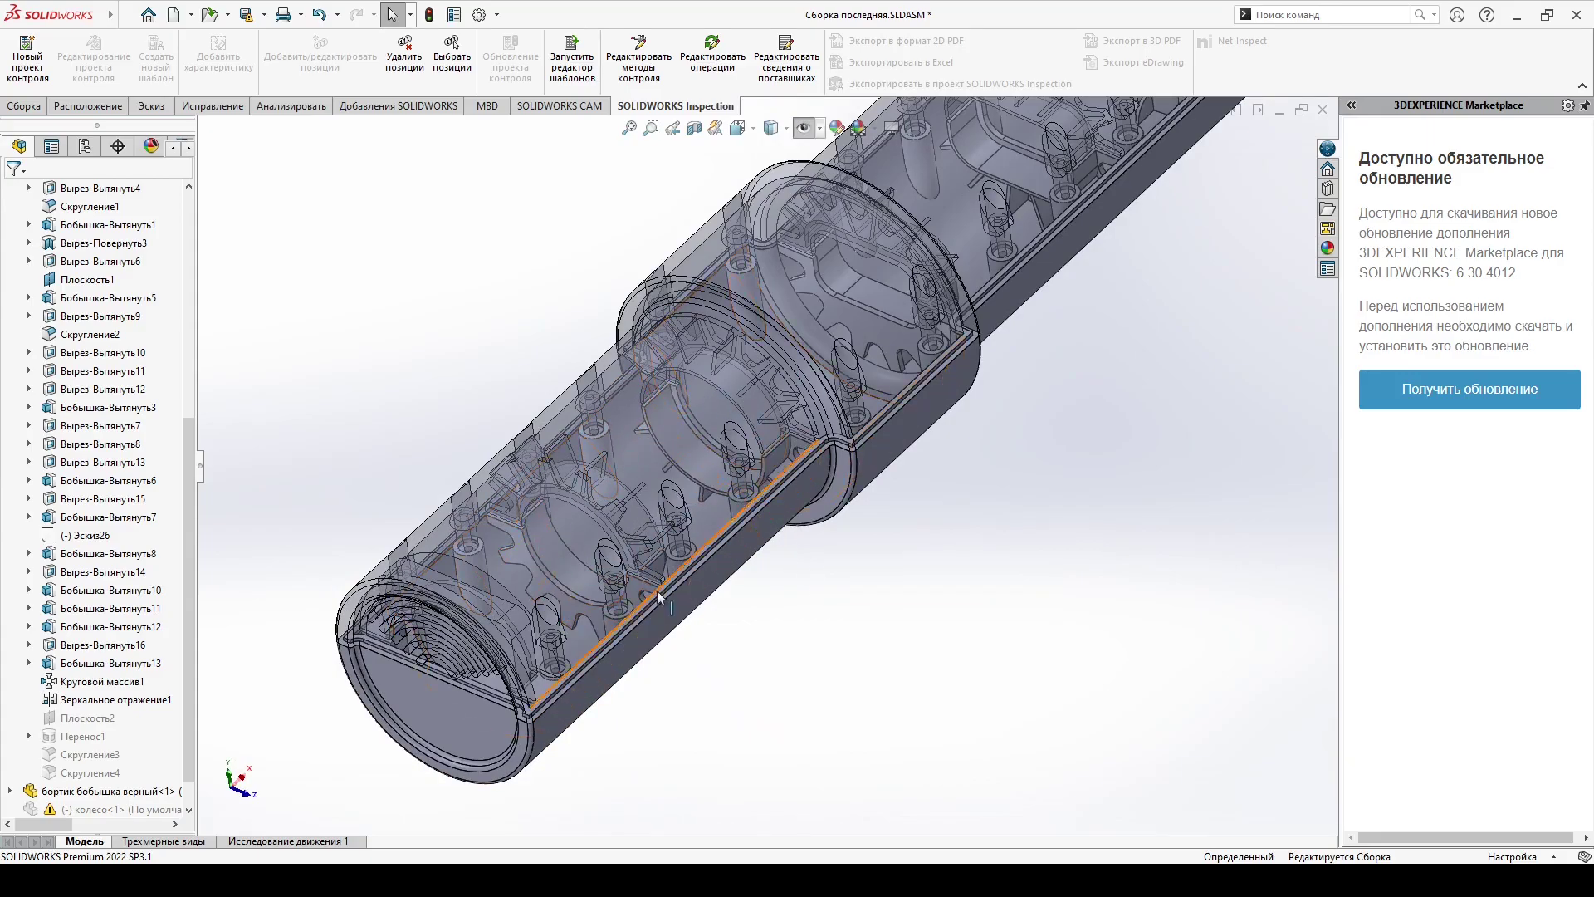
scroll(688, 405, "up", 3)
scroll(959, 260, "down", 3)
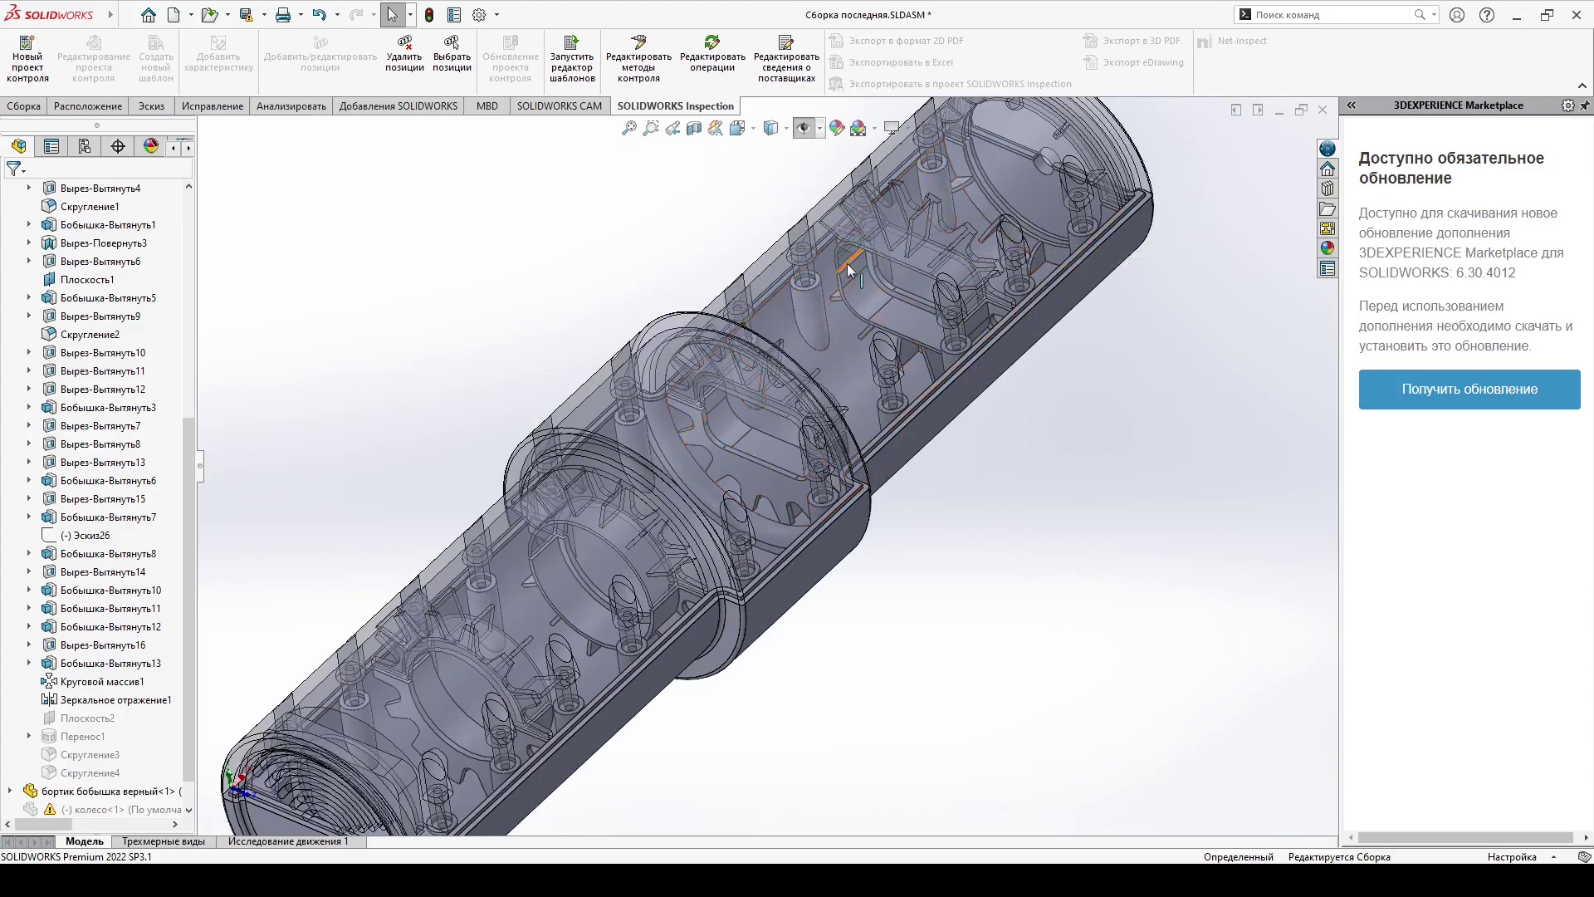
scroll(768, 517, "up", 5)
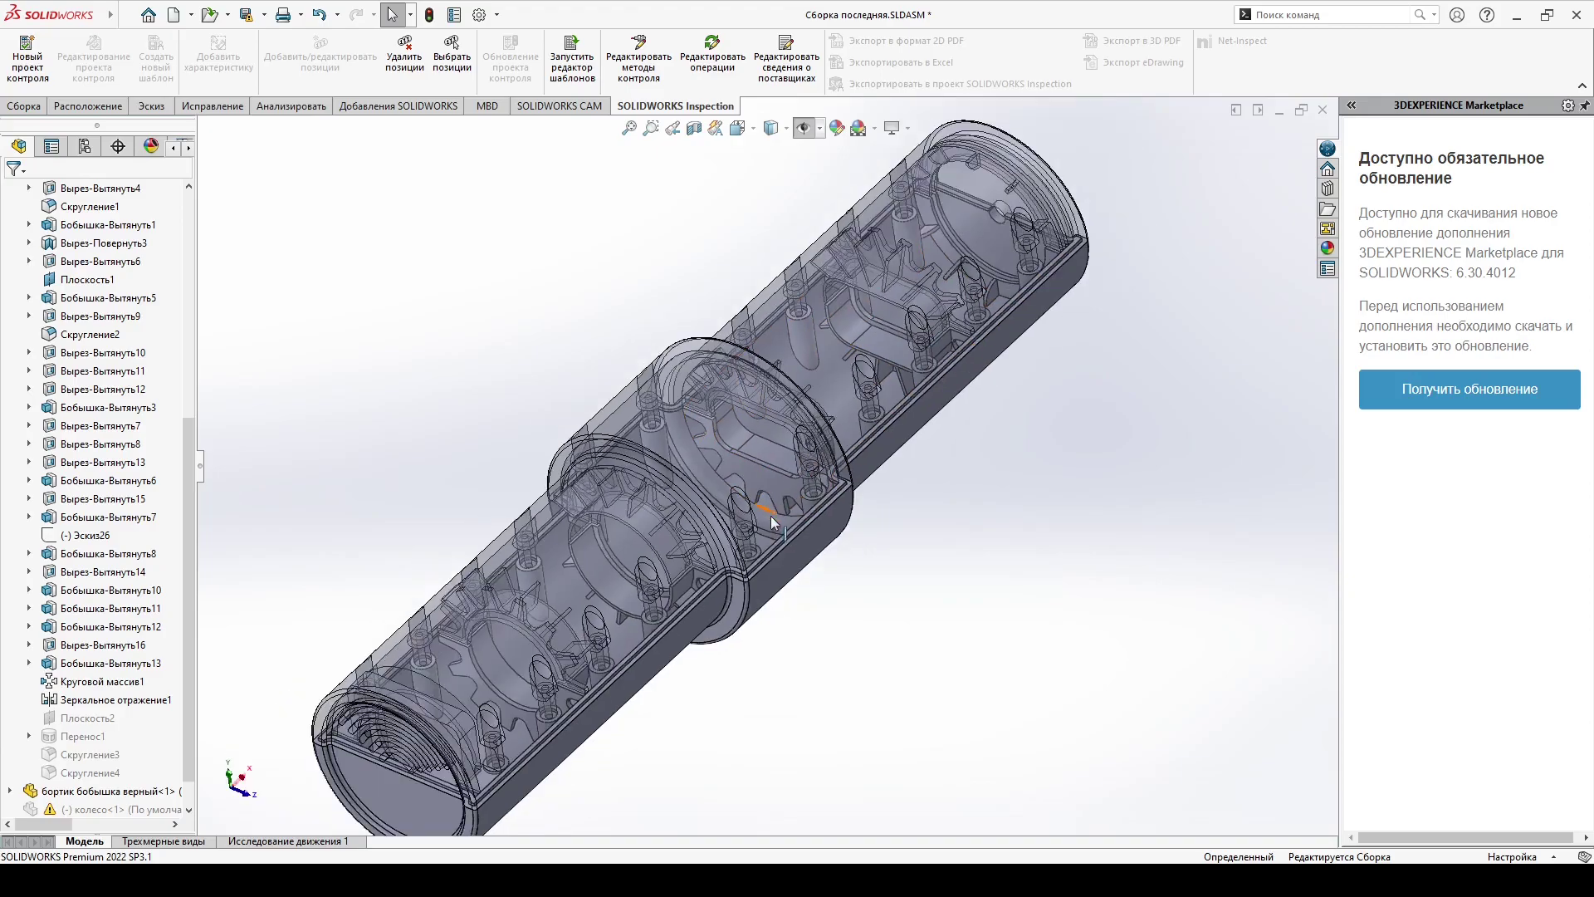
middle_click_drag(831, 465, 1043, 523)
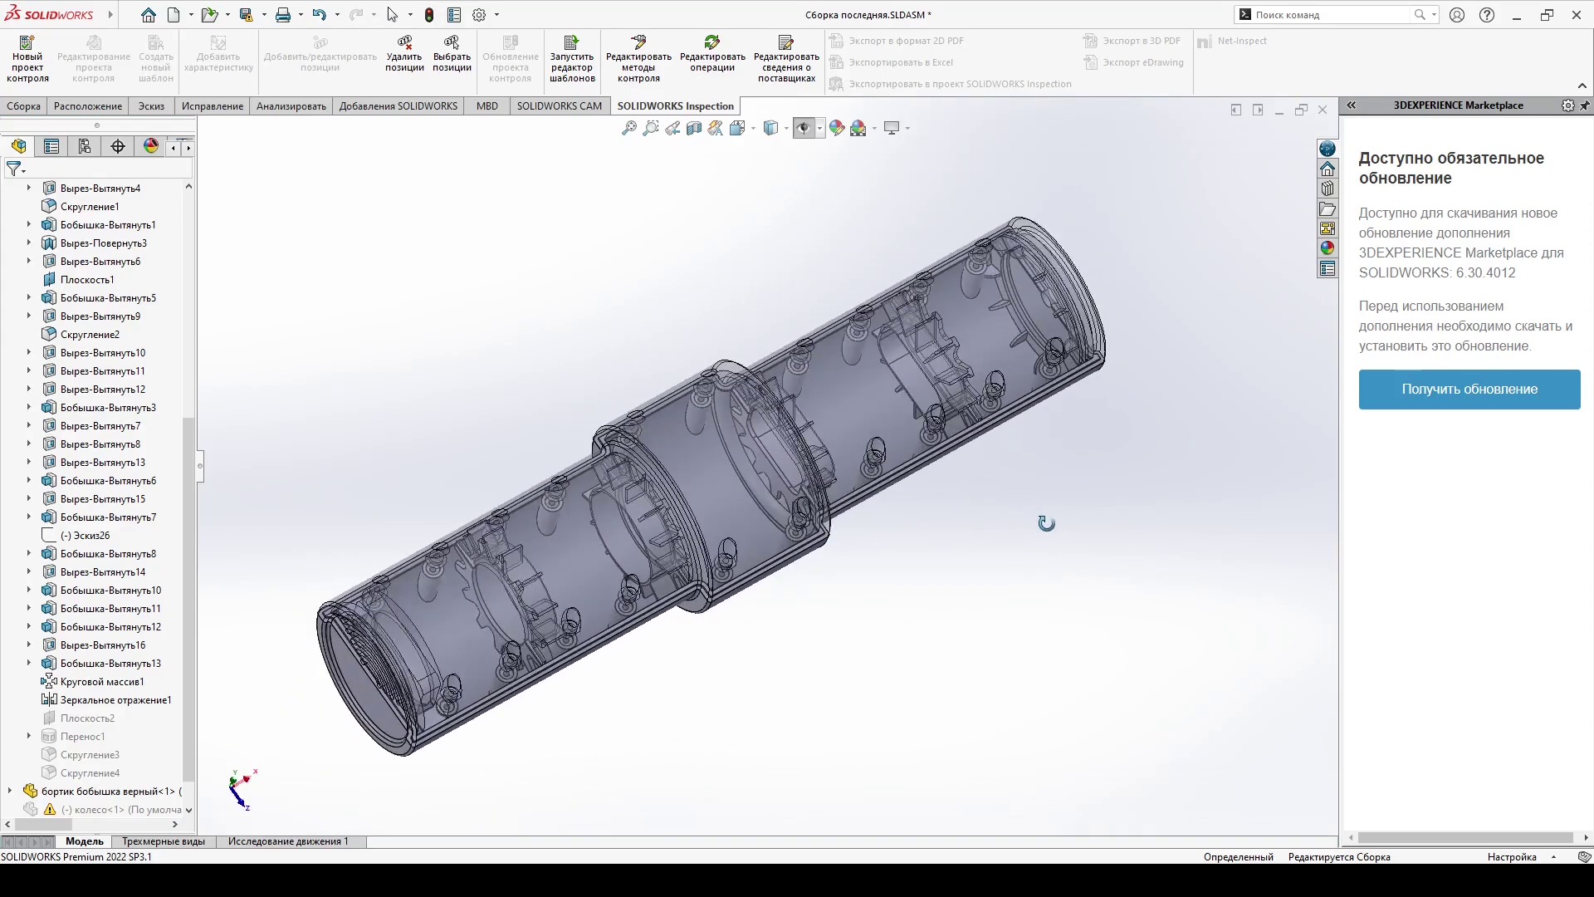
scroll(1055, 326, "down", 6)
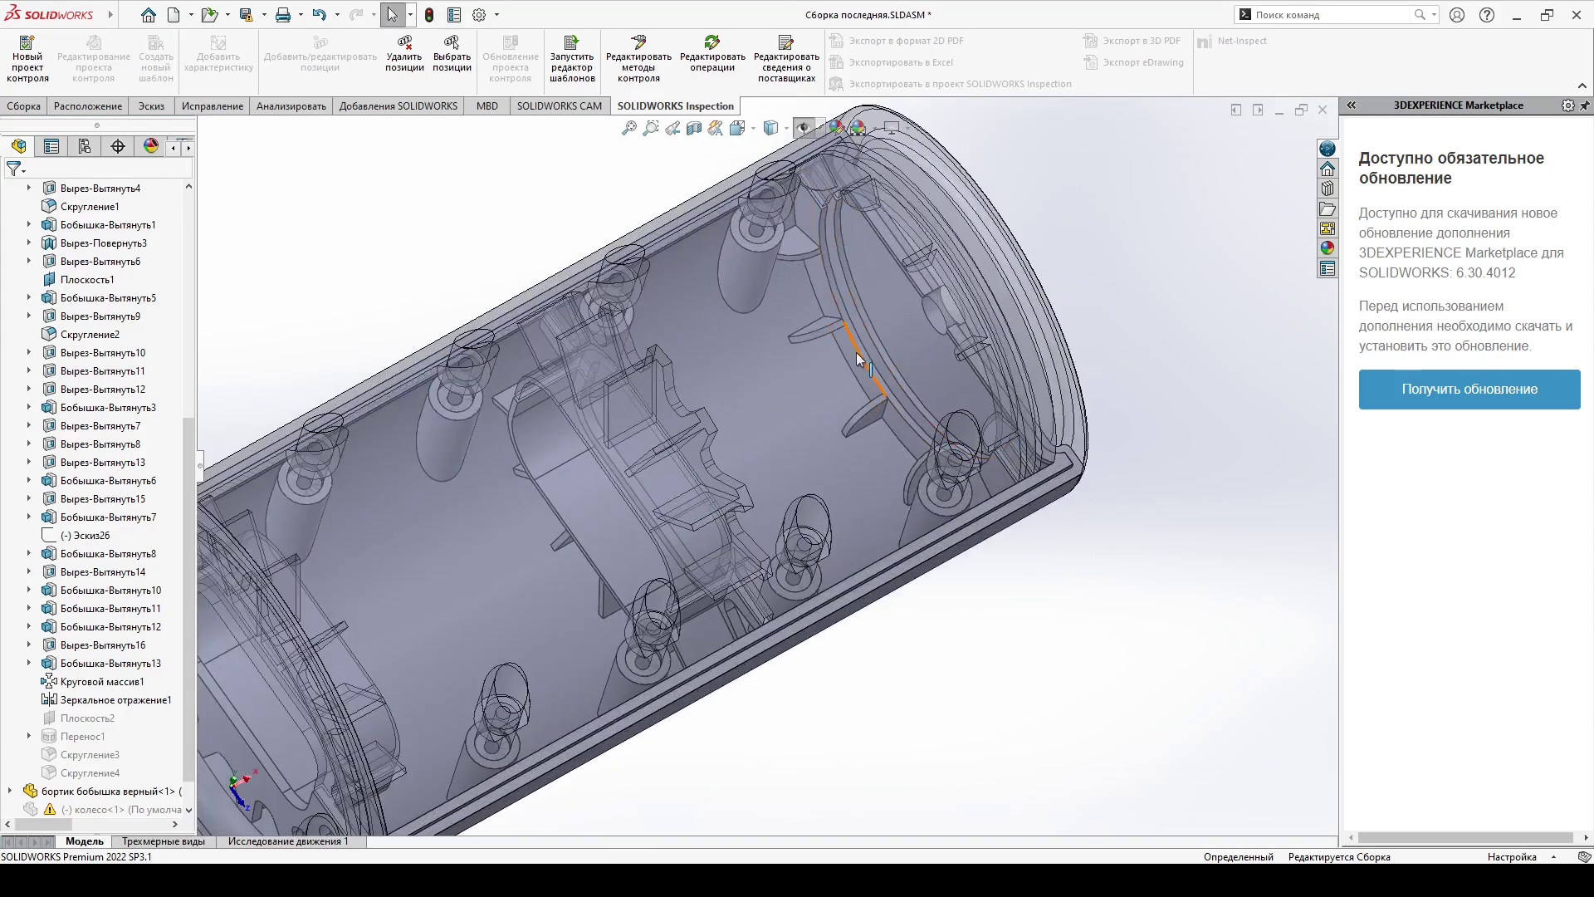
scroll(907, 486, "up", 8)
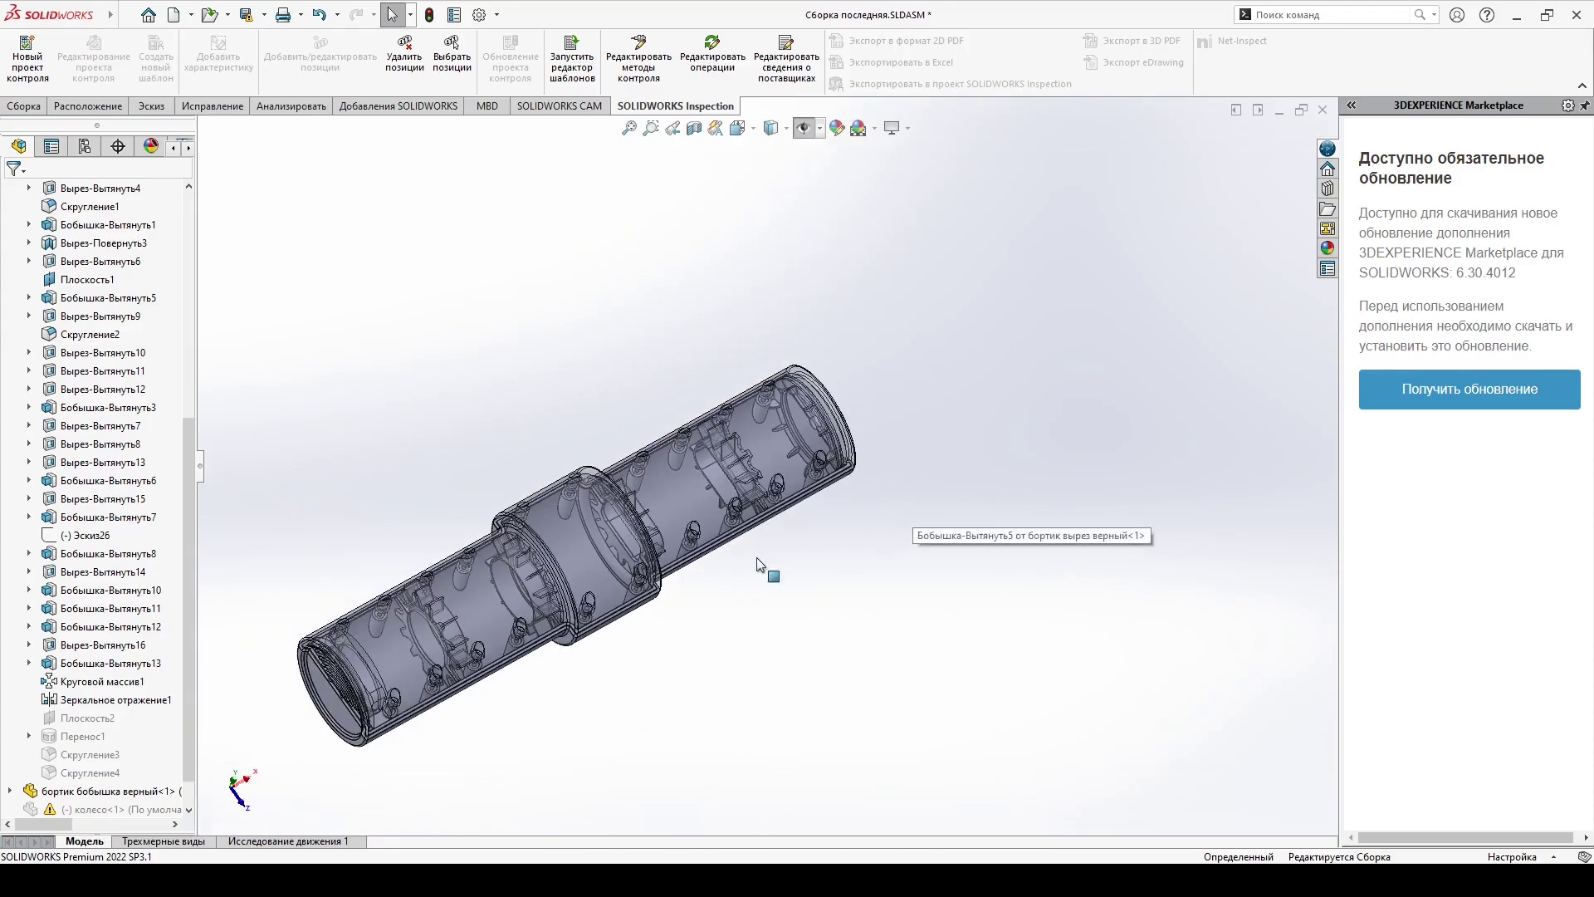
scroll(788, 550, "down", 8)
middle_click_drag(789, 549, 696, 332)
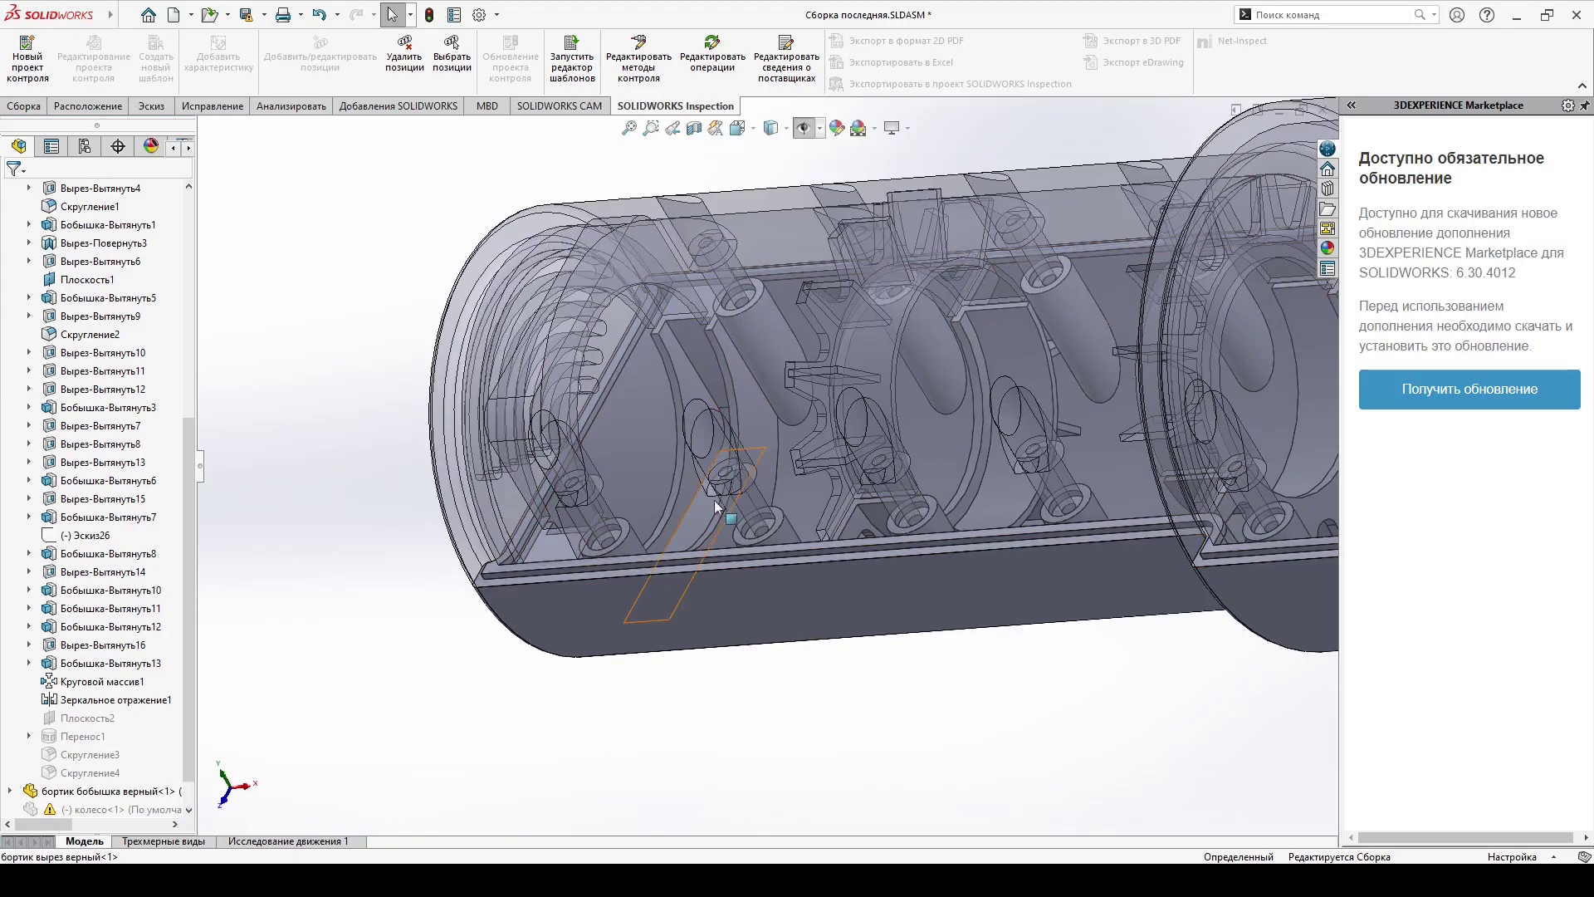
scroll(693, 544, "up", 3)
middle_click_drag(693, 545, 967, 616)
scroll(968, 616, "up", 3)
scroll(963, 386, "down", 2)
scroll(606, 694, "down", 2)
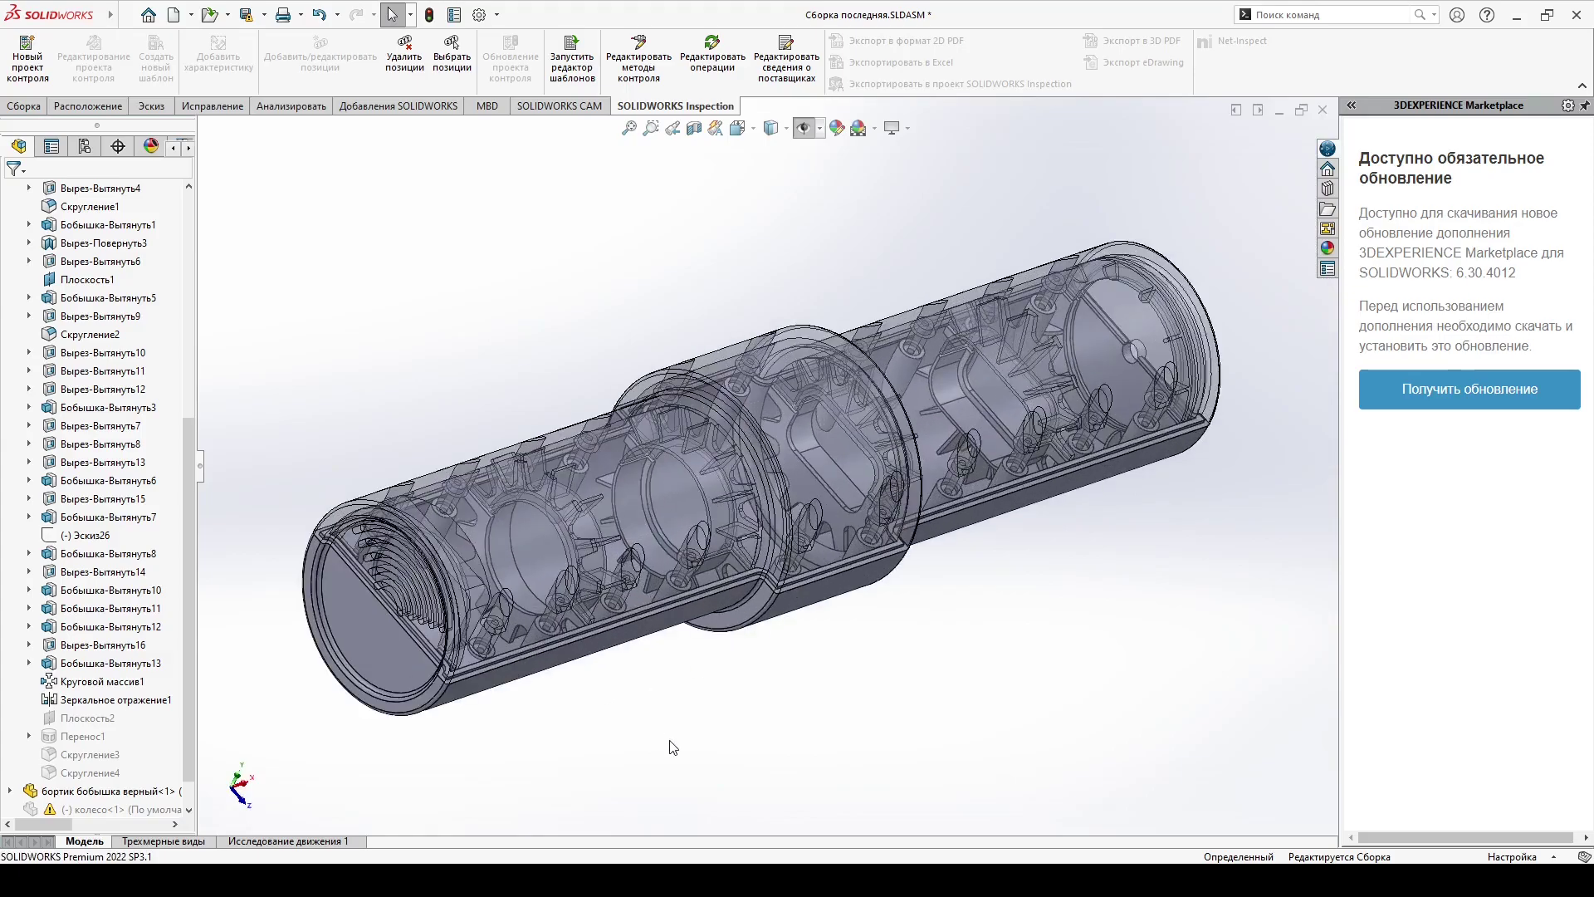
middle_click_drag(671, 752, 581, 498)
Step: Create a new part document and start a sketch on its Сверху (top) plane
left_click(125, 16)
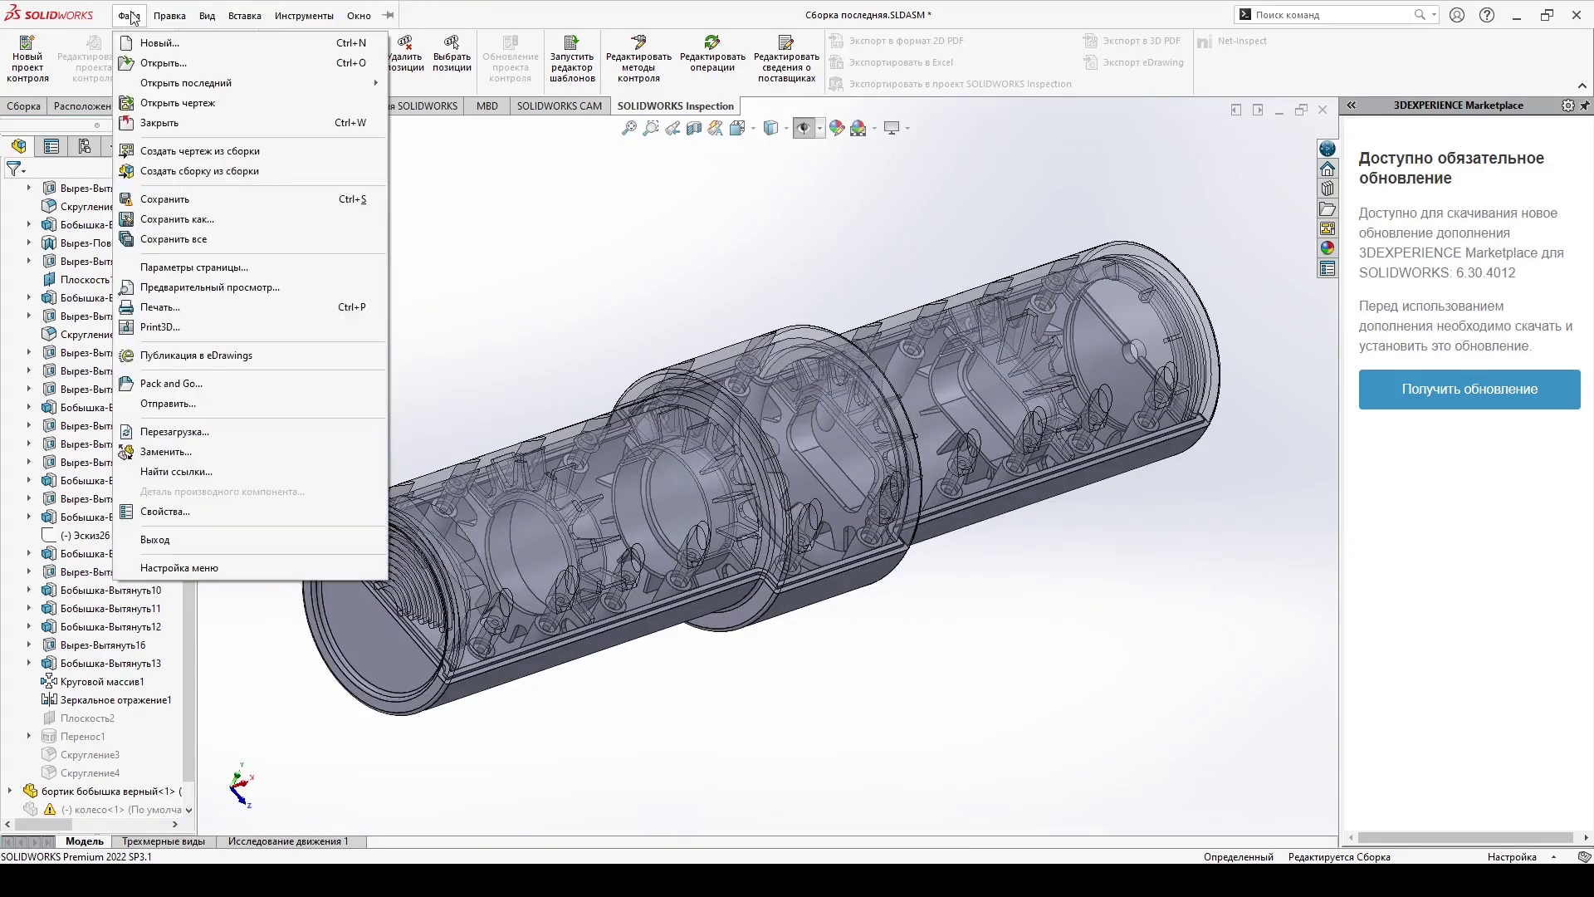
left_click(146, 44)
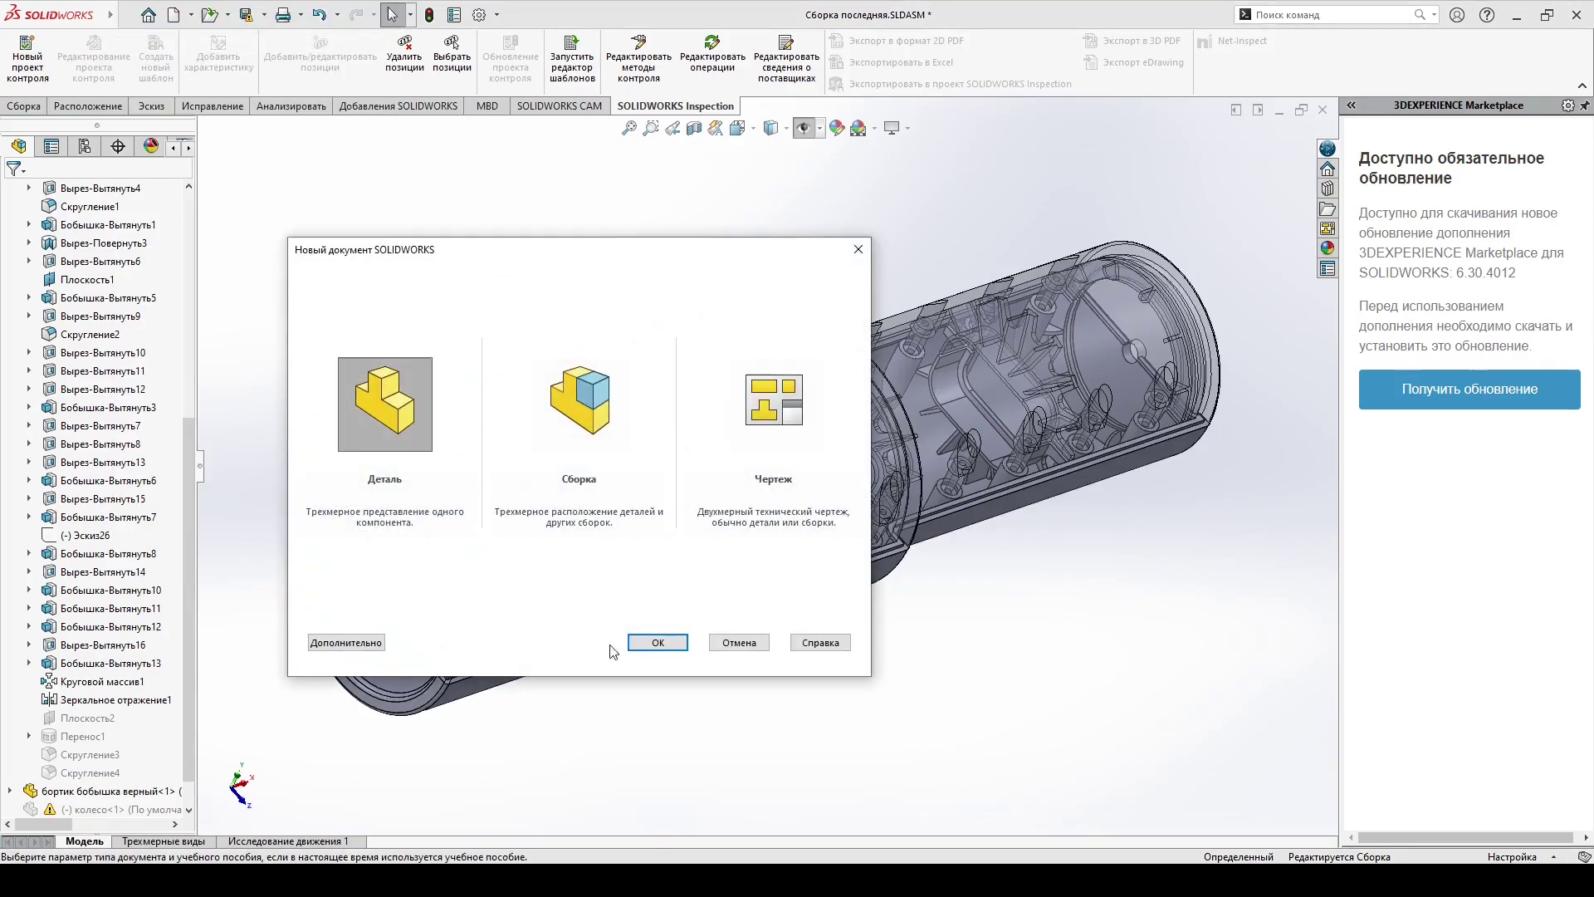
left_click(658, 643)
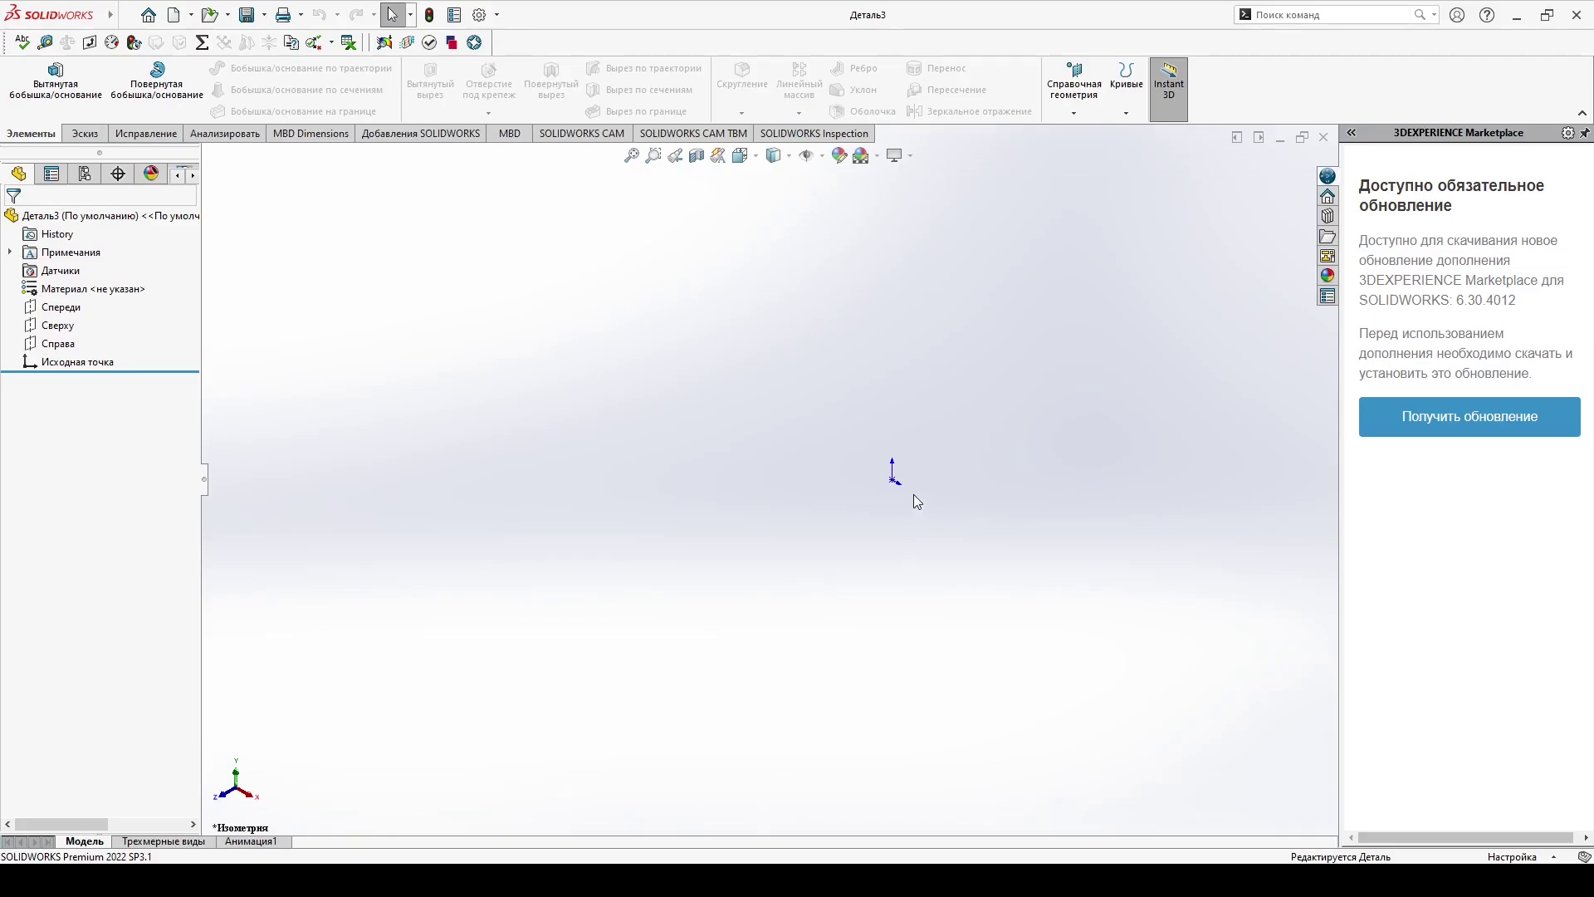
left_click(85, 136)
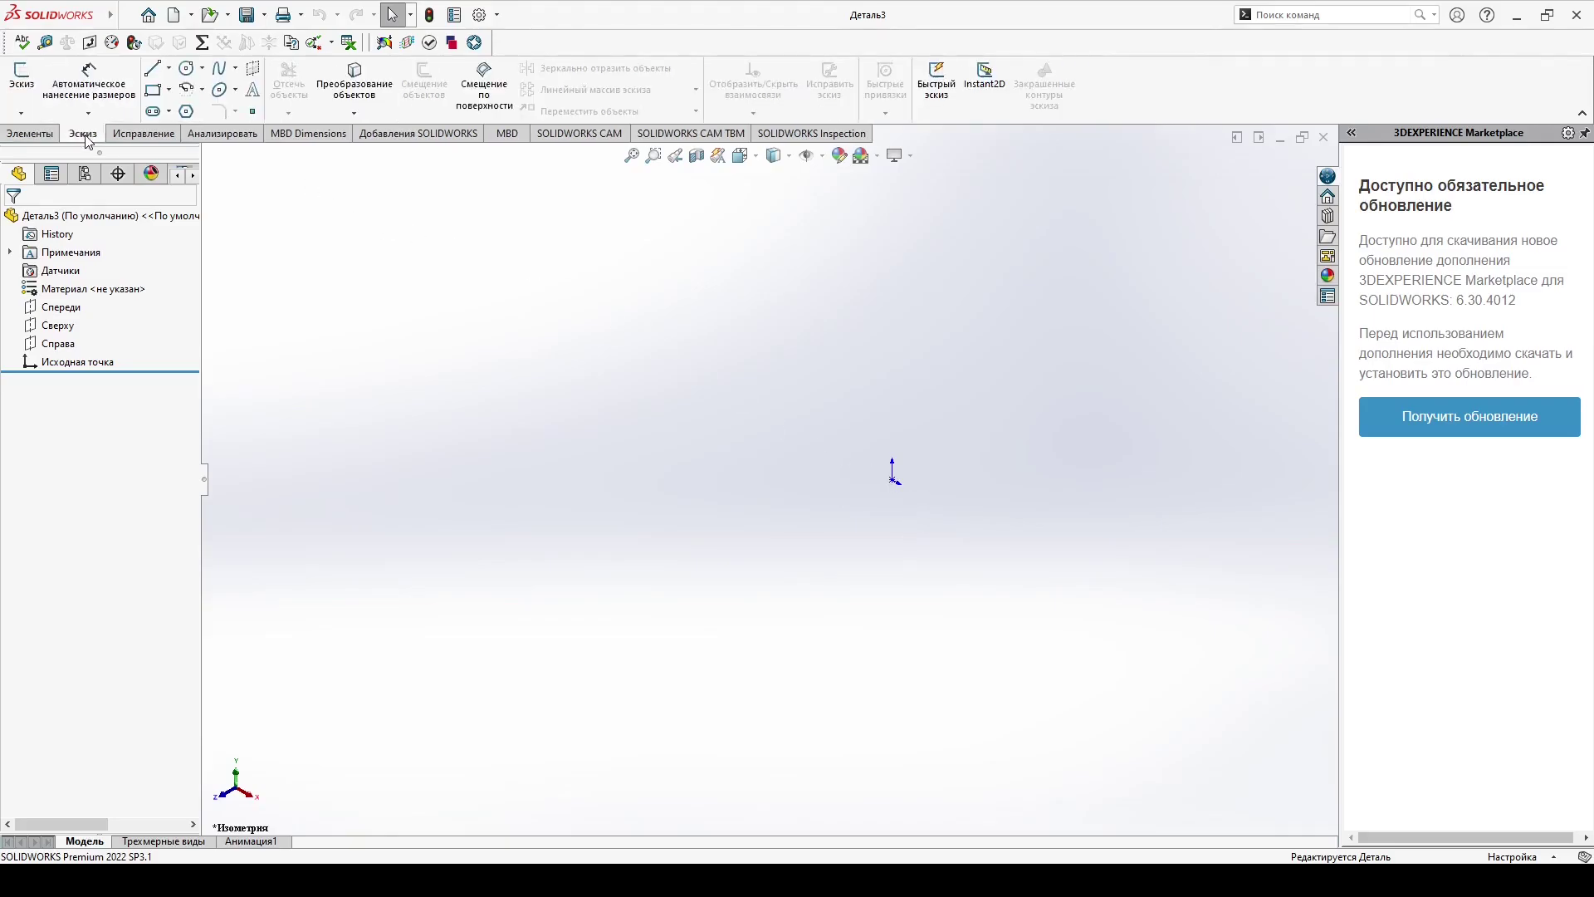
left_click(15, 89)
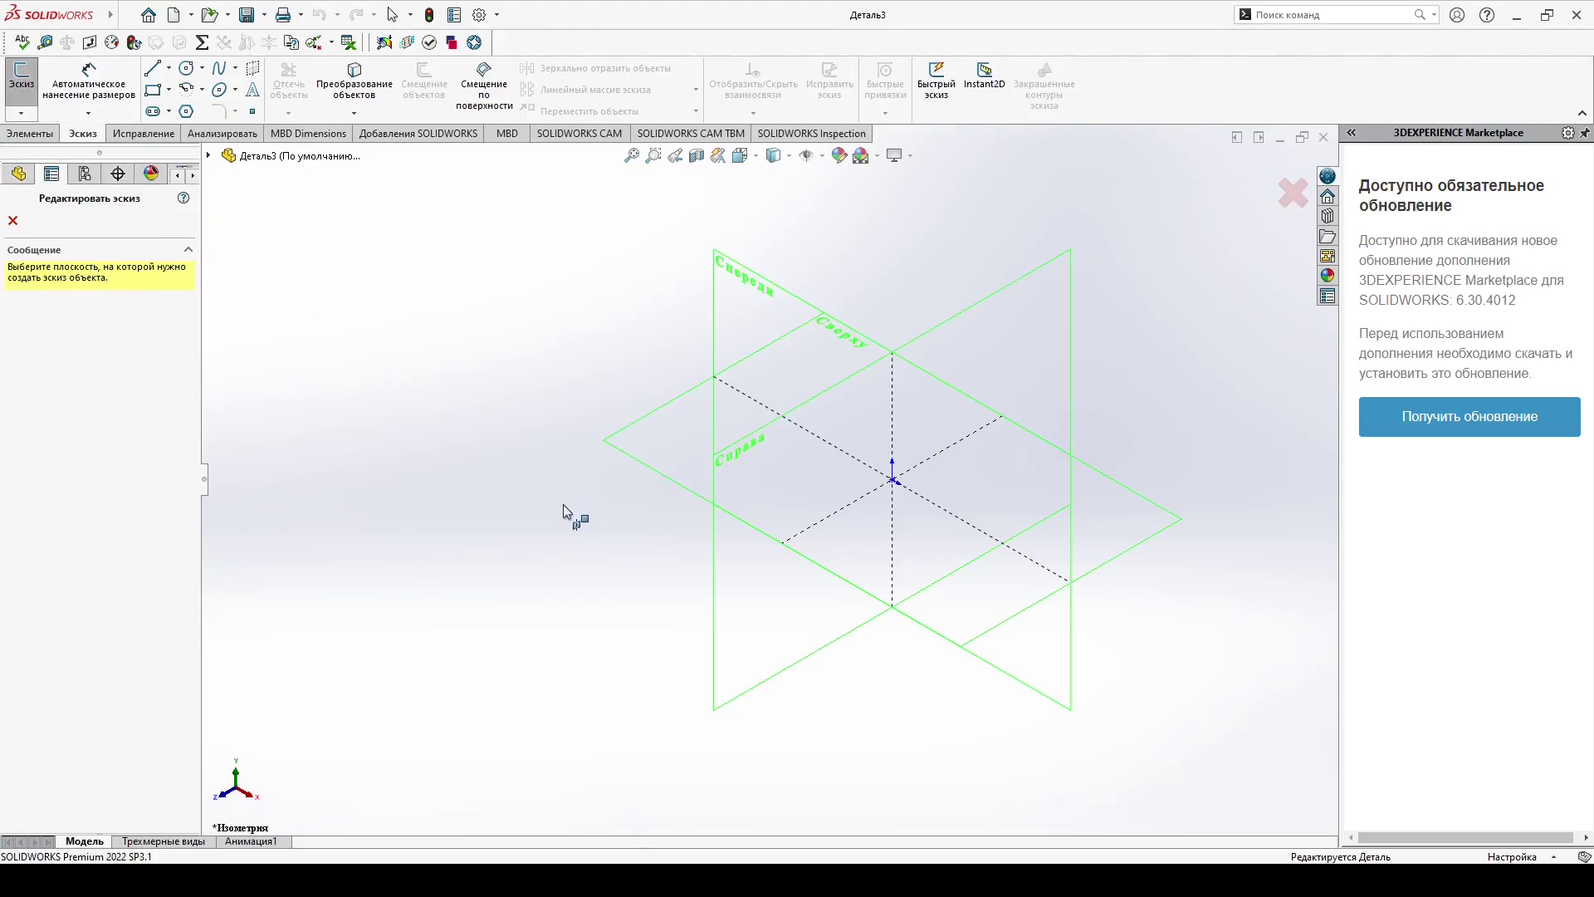
left_click(636, 459)
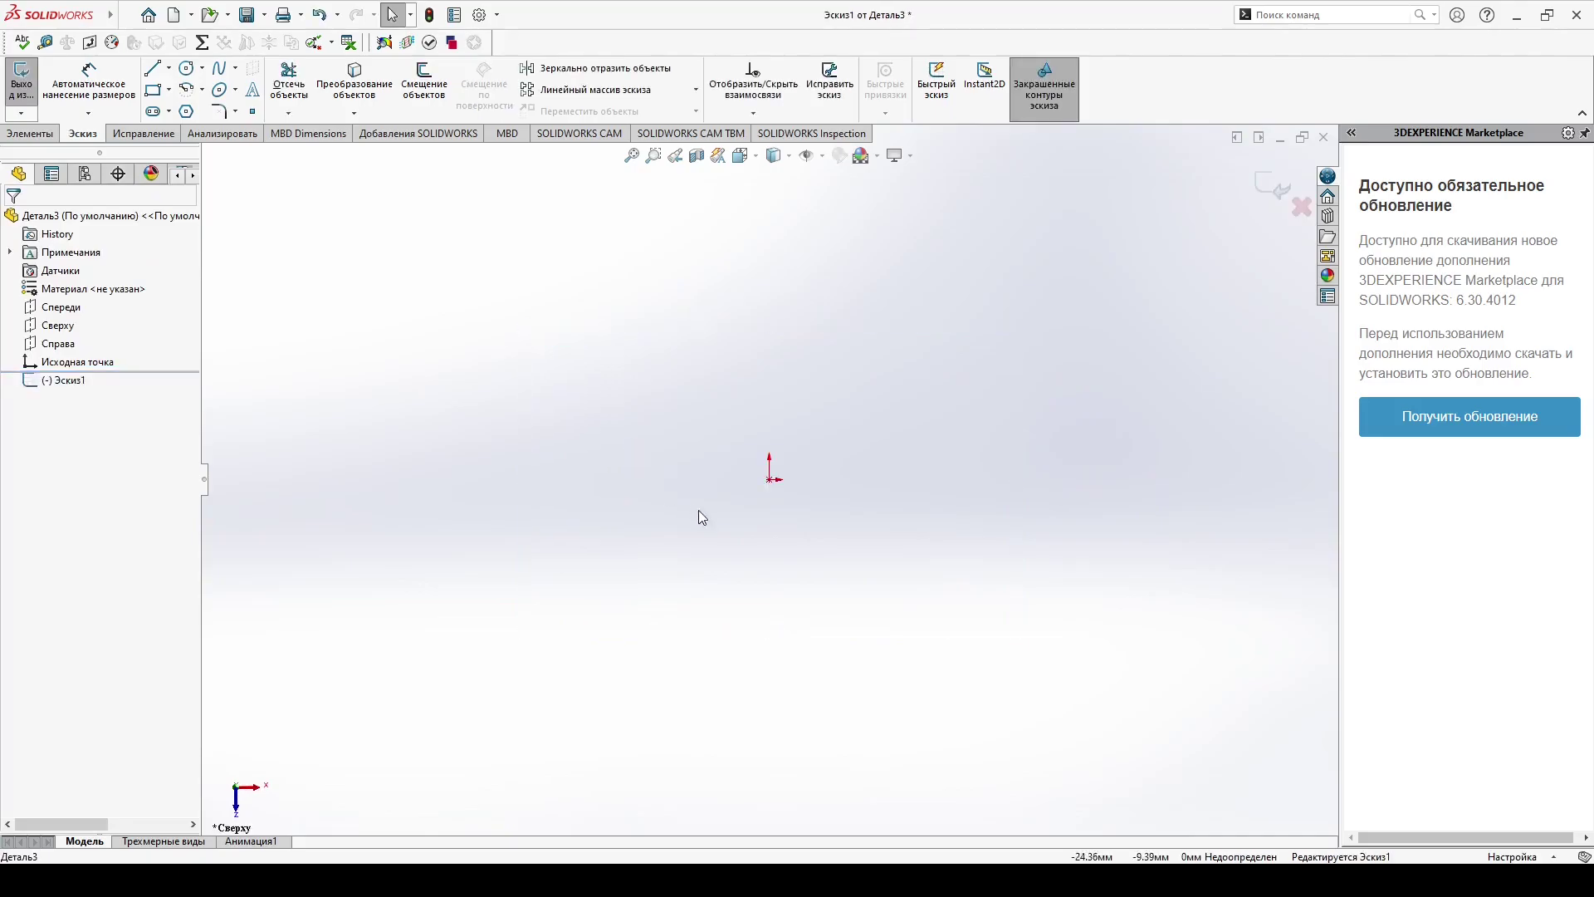
Step: Sketch a closed stepped profile about 219 mm long with ends about 56 mm high, a raised middle section, and its base line through the origin
left_click(154, 69)
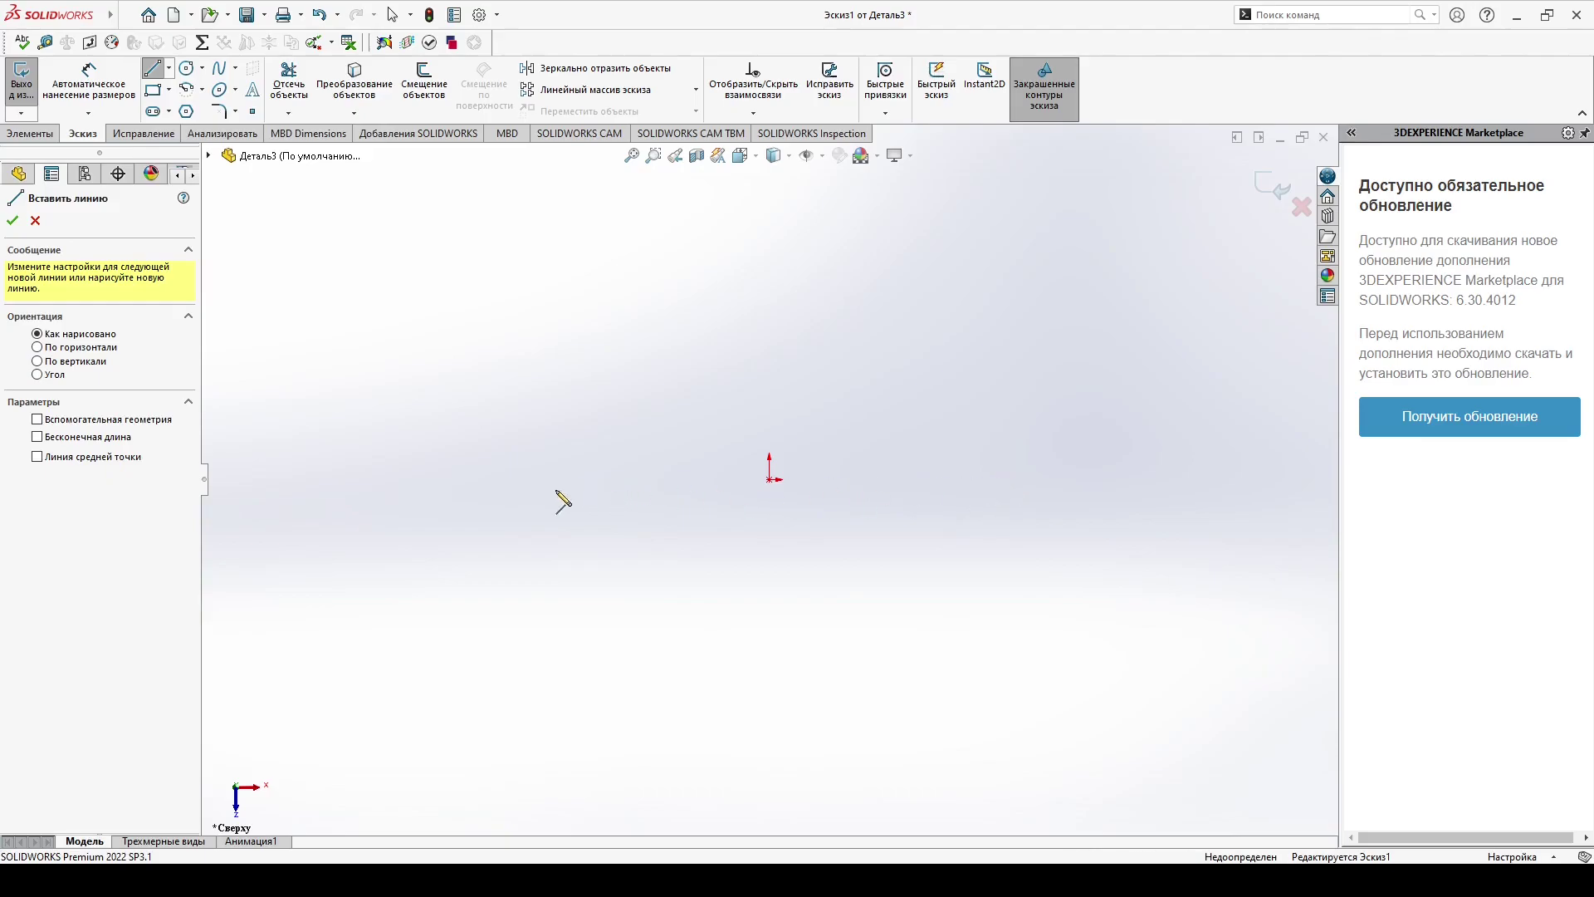
left_click(444, 479)
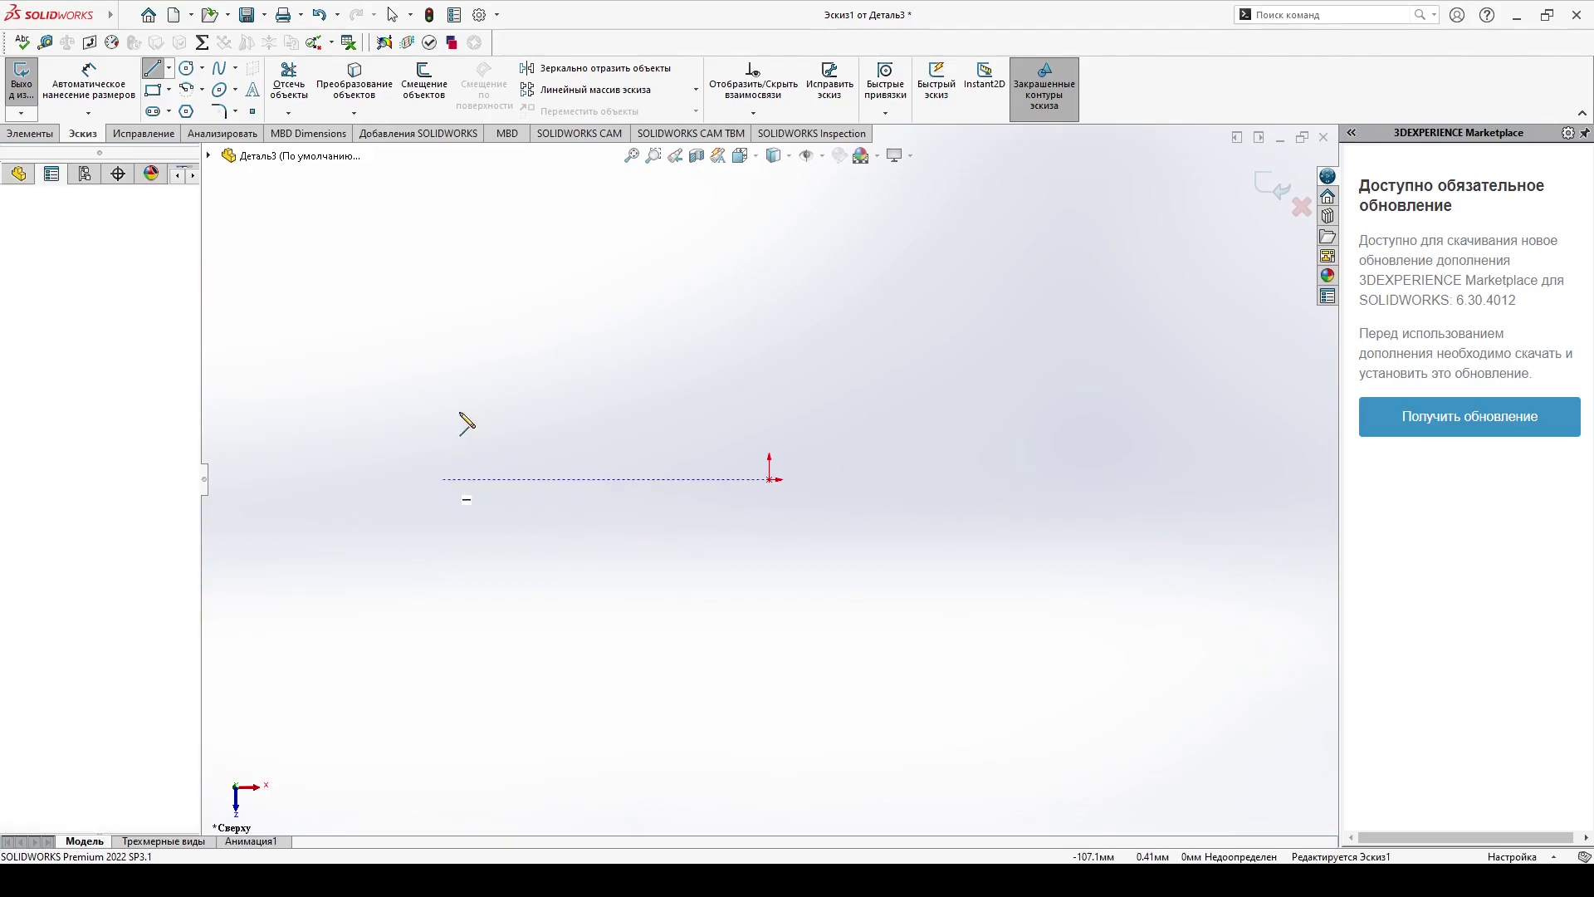
left_click(444, 309)
left_click(666, 309)
left_click(666, 275)
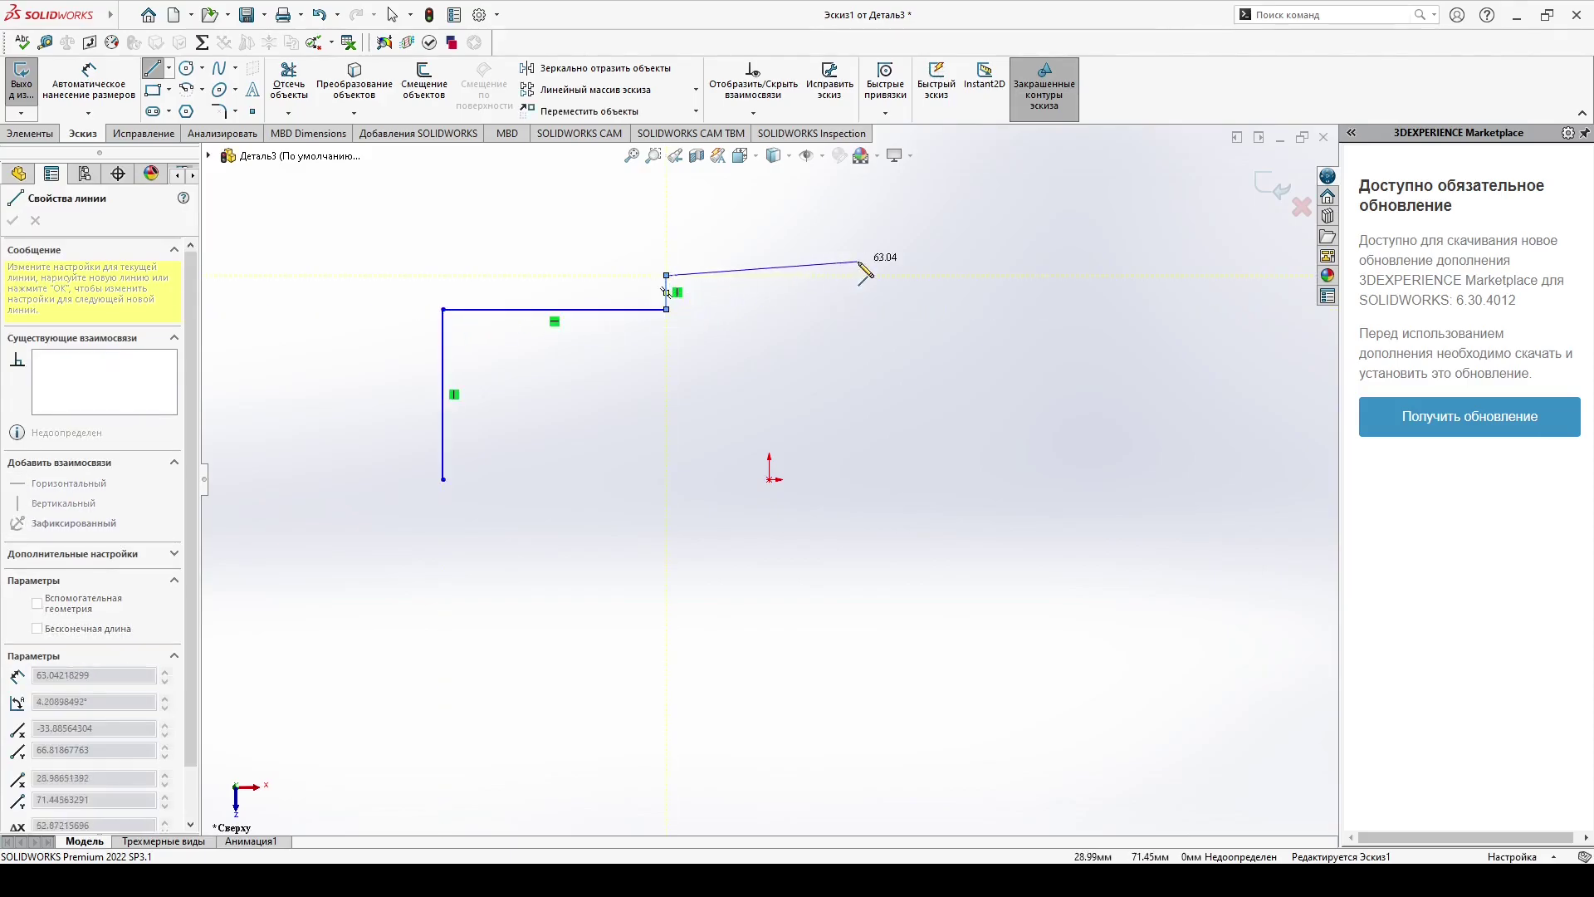
left_click(874, 275)
left_click(874, 309)
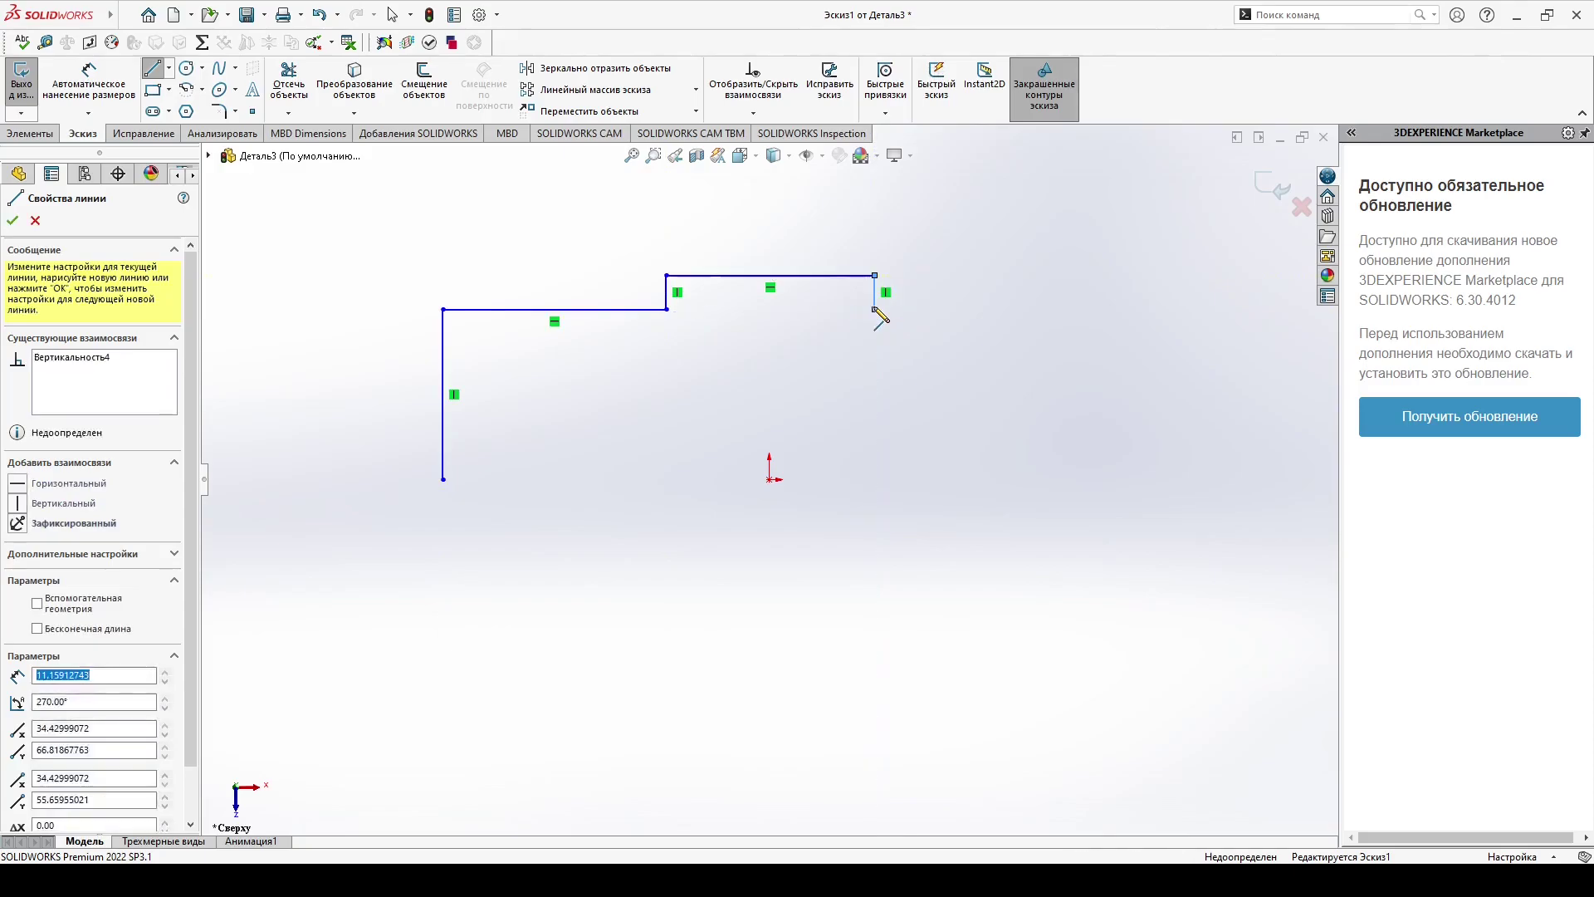
left_click(1110, 309)
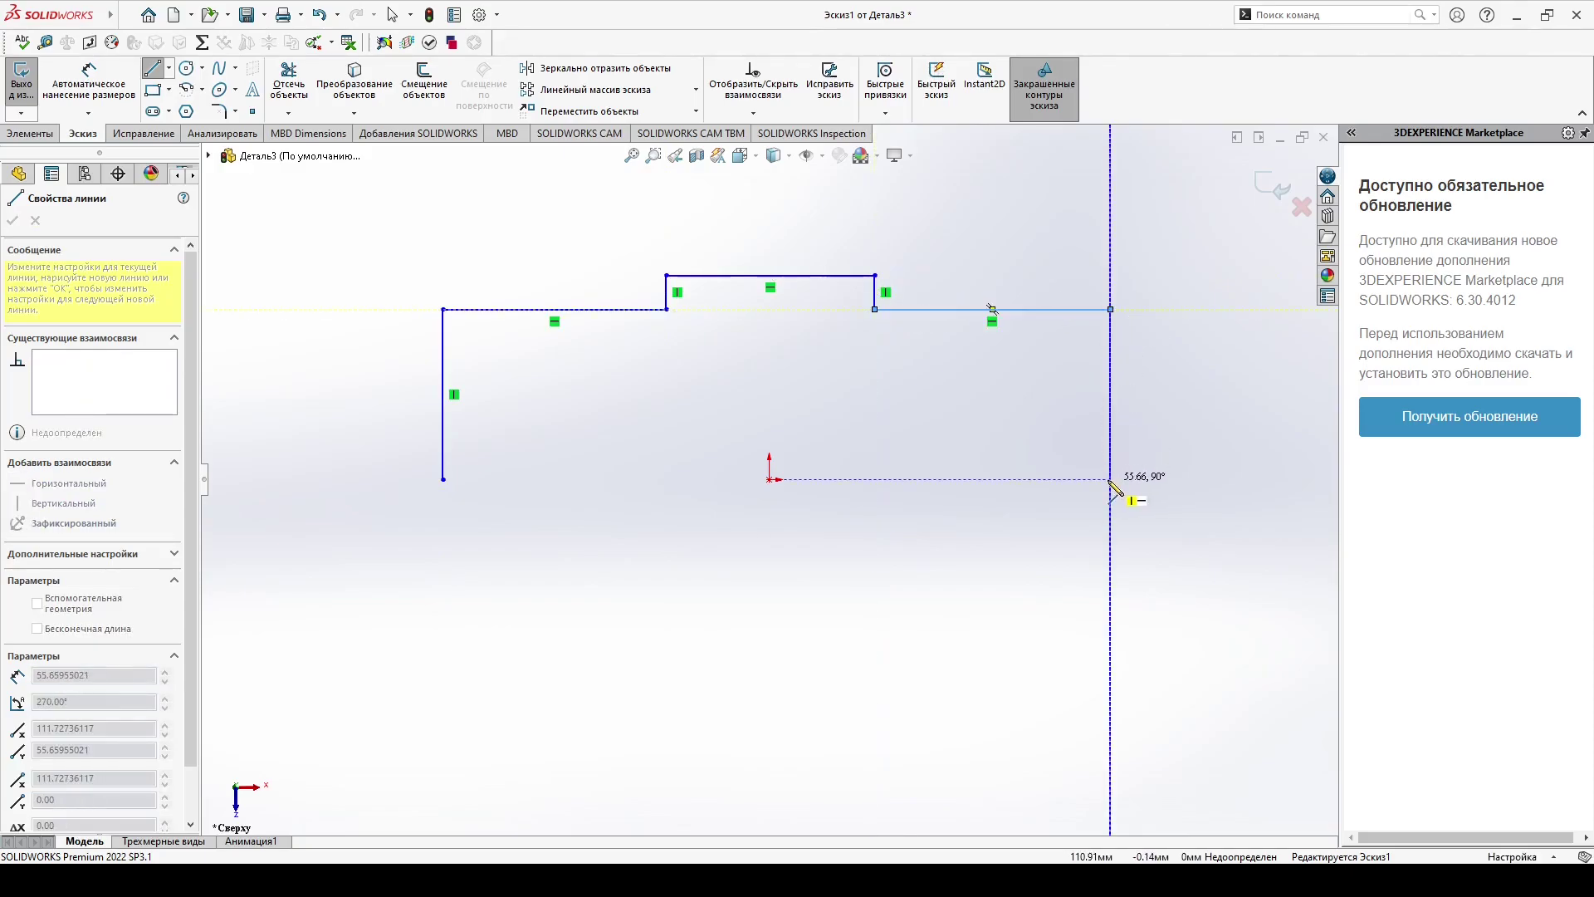
left_click(1110, 479)
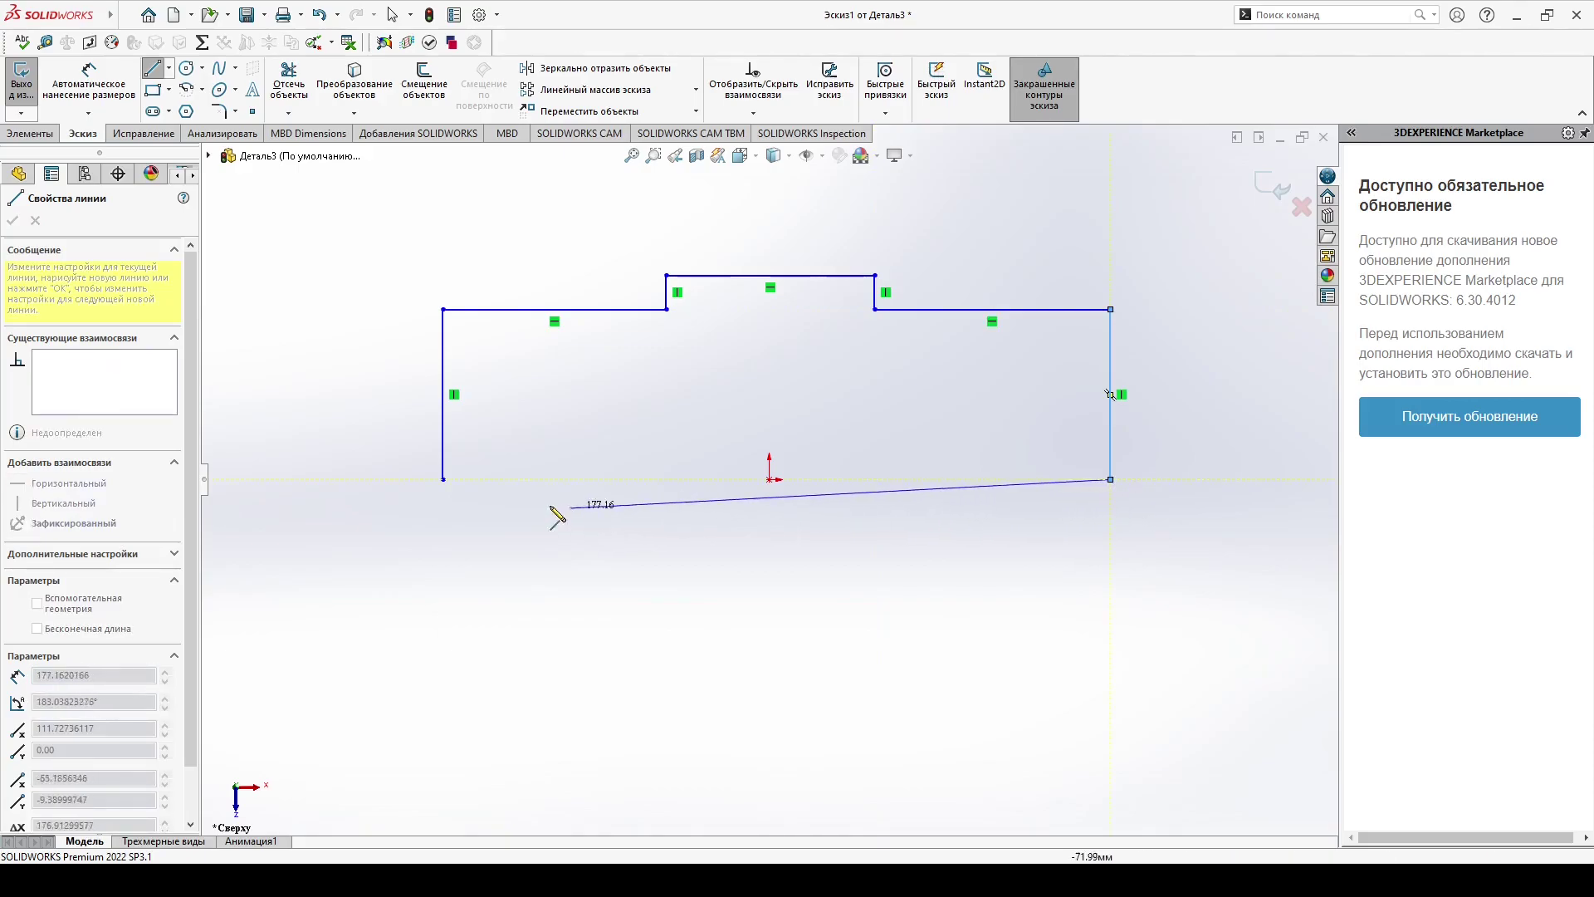
left_click(443, 480)
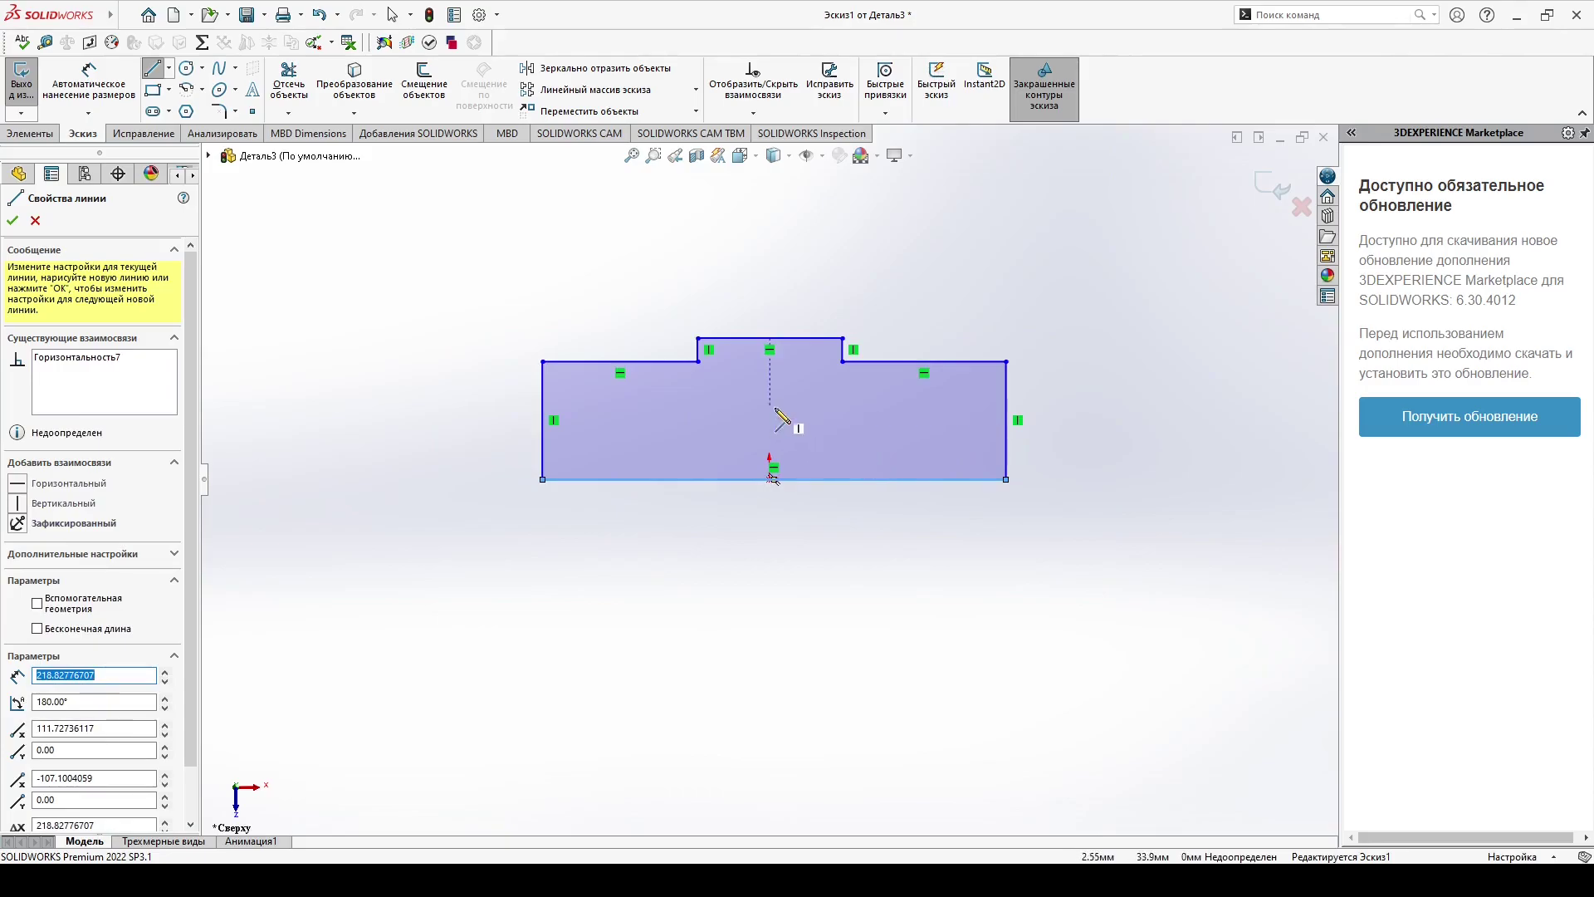
scroll(788, 378, "down", 3)
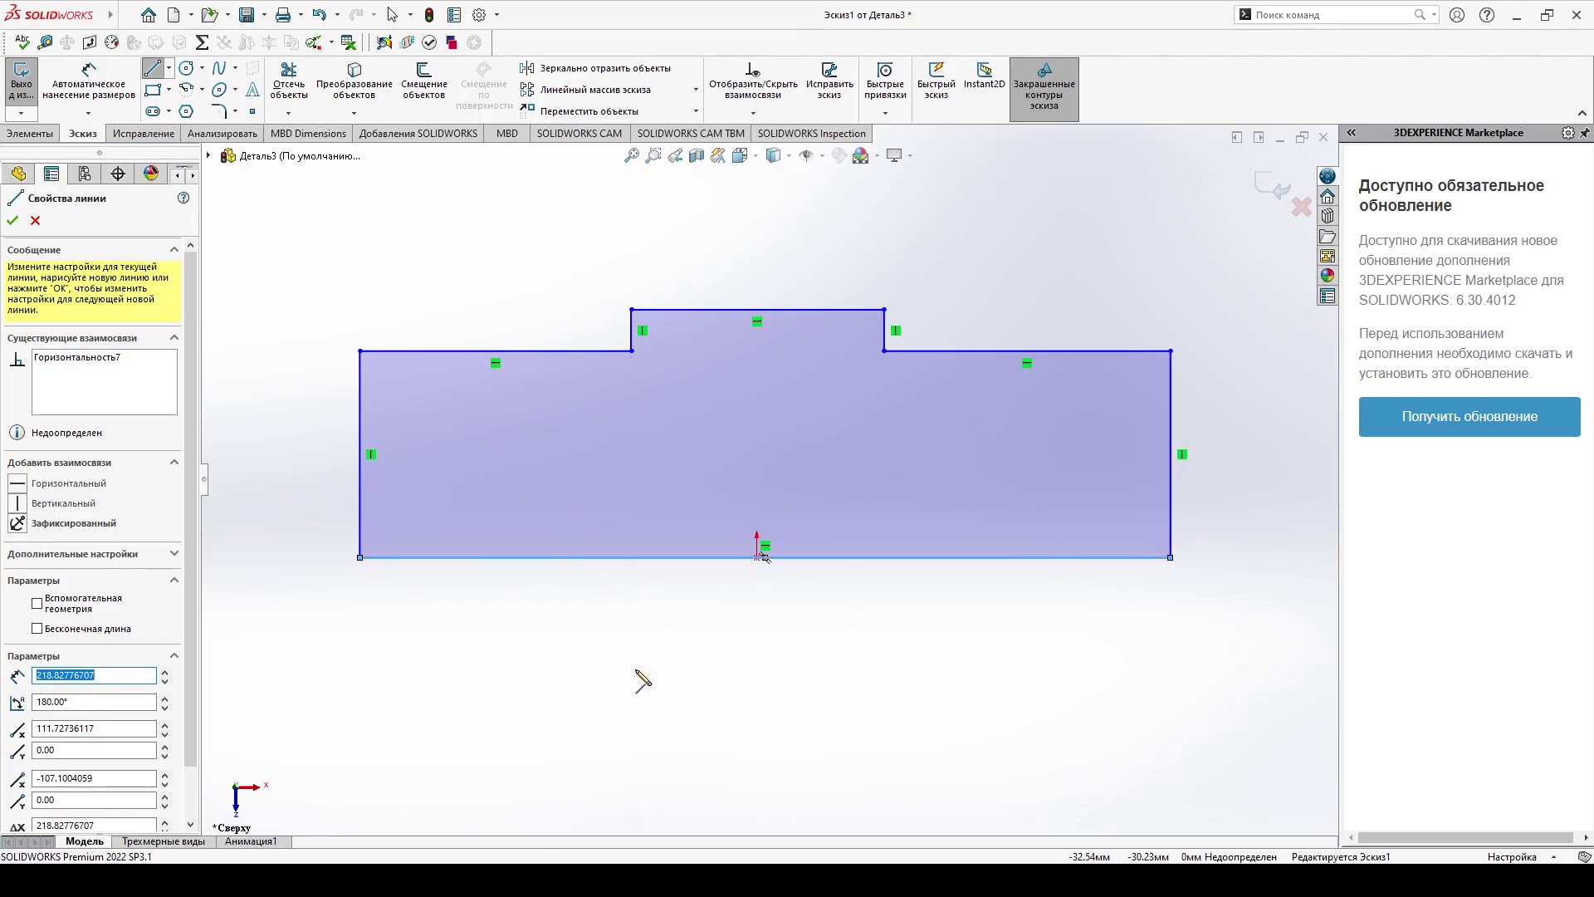
scroll(652, 671, "up", 3)
scroll(755, 611, "down", 4)
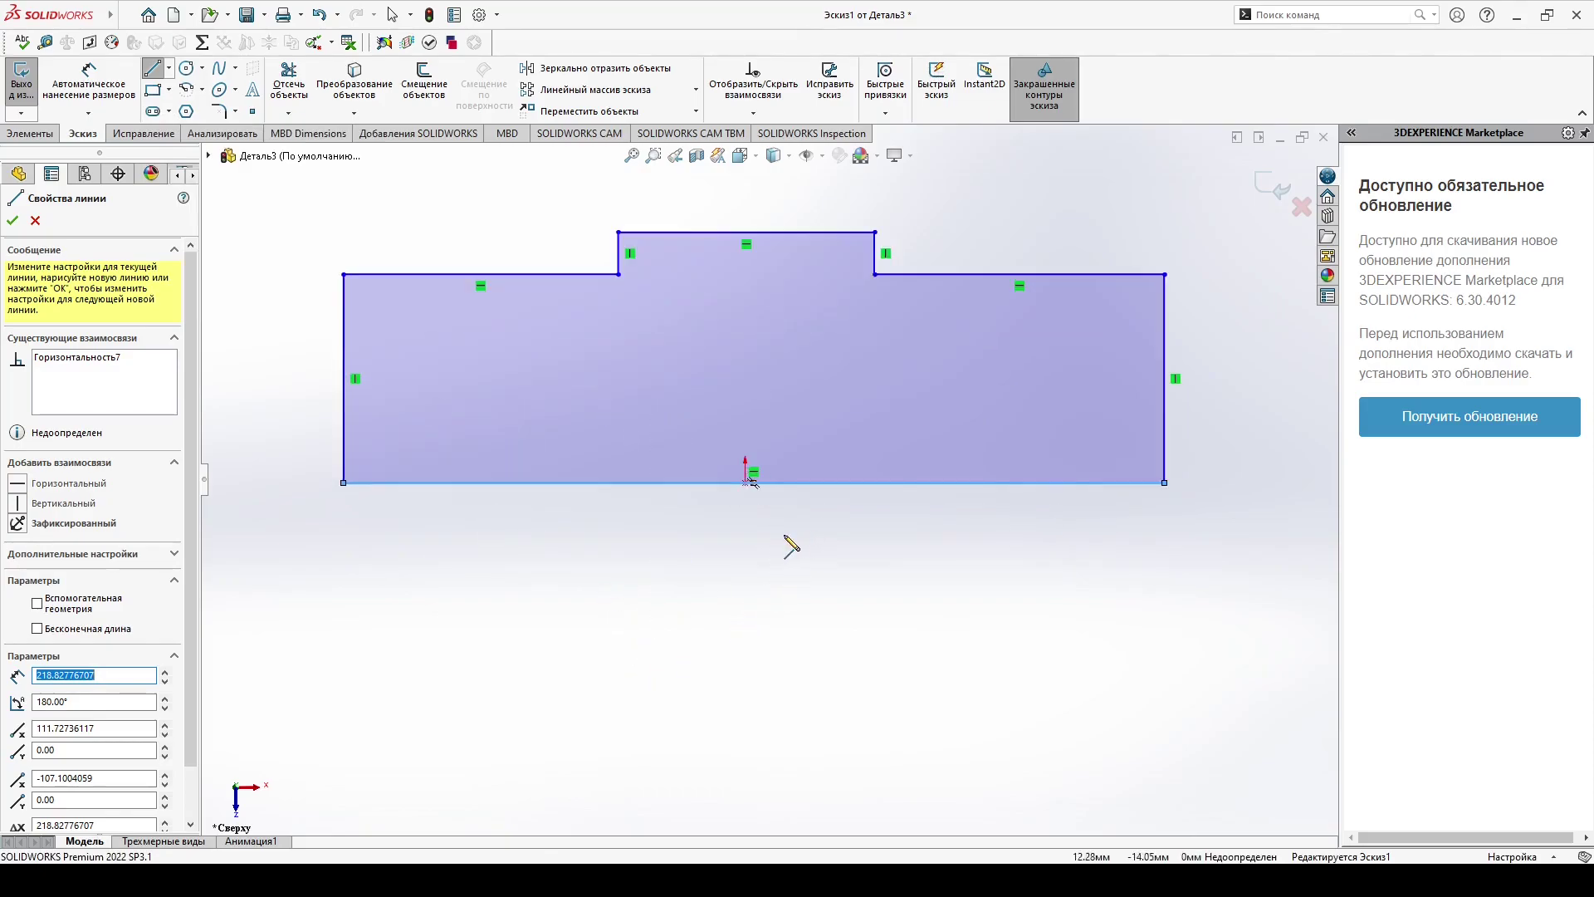
key("Escape")
Step: Convert the profile's base line through the origin to construction geometry
left_click(537, 484)
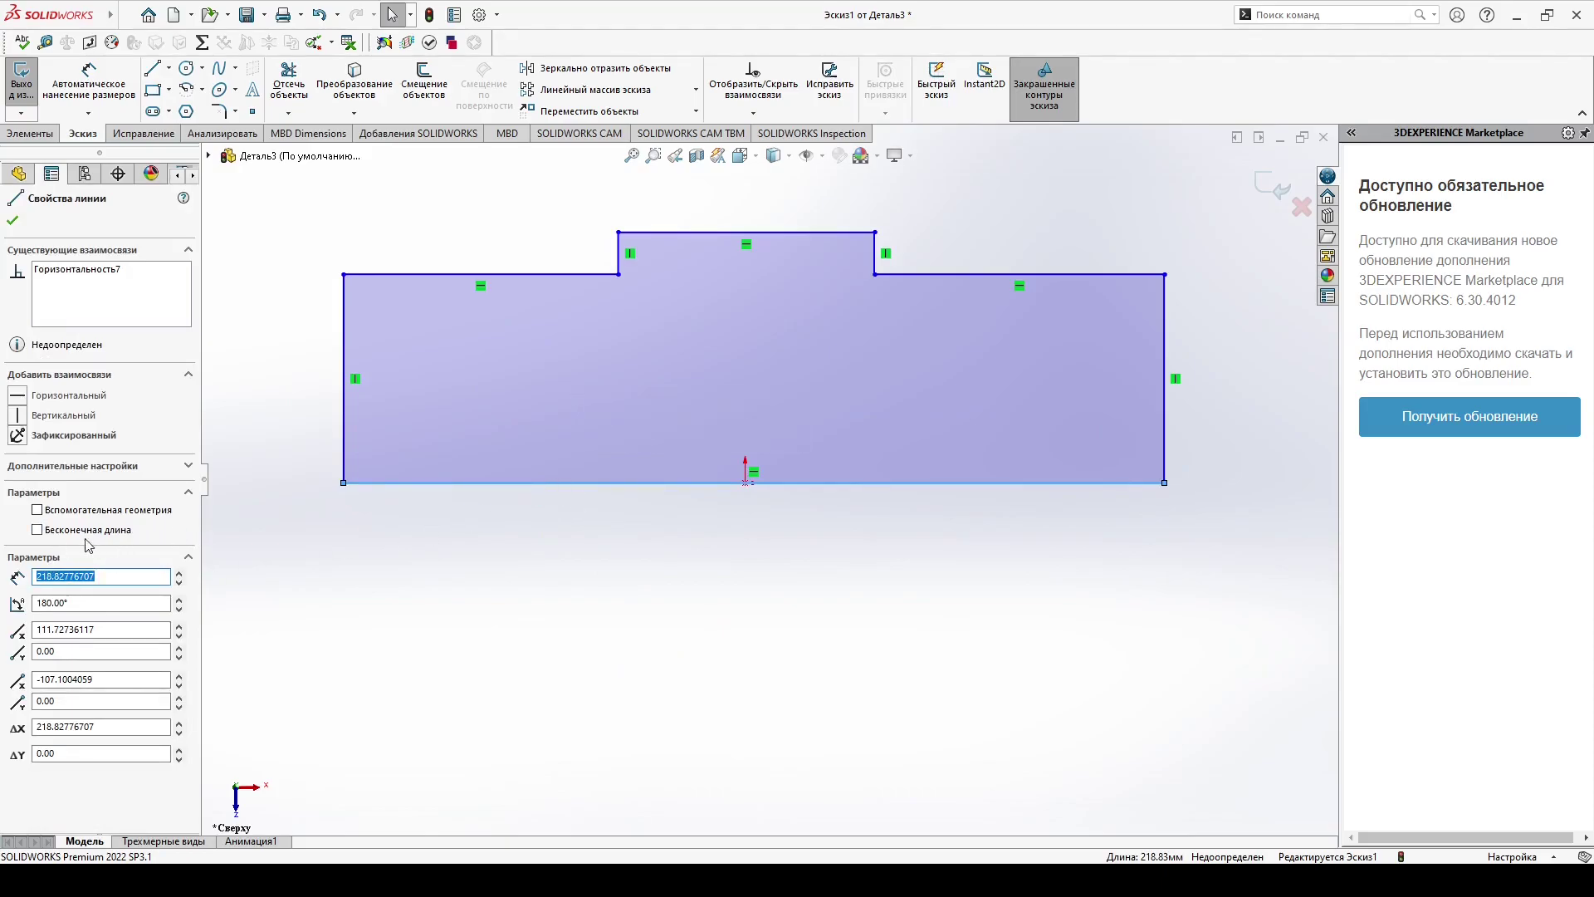
left_click(38, 511)
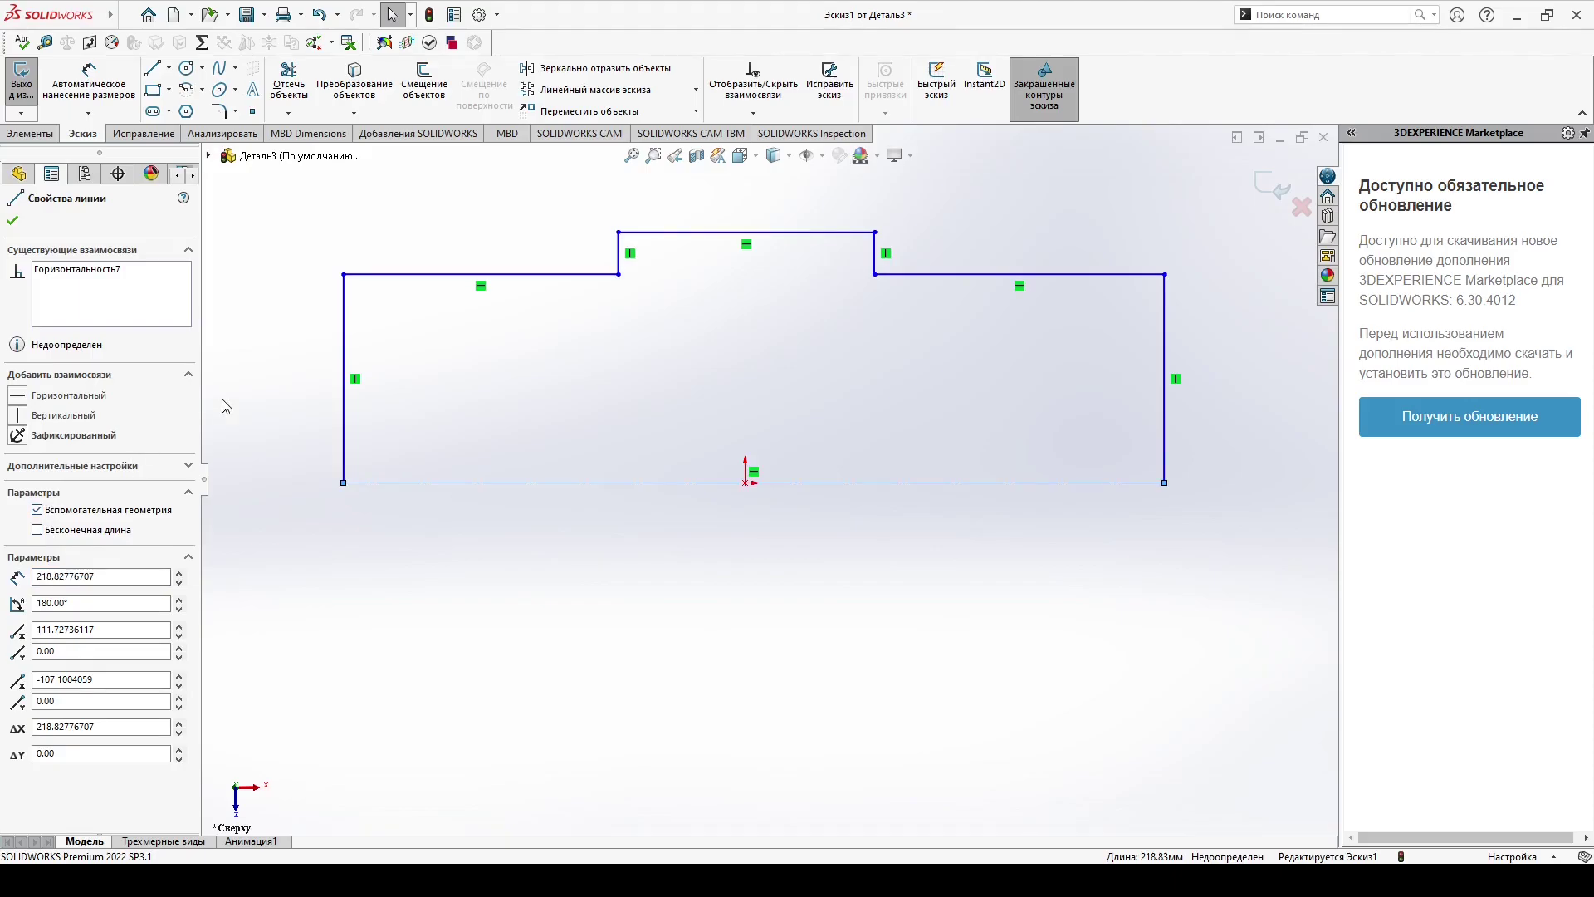
left_click(169, 71)
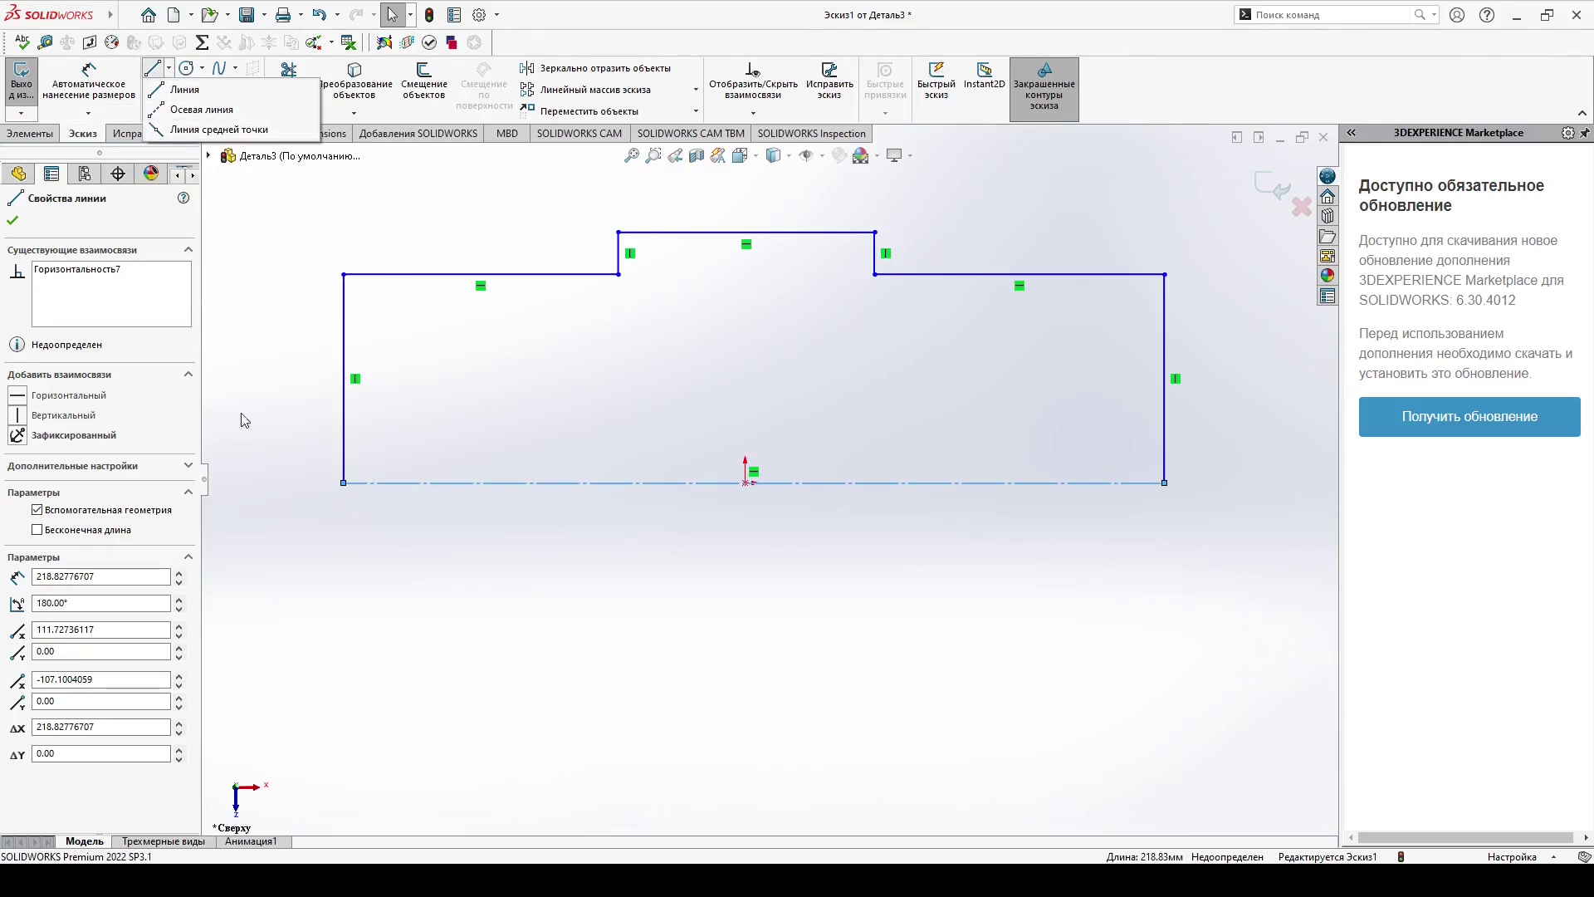
key("Escape")
Step: Dimension the overall distance between the profile's two outer vertical lines as 291 mm
scroll(787, 348, "up", 3)
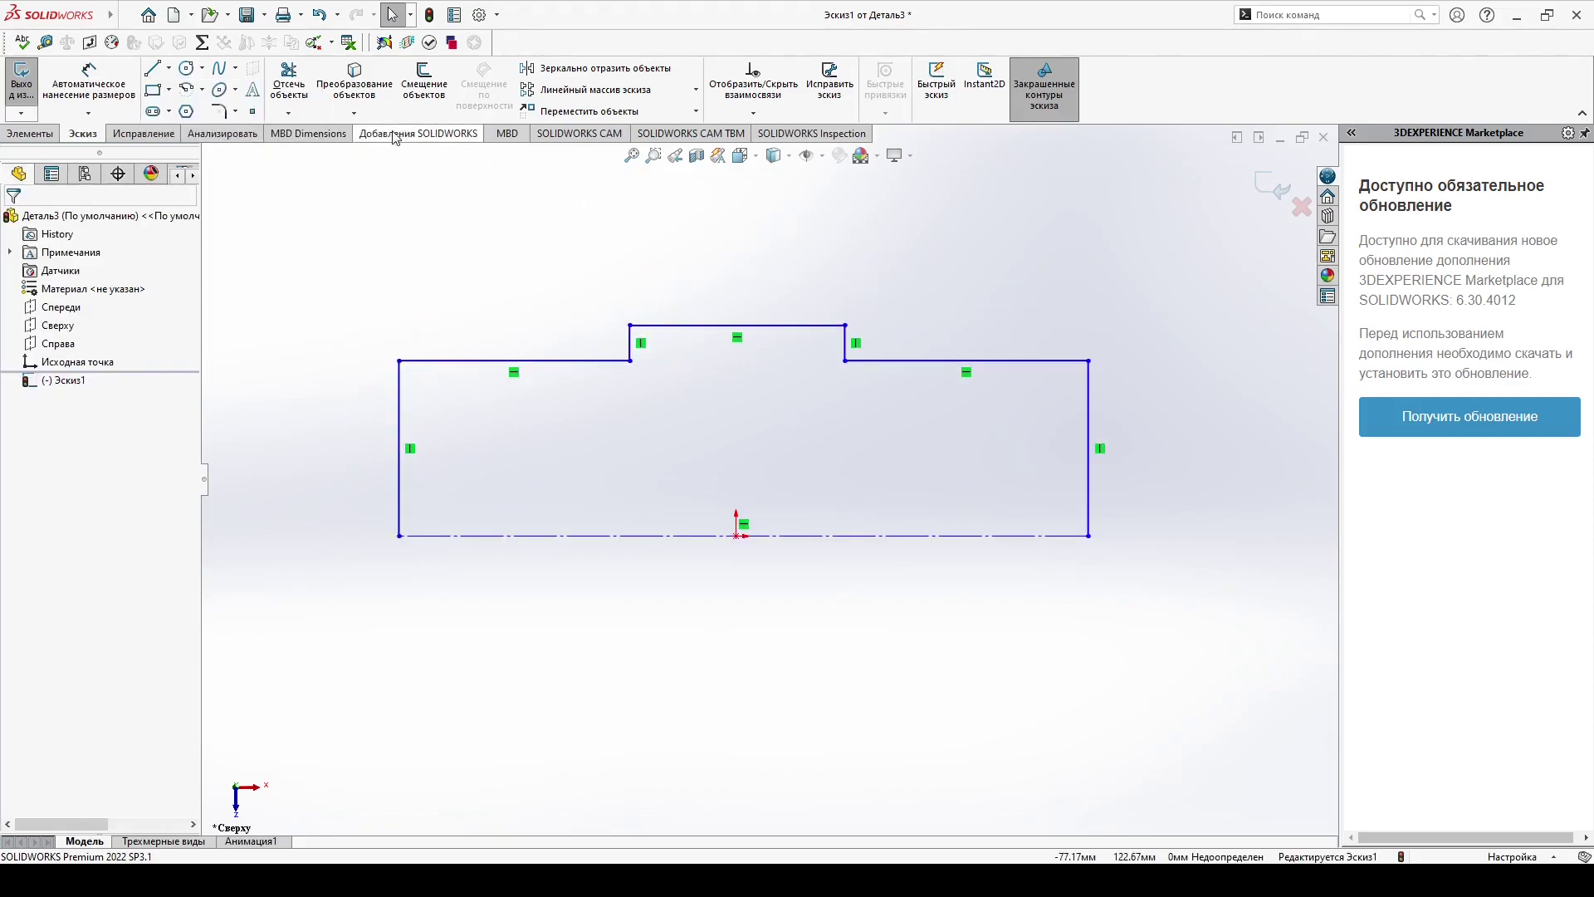
left_click(105, 81)
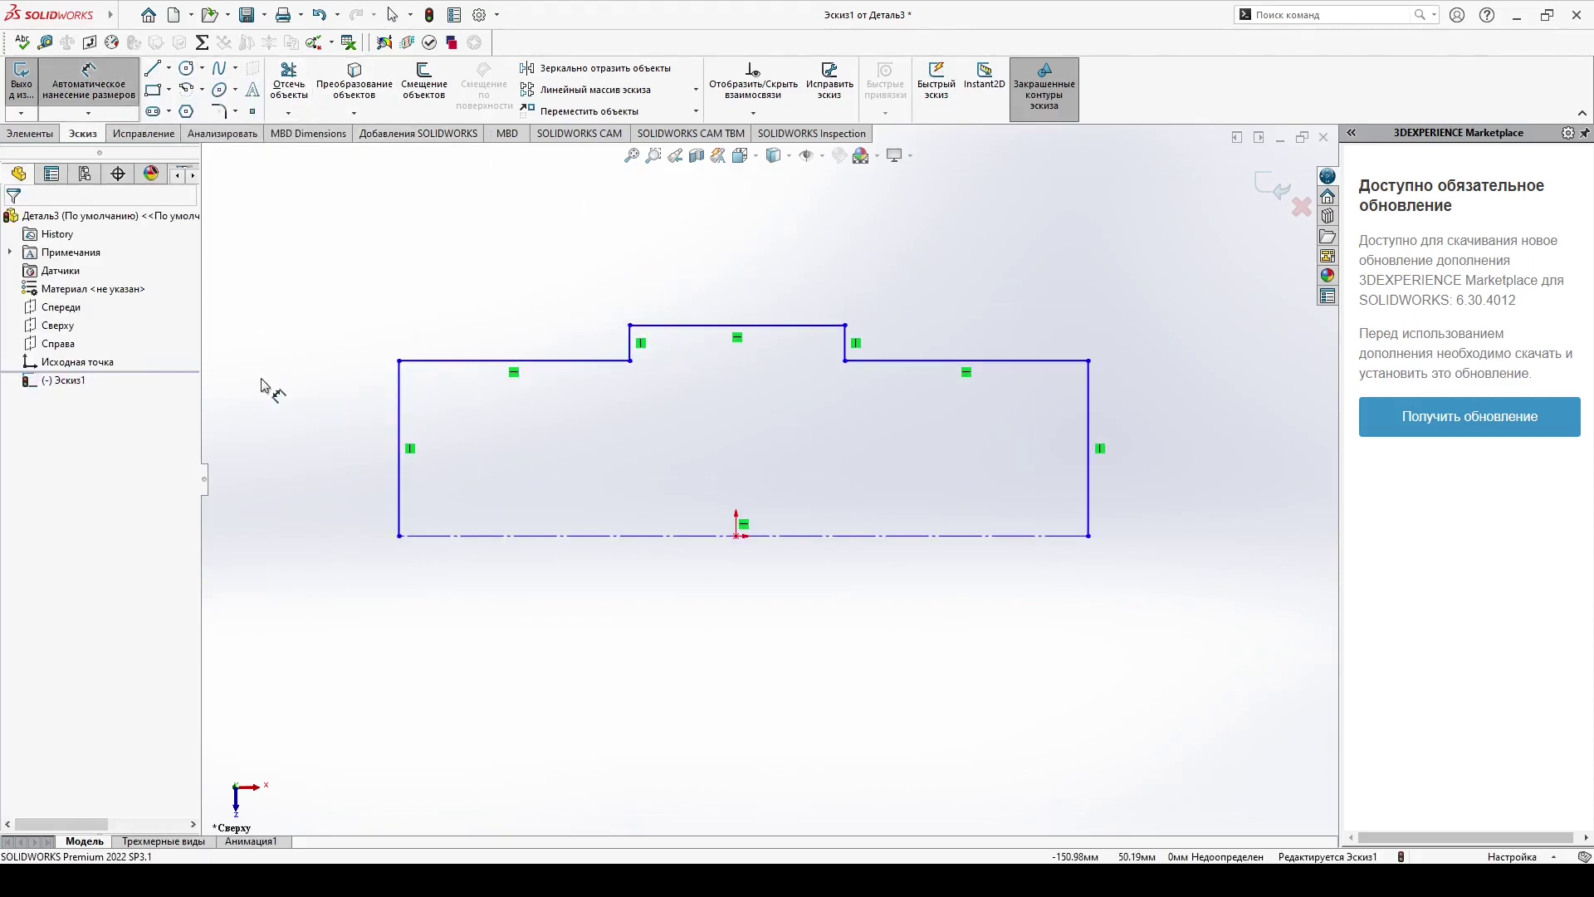
left_click(399, 403)
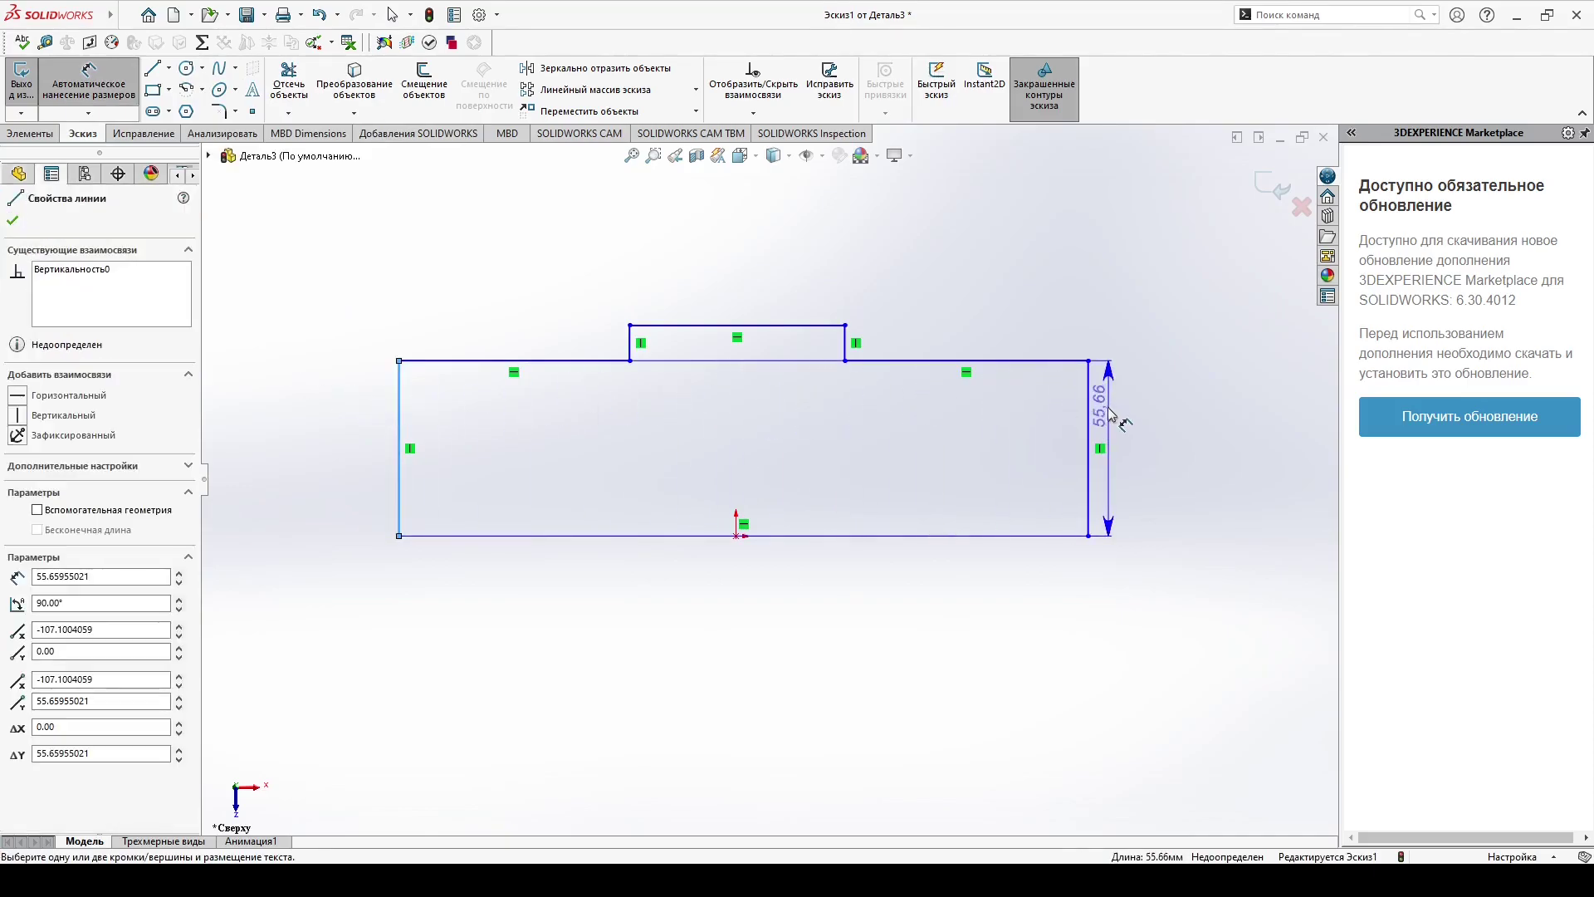
left_click(1089, 419)
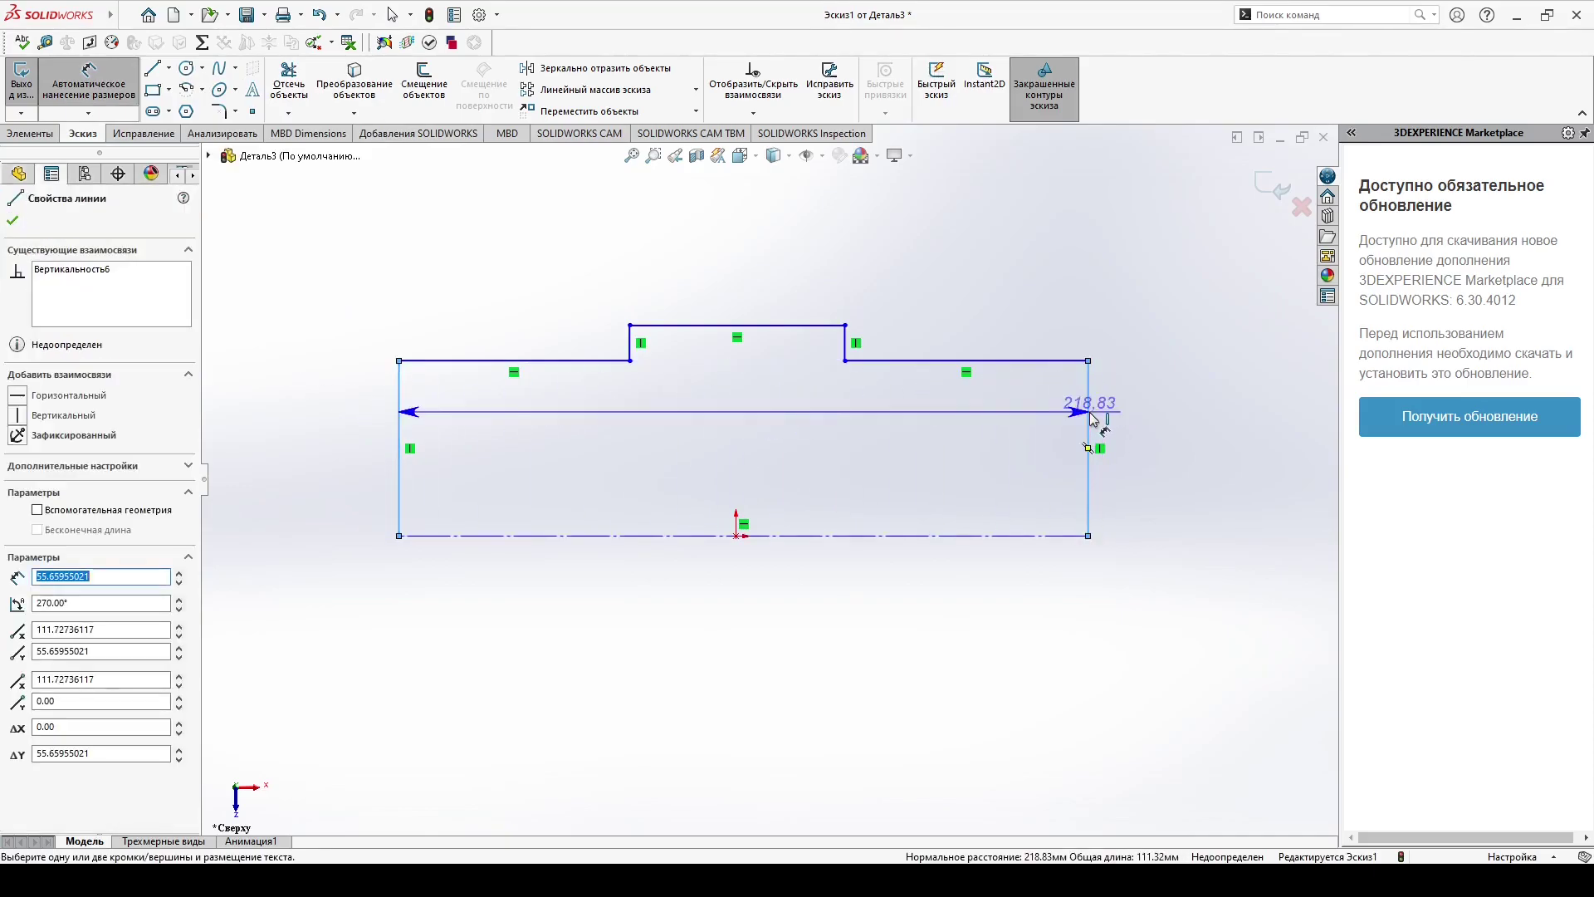
left_click(718, 237)
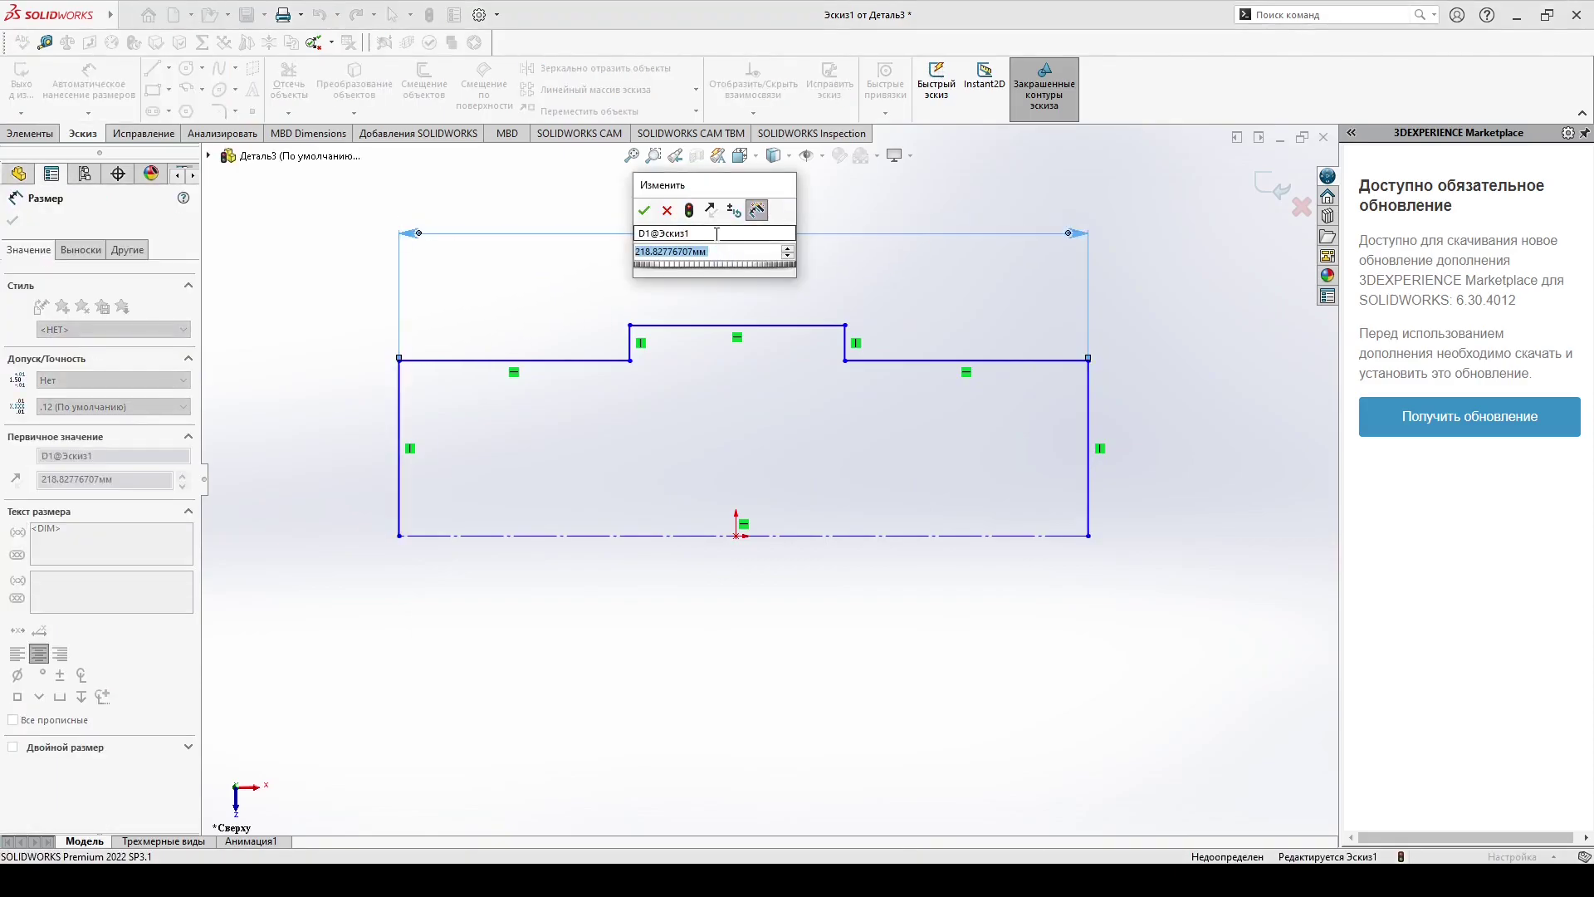
type("291")
key("Return")
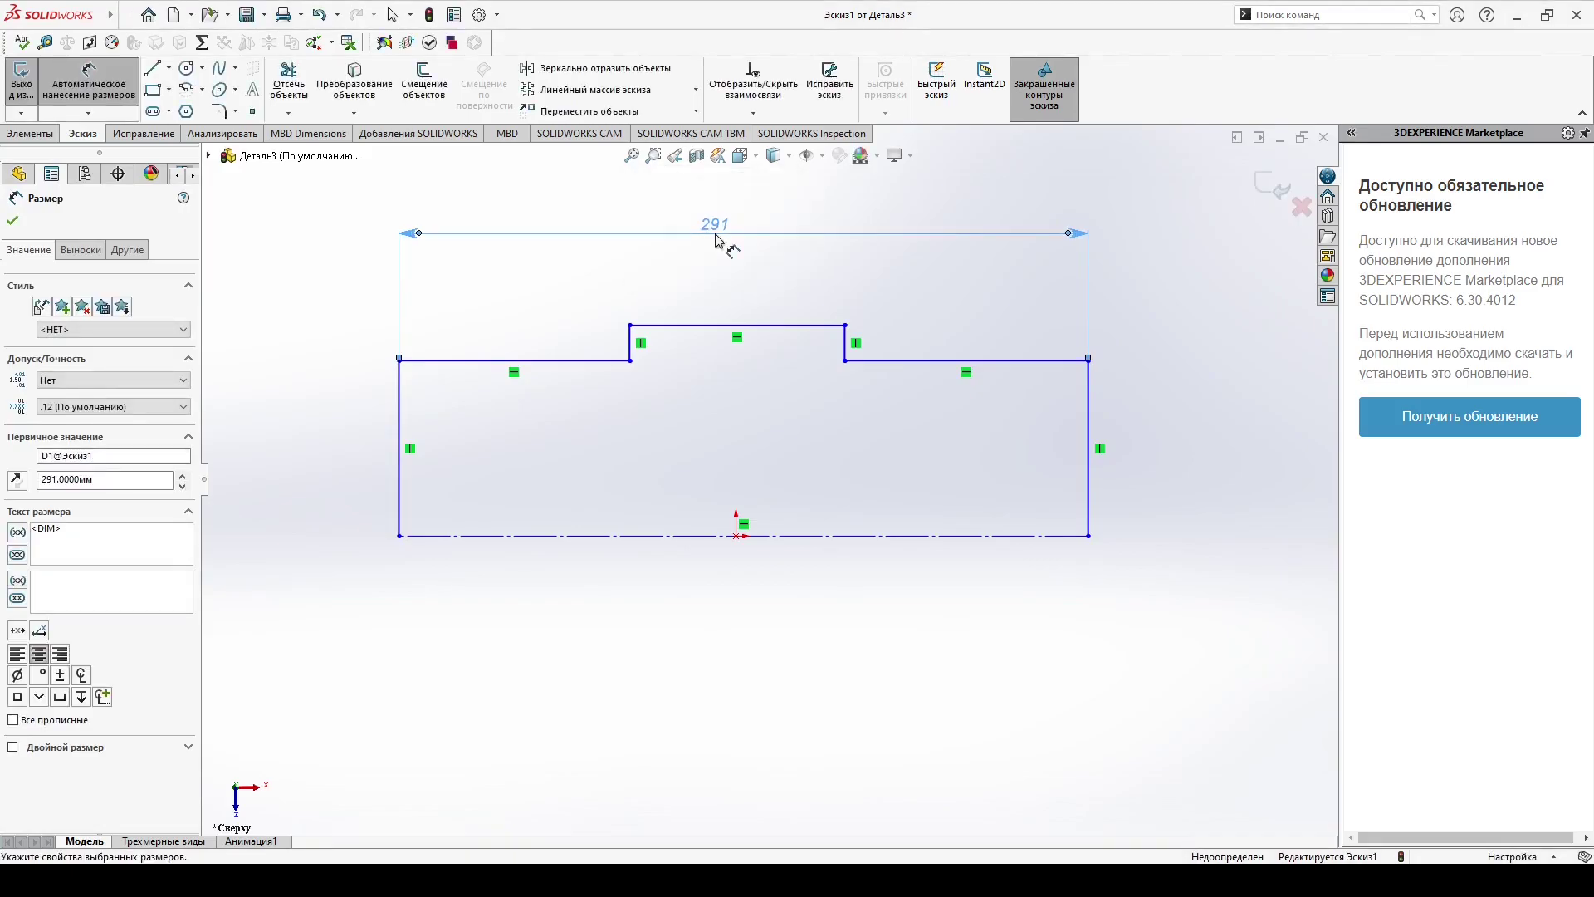
Step: Dimension the height of the profile's right outer vertical line as 30 mm
mouse_move(346, 878)
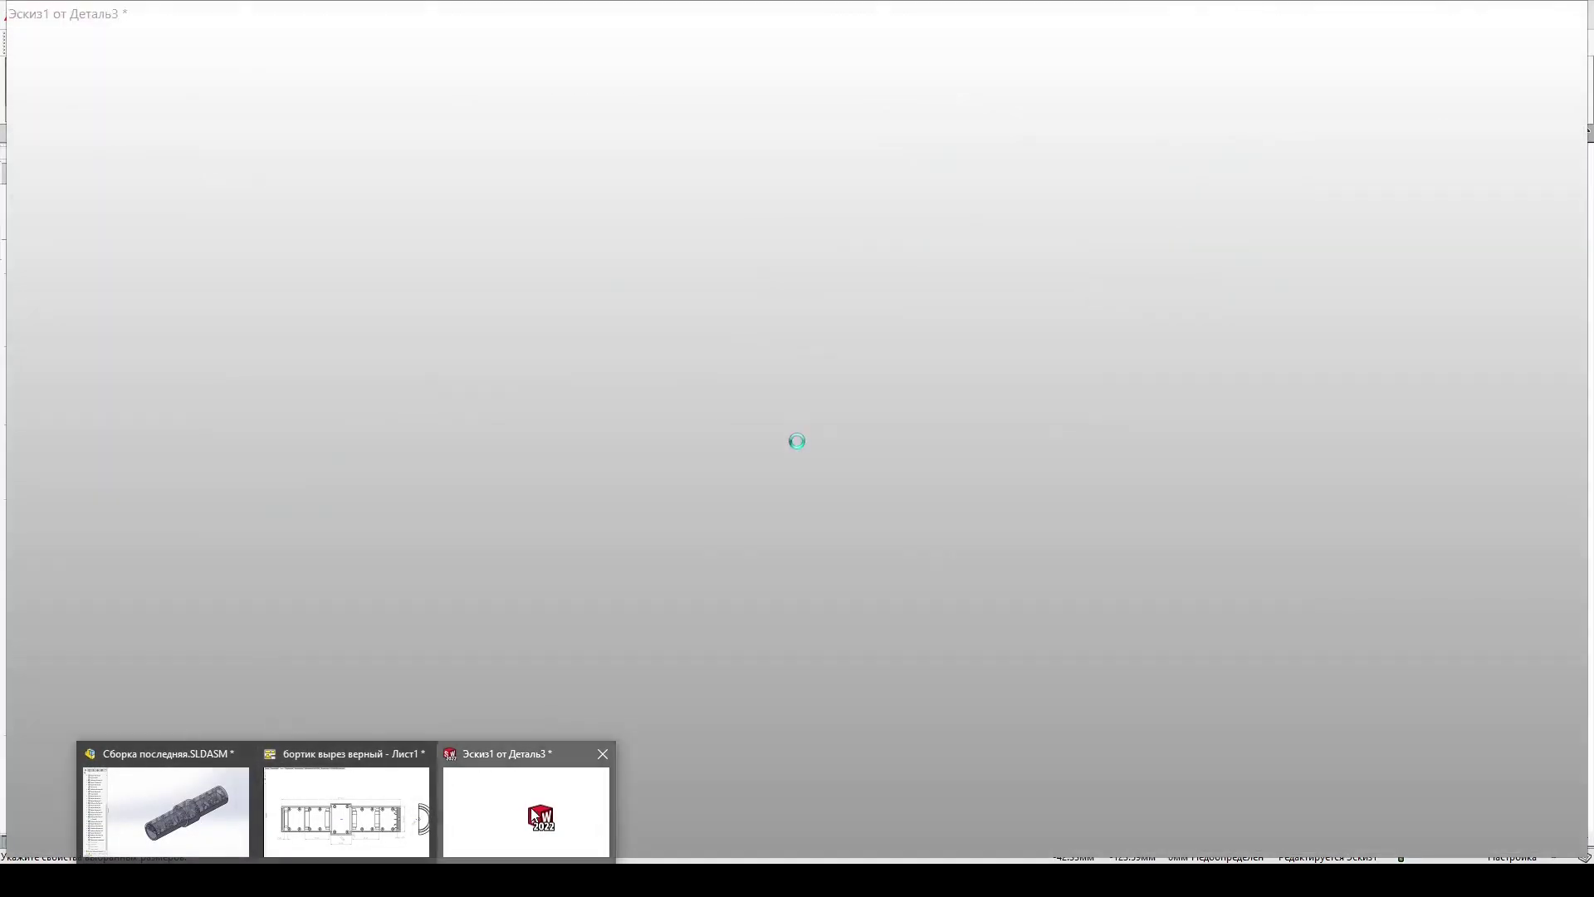
left_click(488, 807)
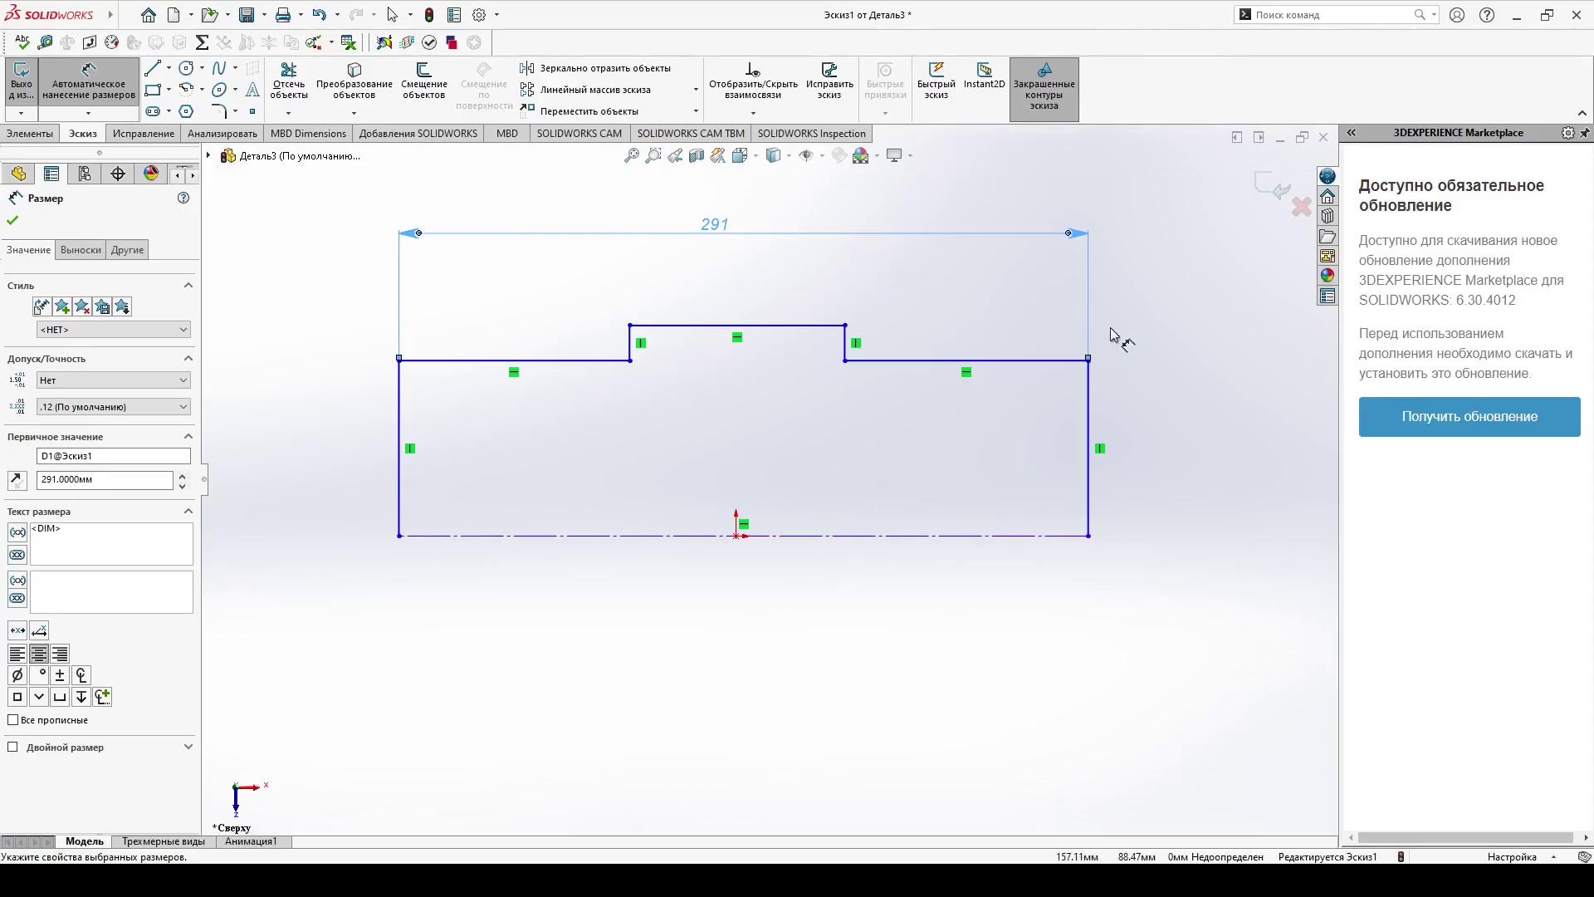
left_click(1102, 427)
left_click(1187, 449)
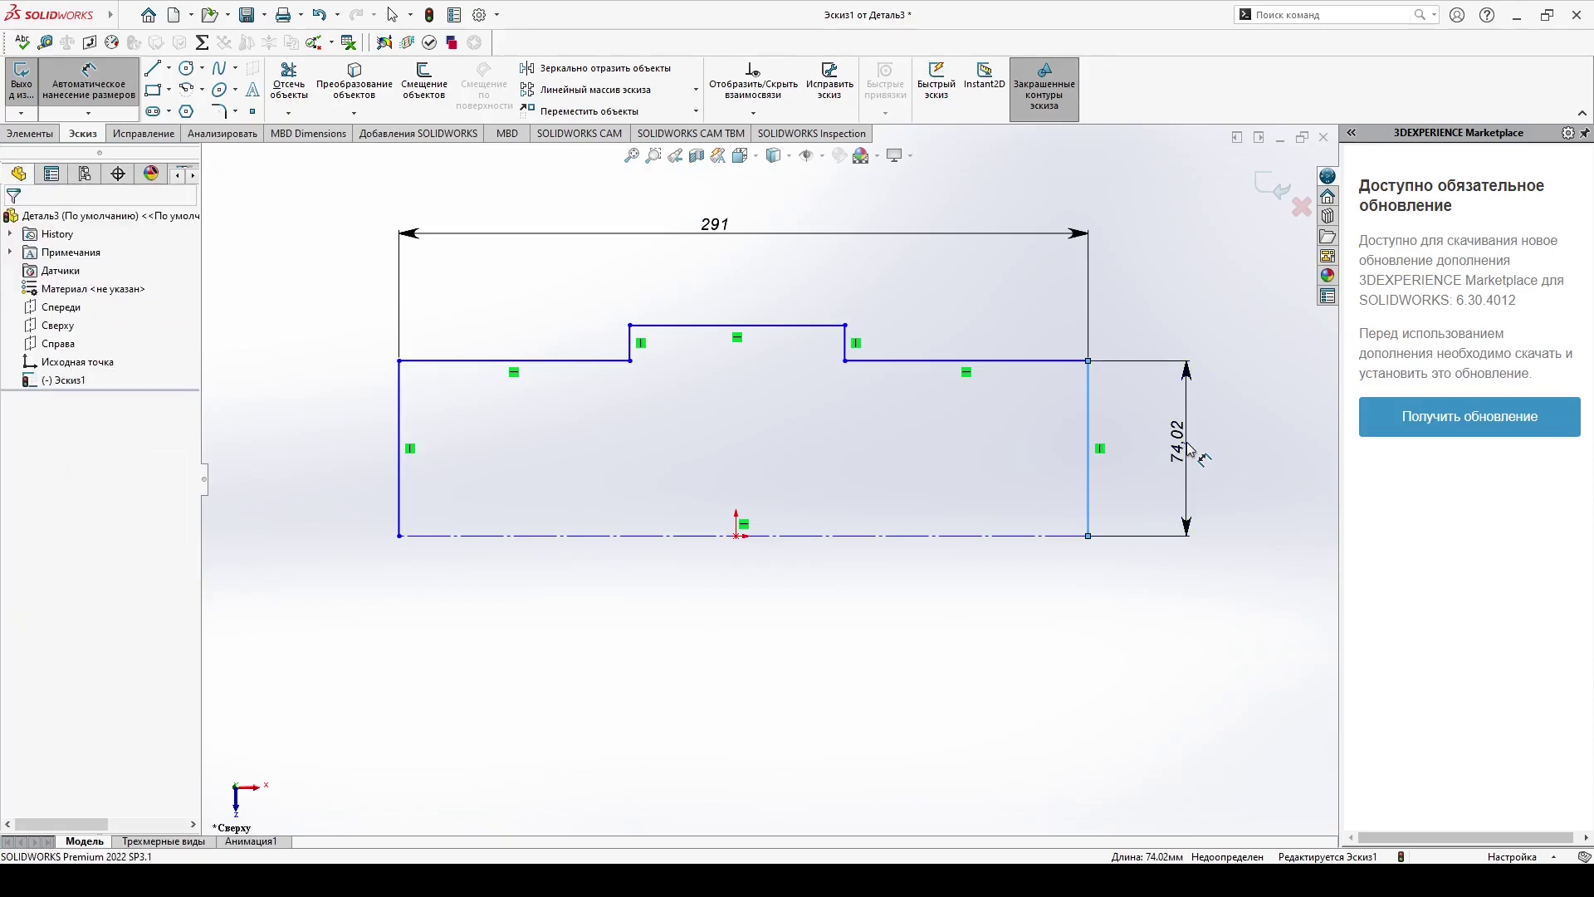
type("30")
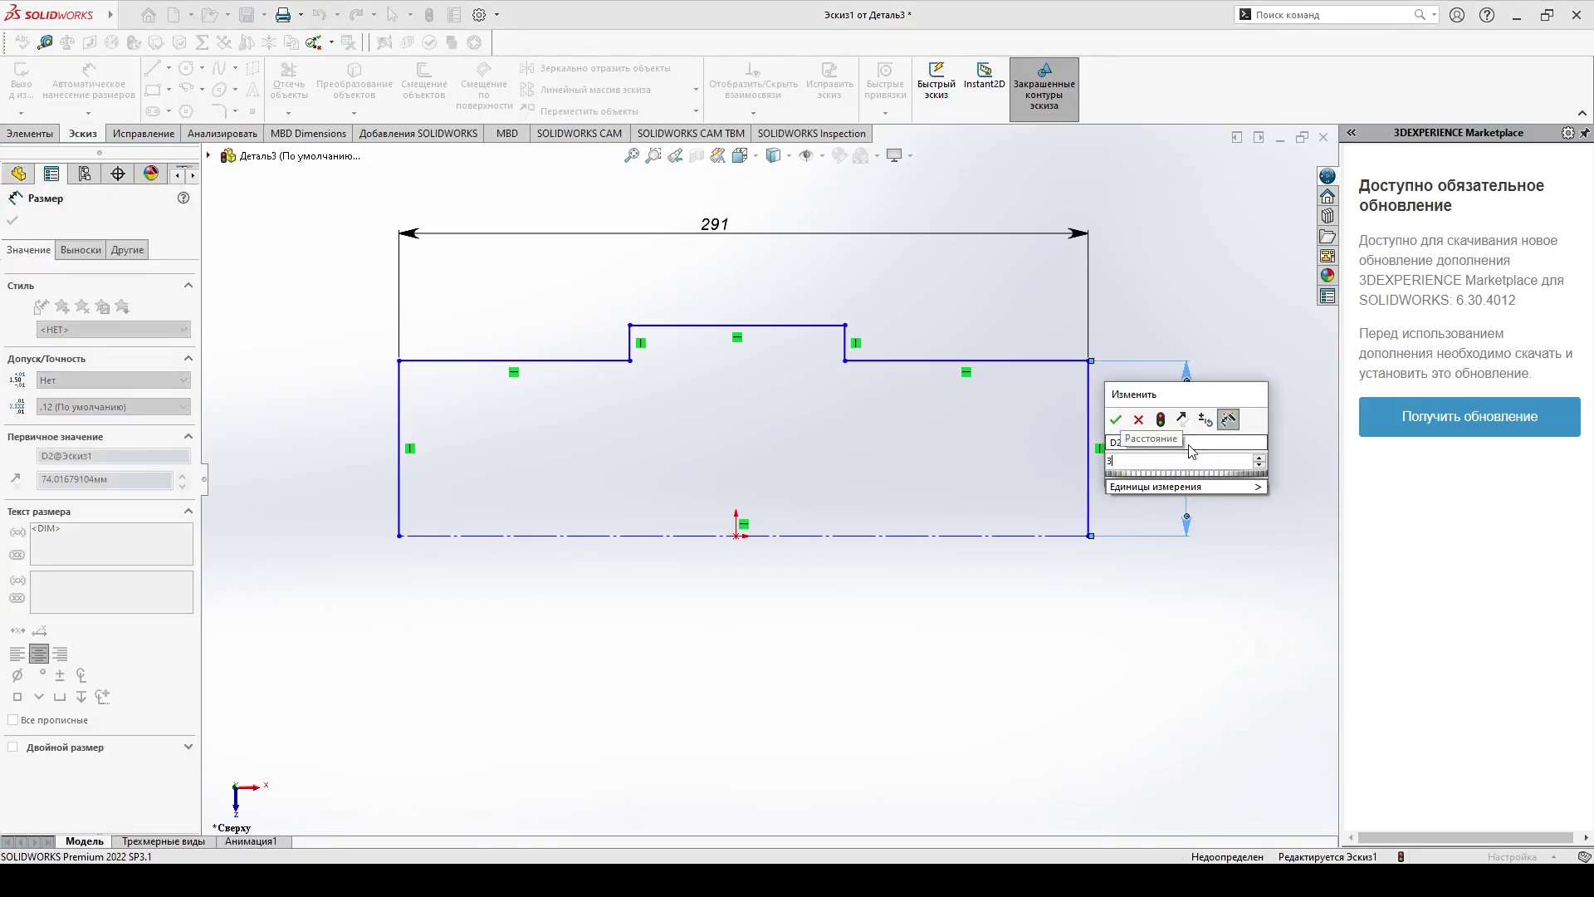
key("Return")
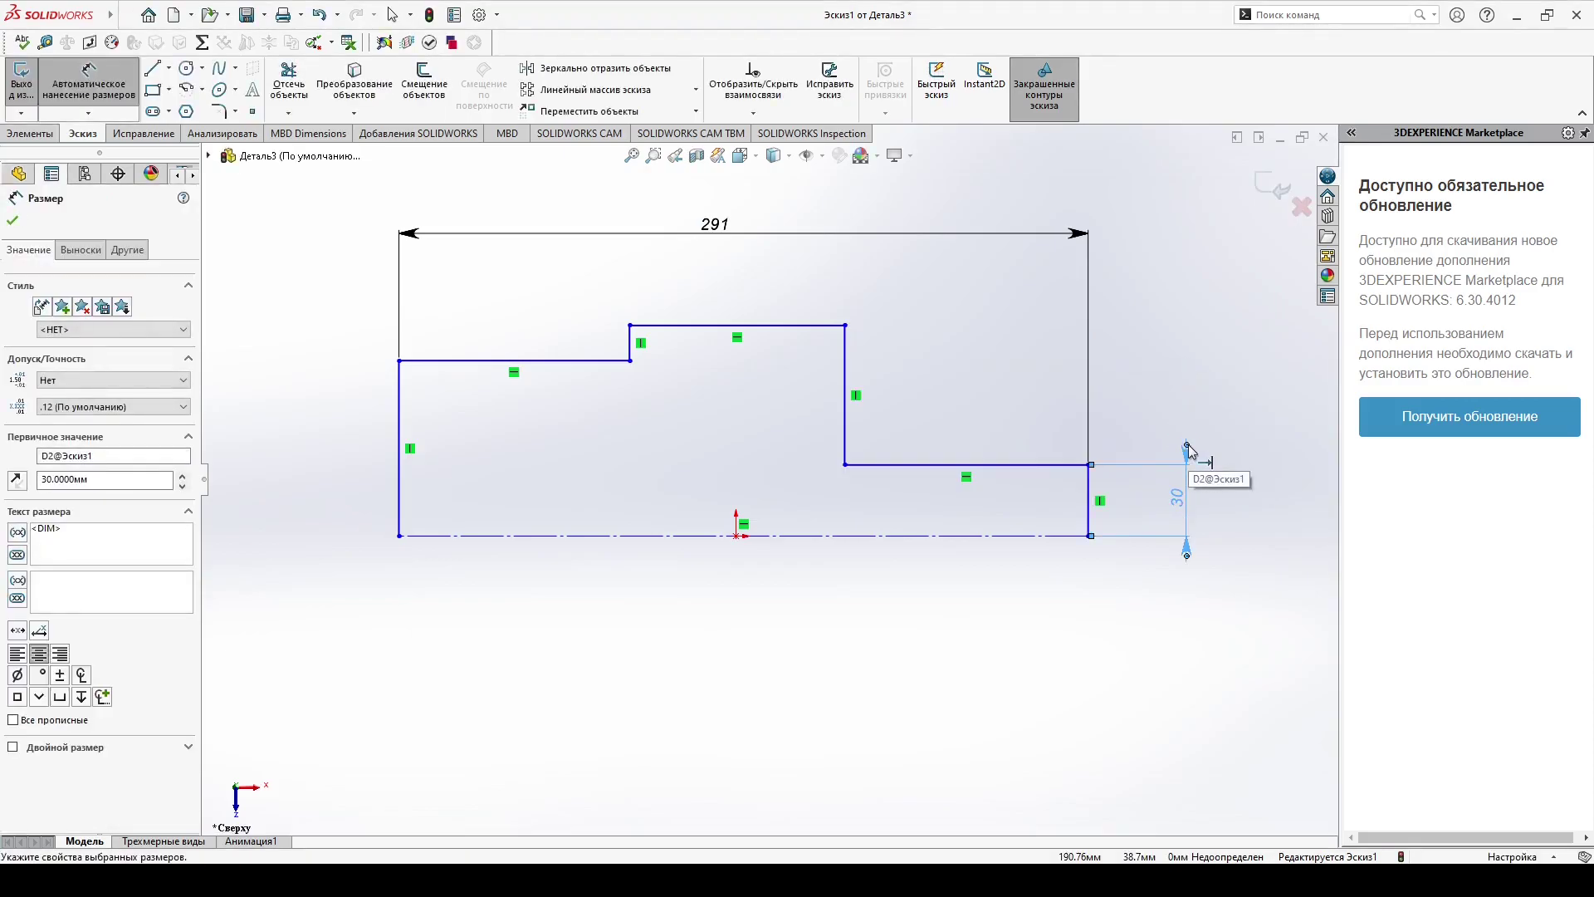
Step: Dimension the raised section's right vertical line as 7.5 mm and lower the left shoulder line to about 21 mm above the base line
left_click(851, 440)
left_click(927, 415)
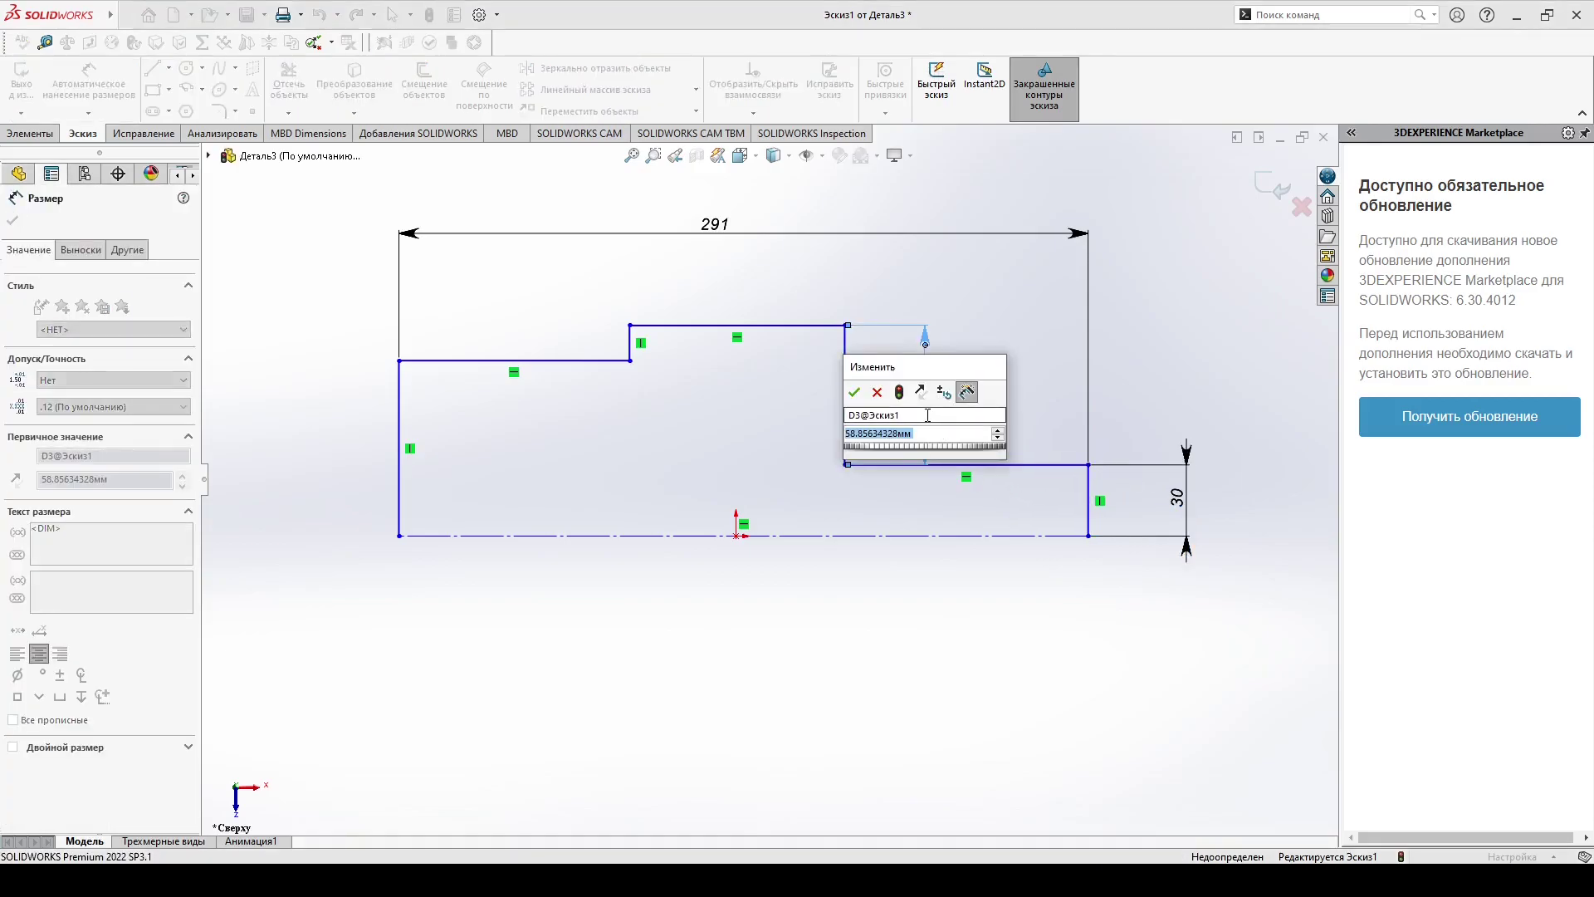
type("7.5")
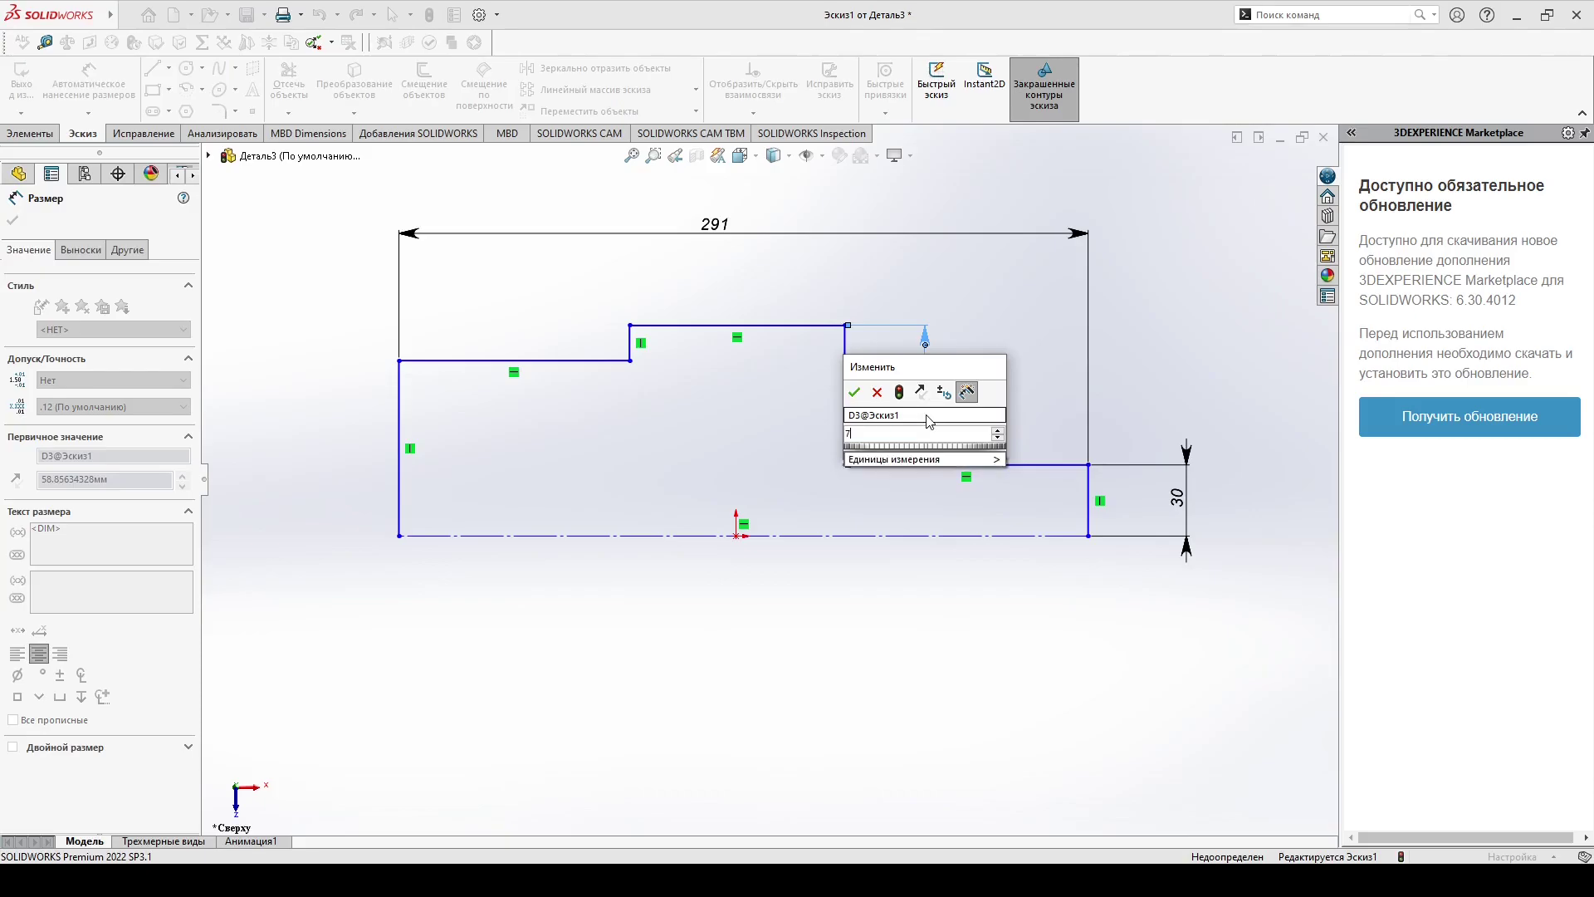
key("Return")
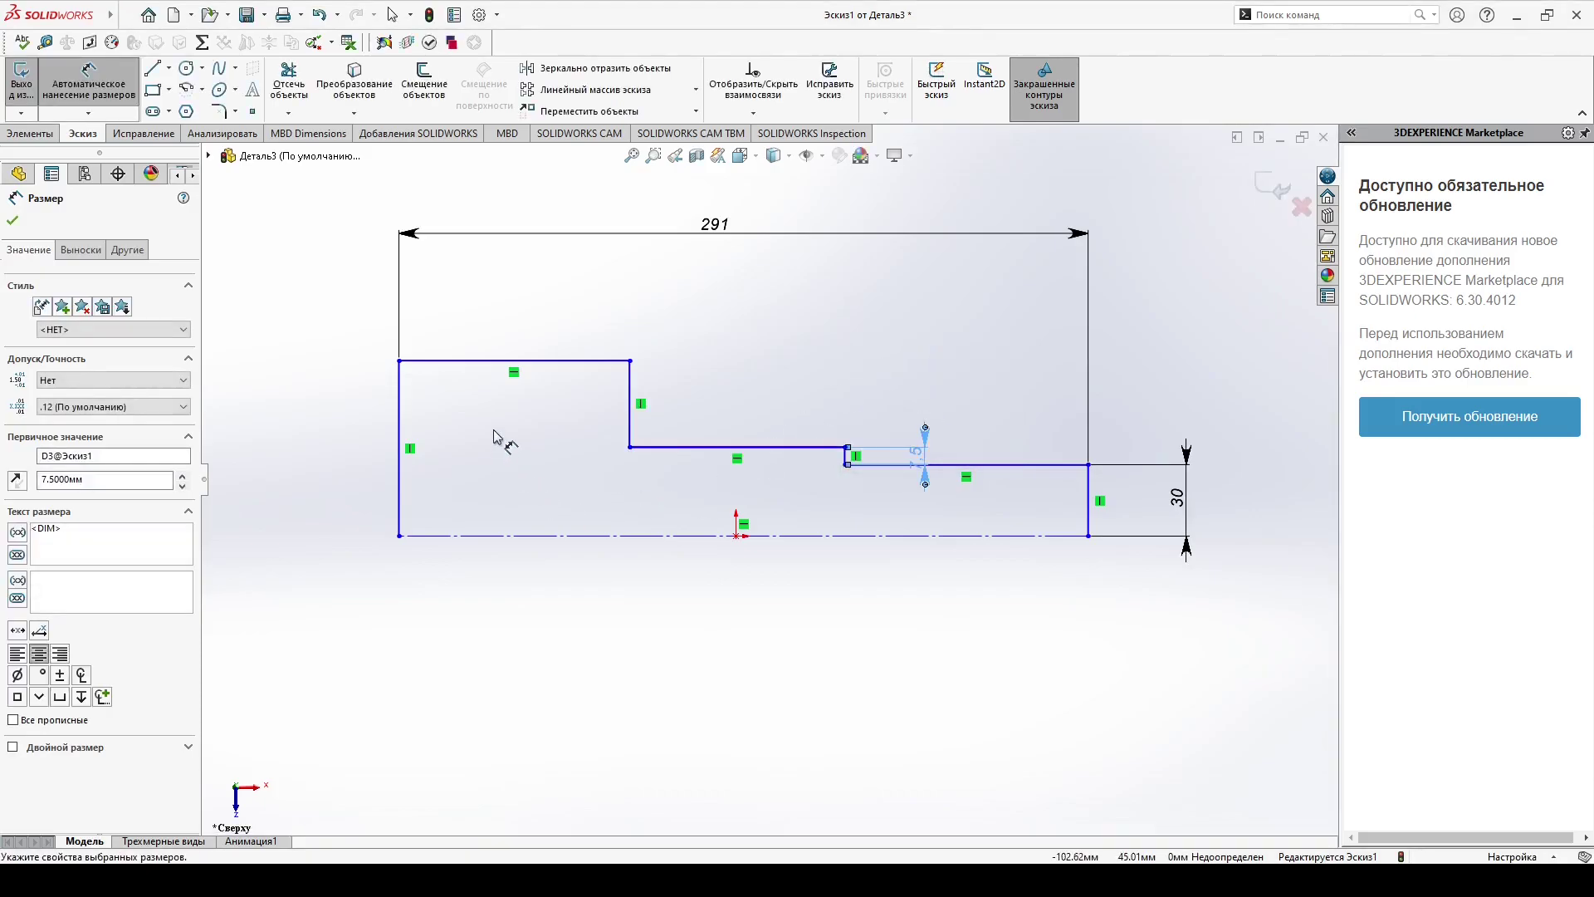
key("Escape")
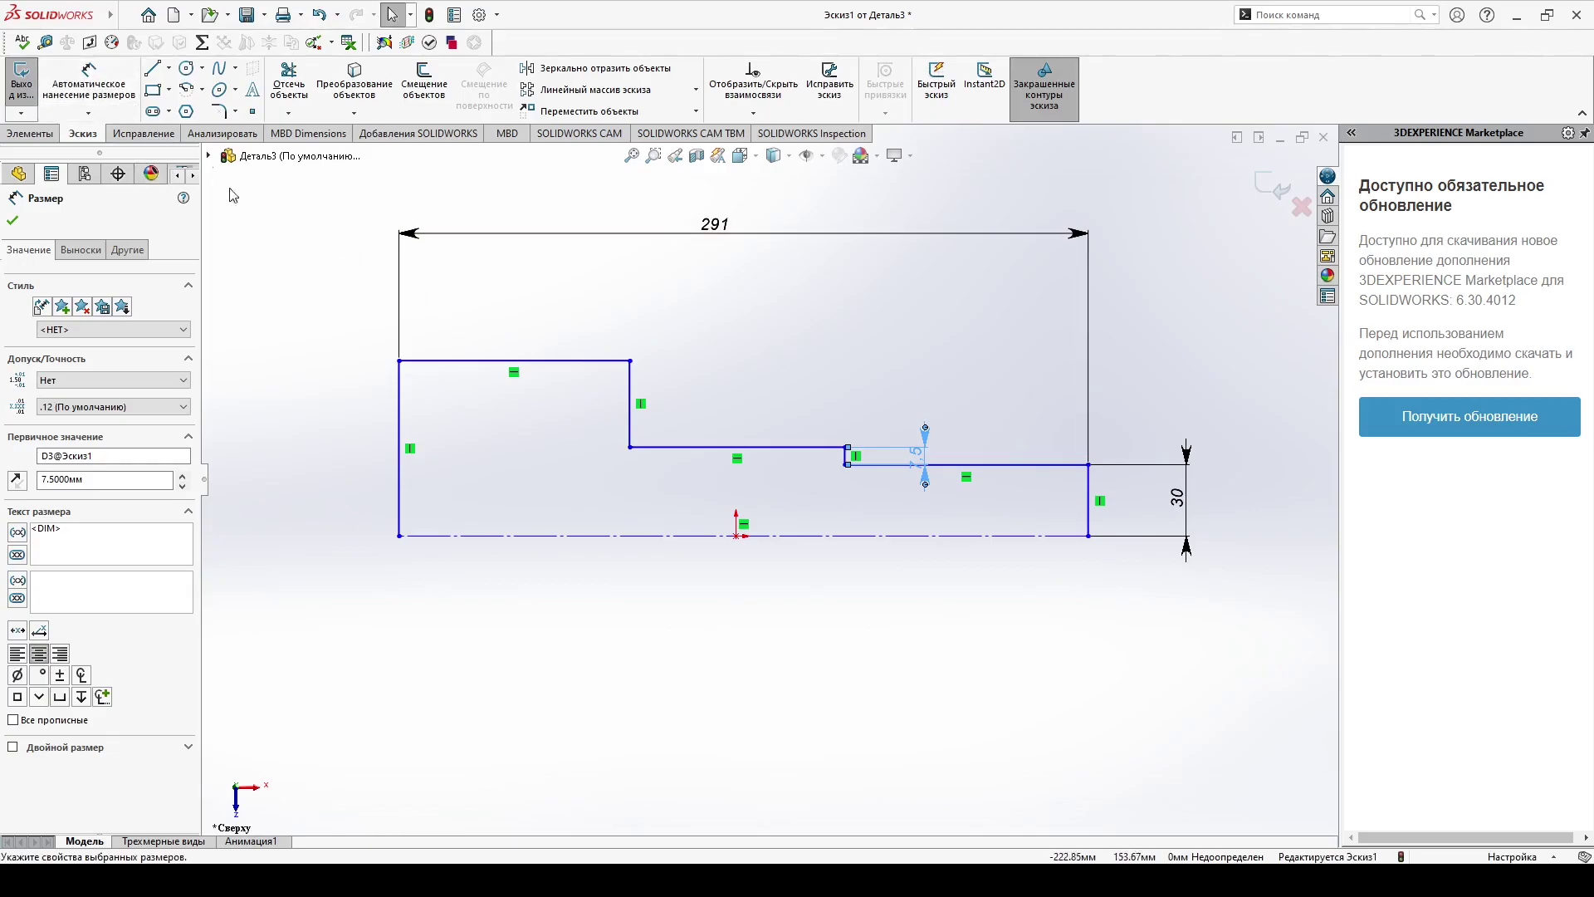
left_click(546, 368)
left_click_drag(540, 362, 552, 499)
Step: Dimension the top line of the raised middle section as 51 mm and finish dimensioning
left_click(89, 83)
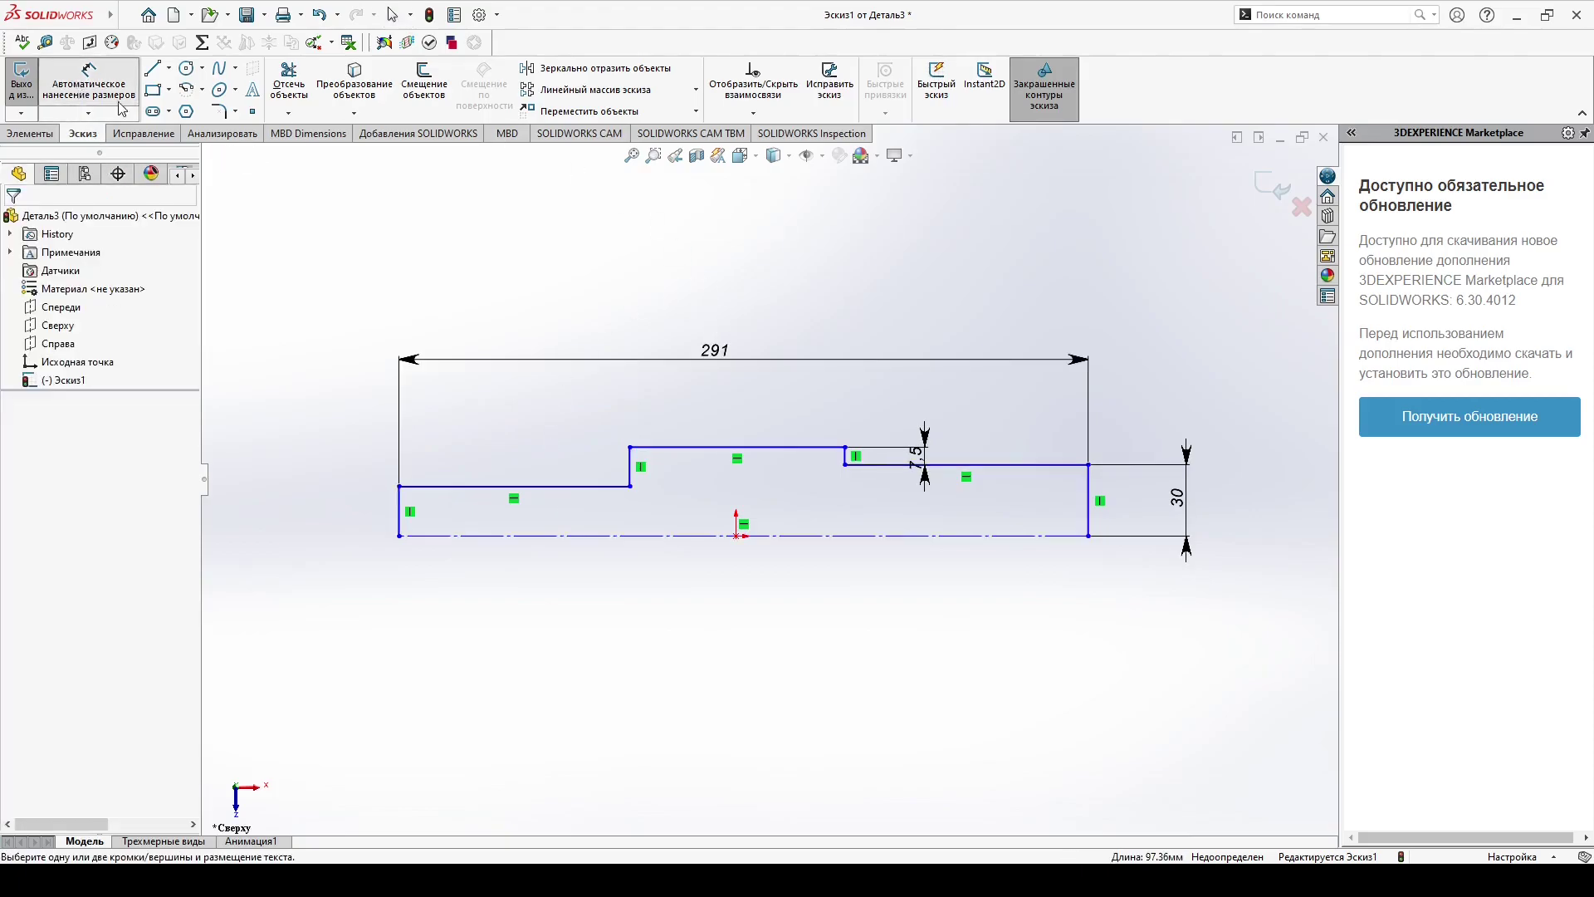
left_click(761, 446)
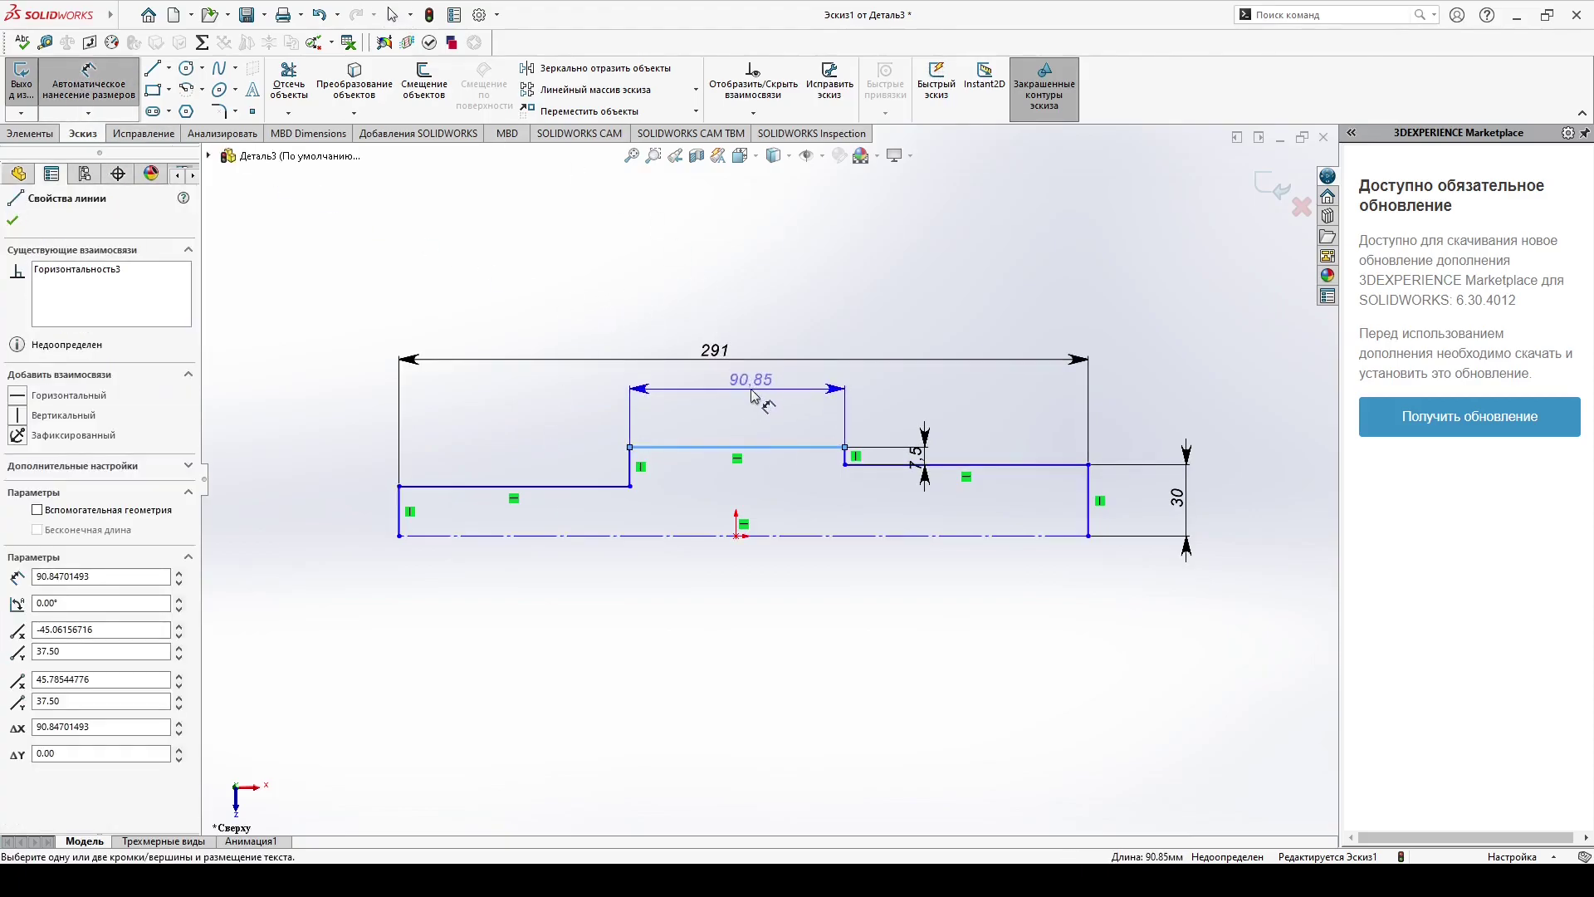
left_click(745, 424)
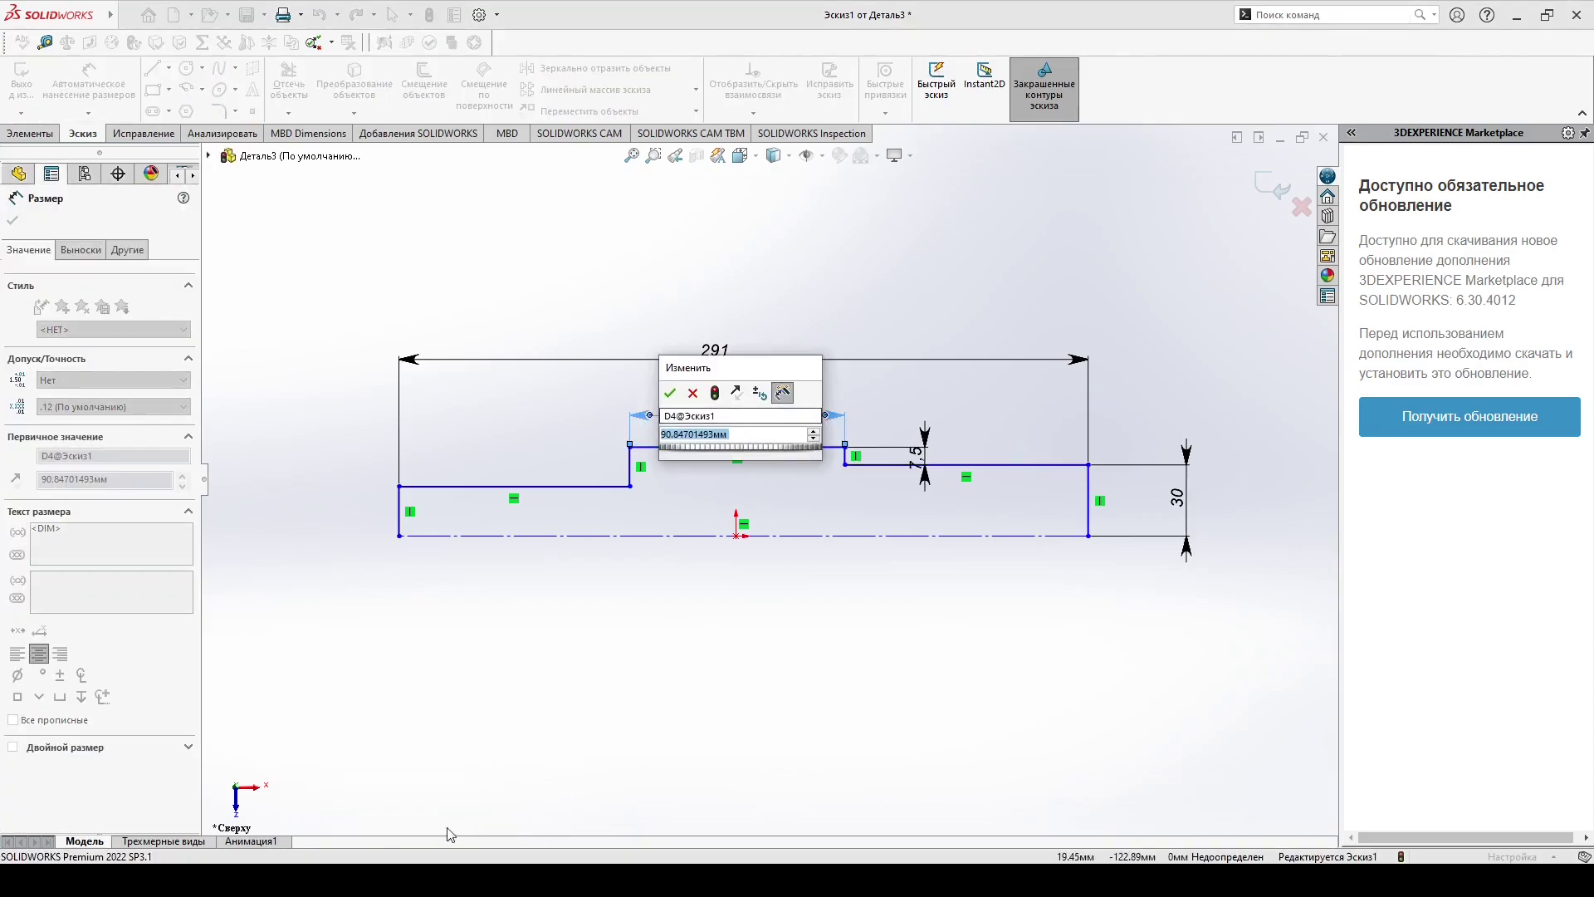
left_click(346, 880)
mouse_move(374, 824)
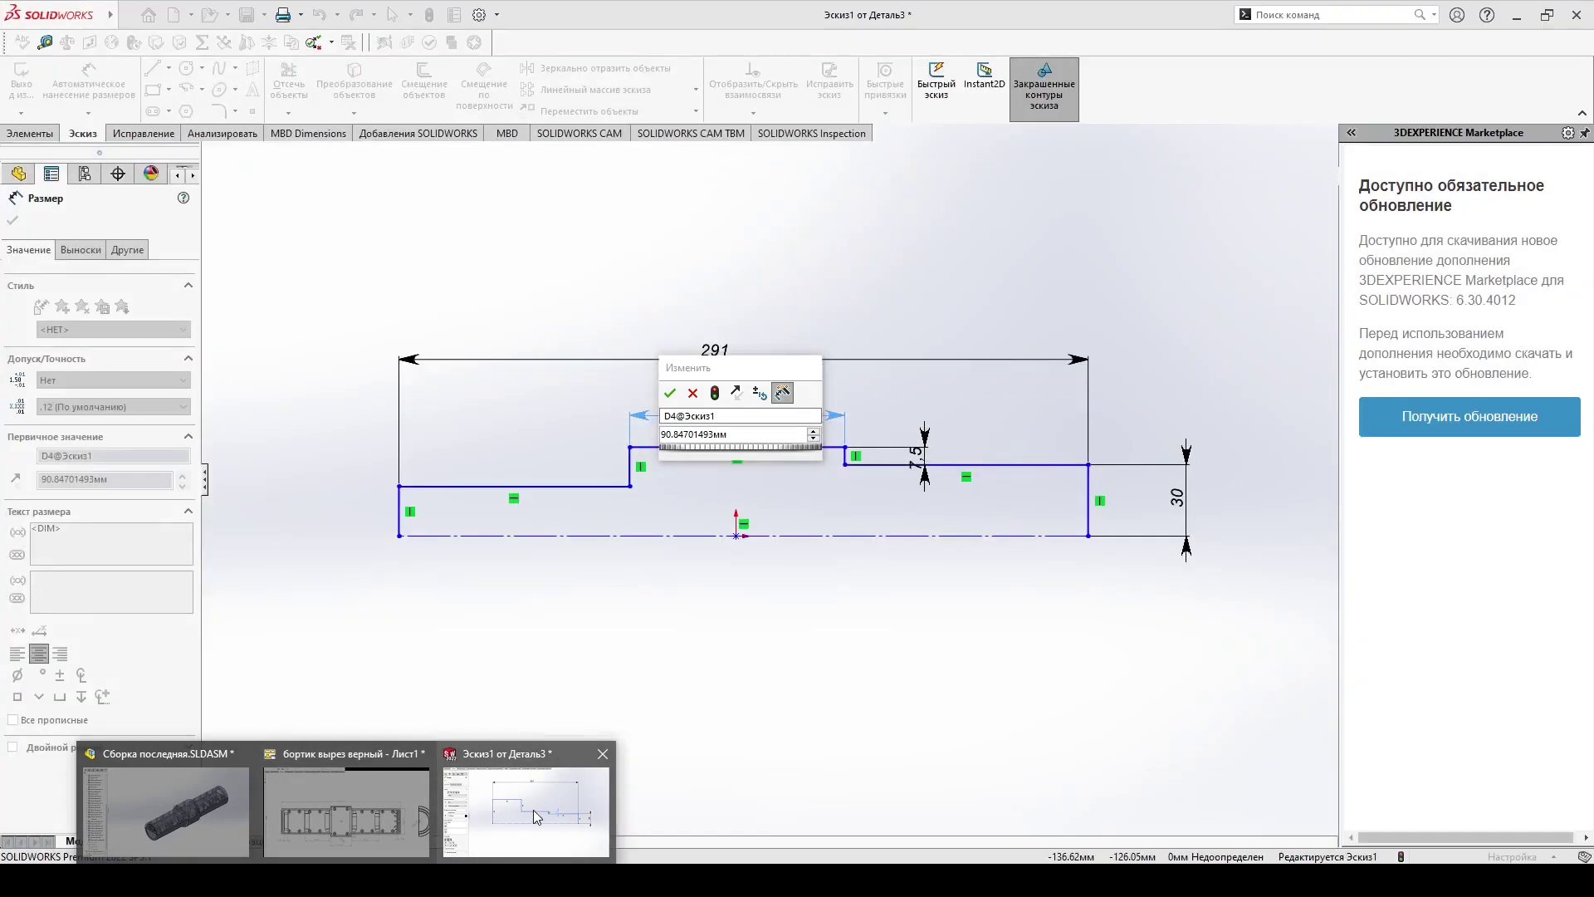
left_click(533, 810)
type("51")
key("Return")
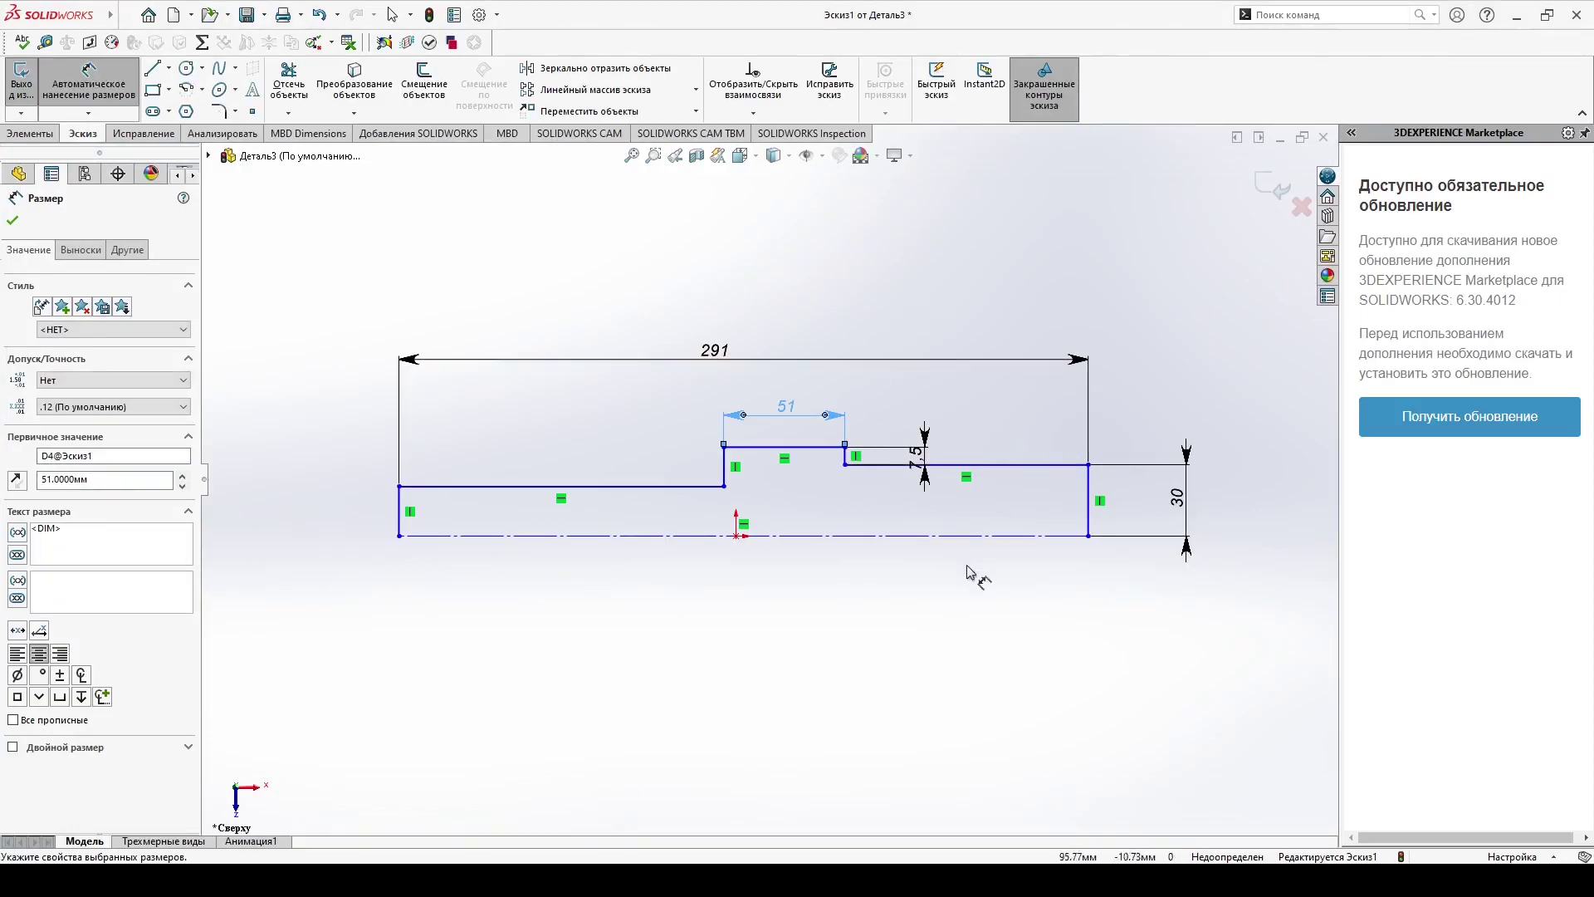
scroll(1033, 552, "down", 1)
scroll(456, 508, "up", 1)
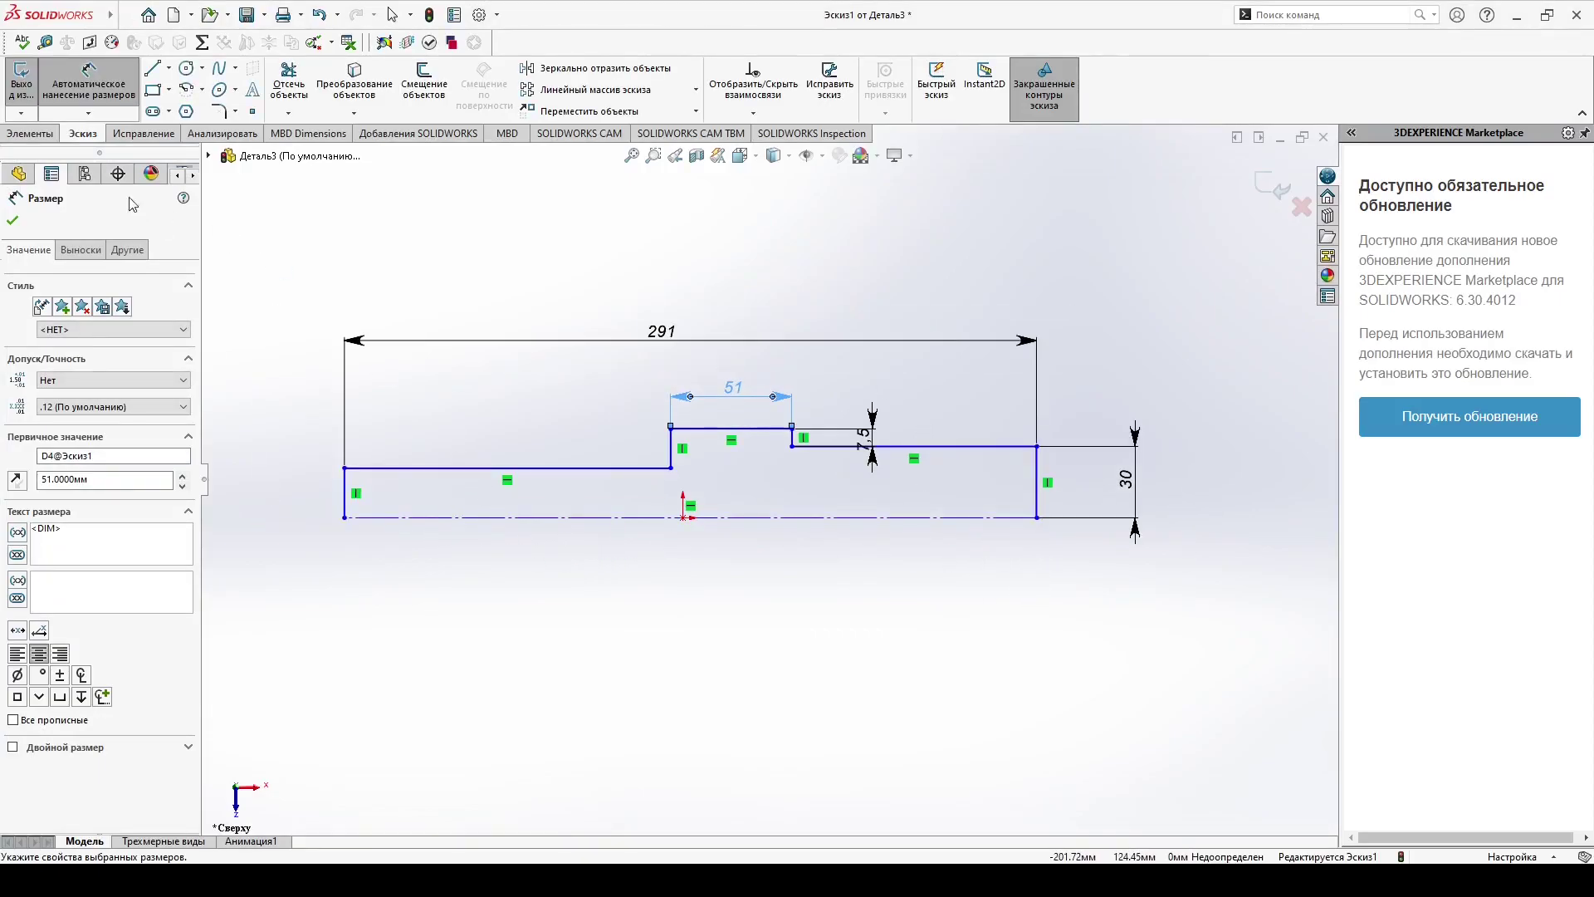
left_click(11, 221)
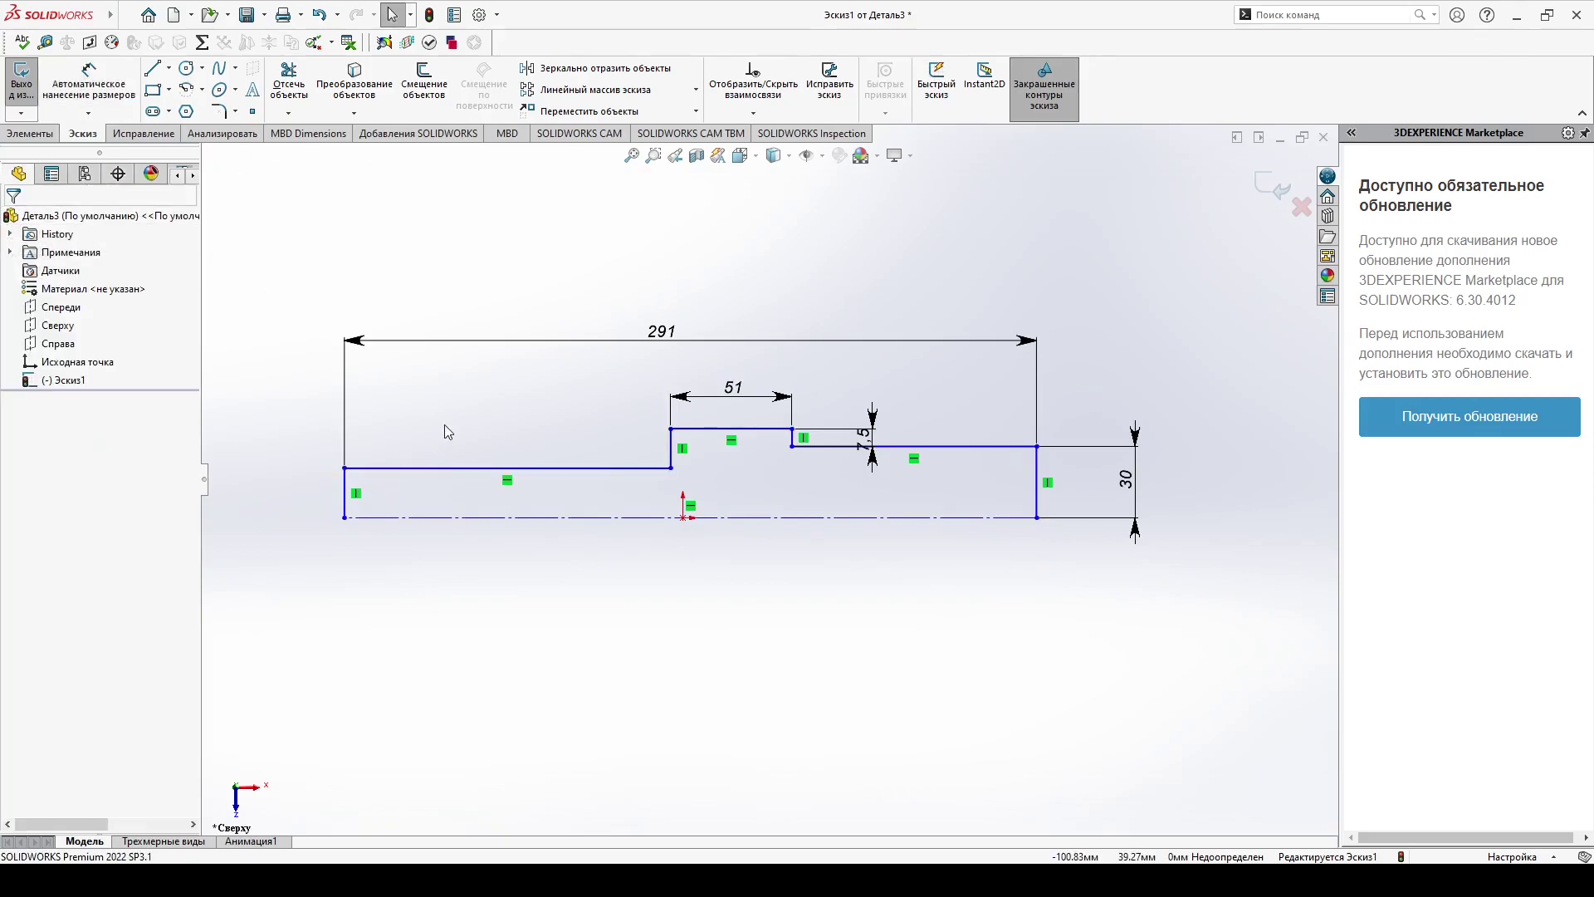
Step: Apply an equal-length relation to the profile's left and right horizontal shoulder lines
key("ctrl+Right")
scroll(1044, 483, "down", 2)
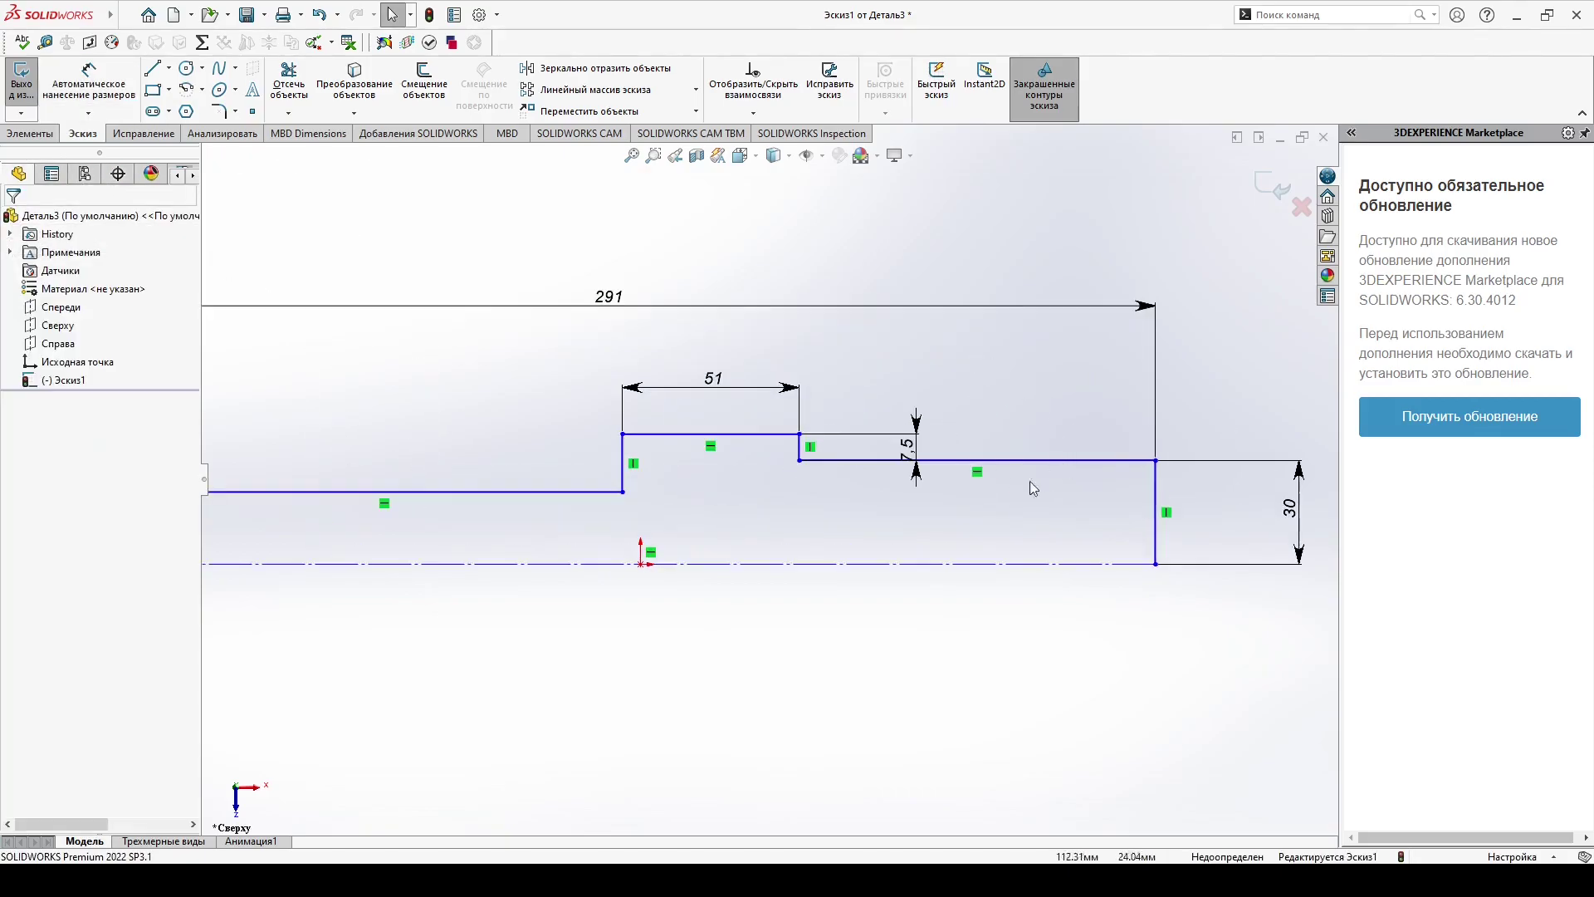
scroll(770, 479, "up", 1)
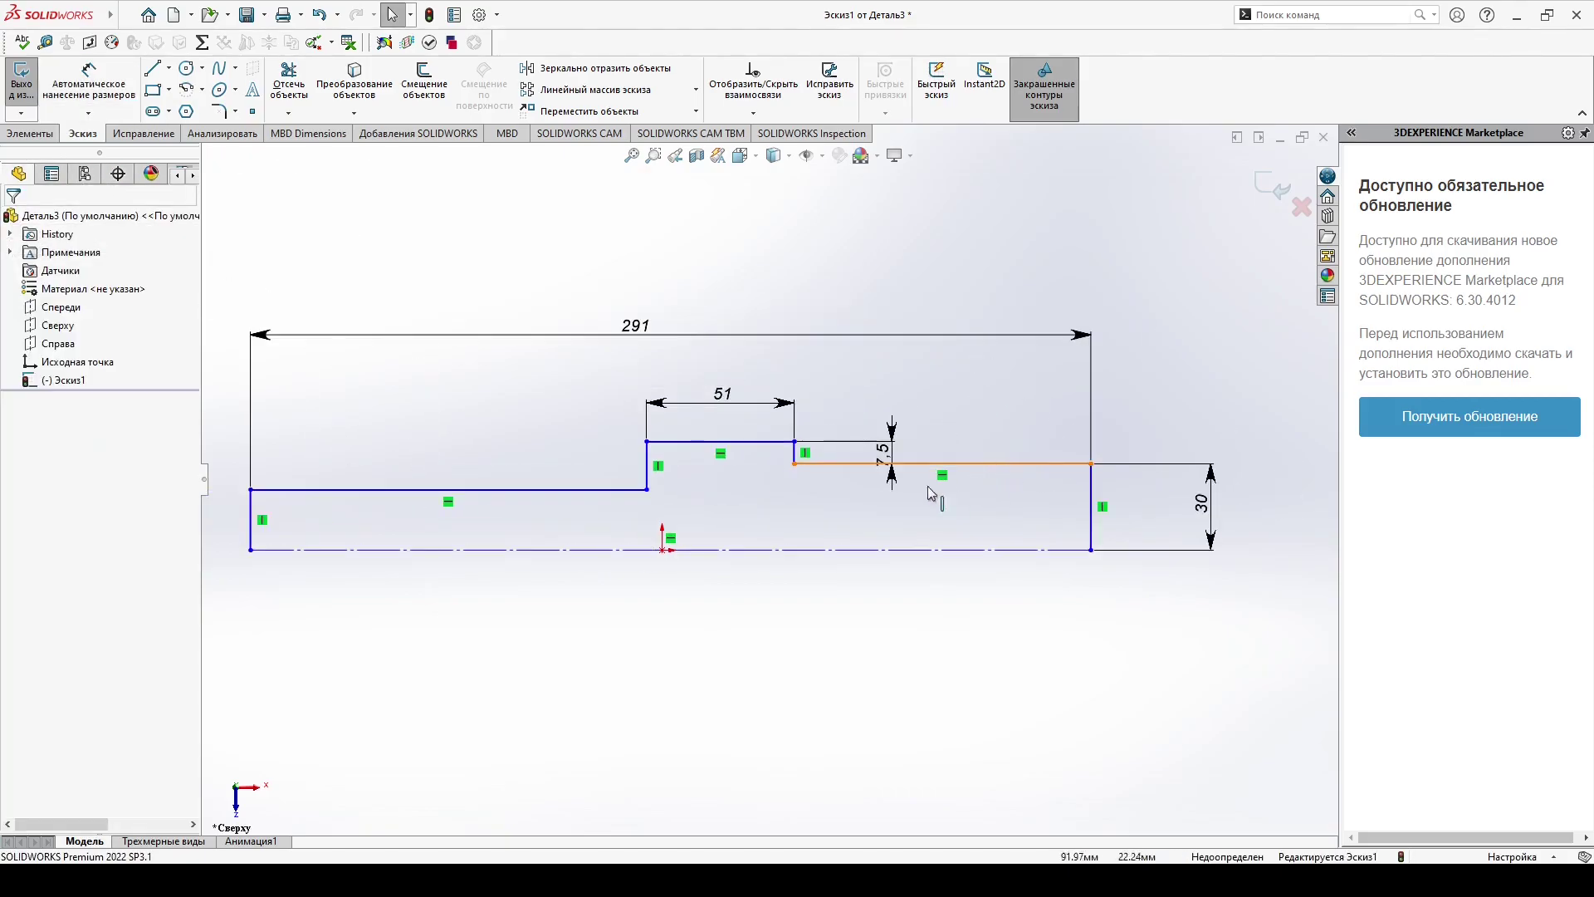
left_click(591, 495)
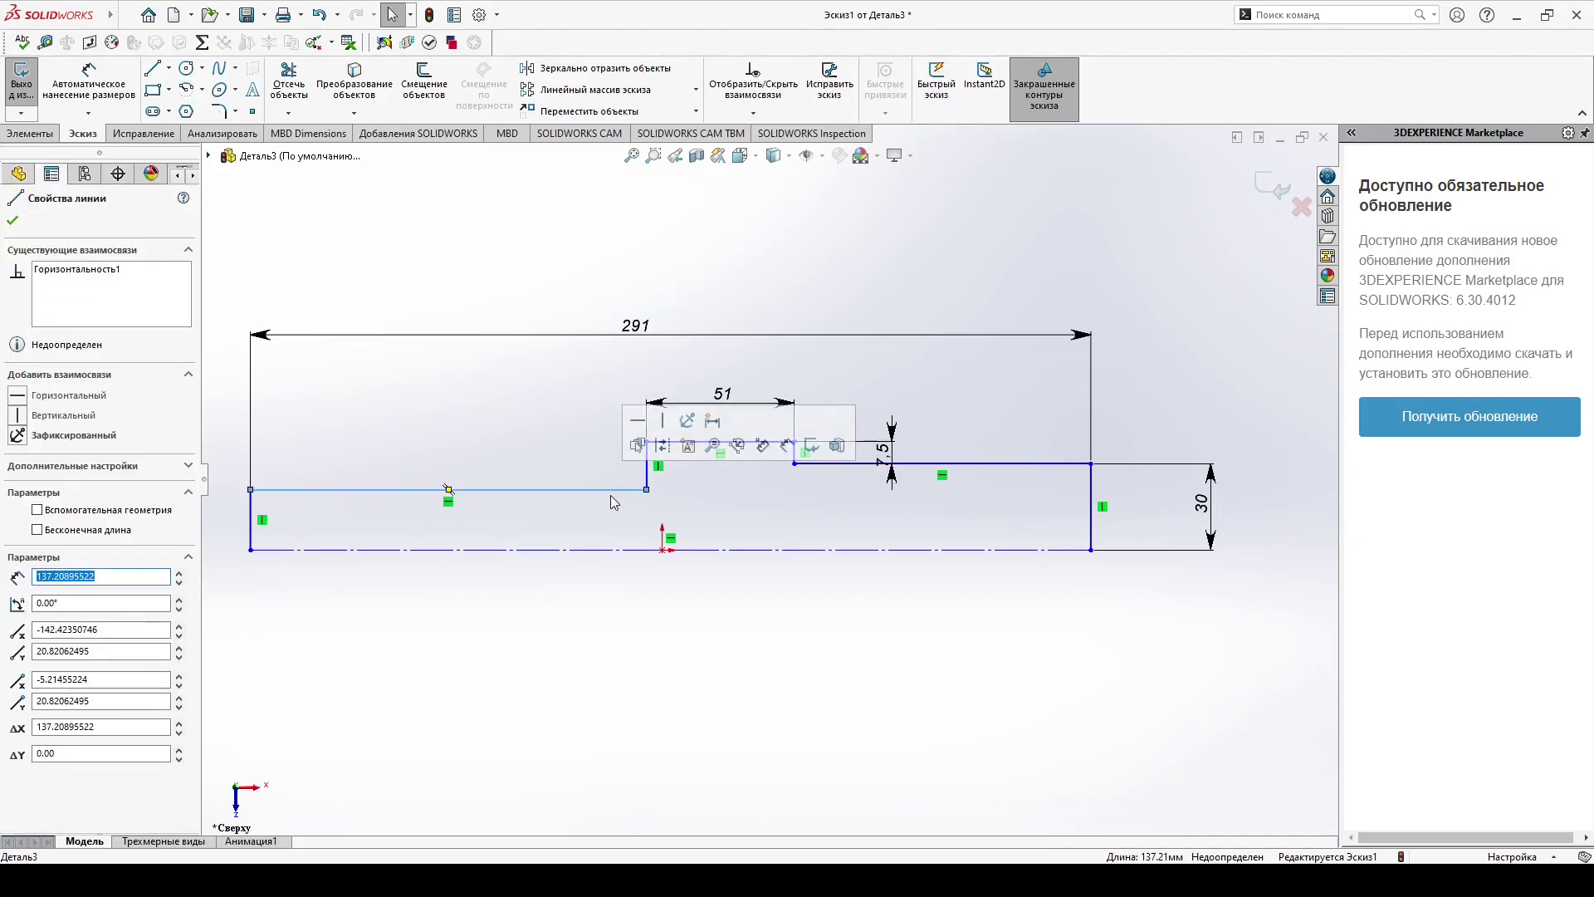
left_click(987, 464, "ctrl")
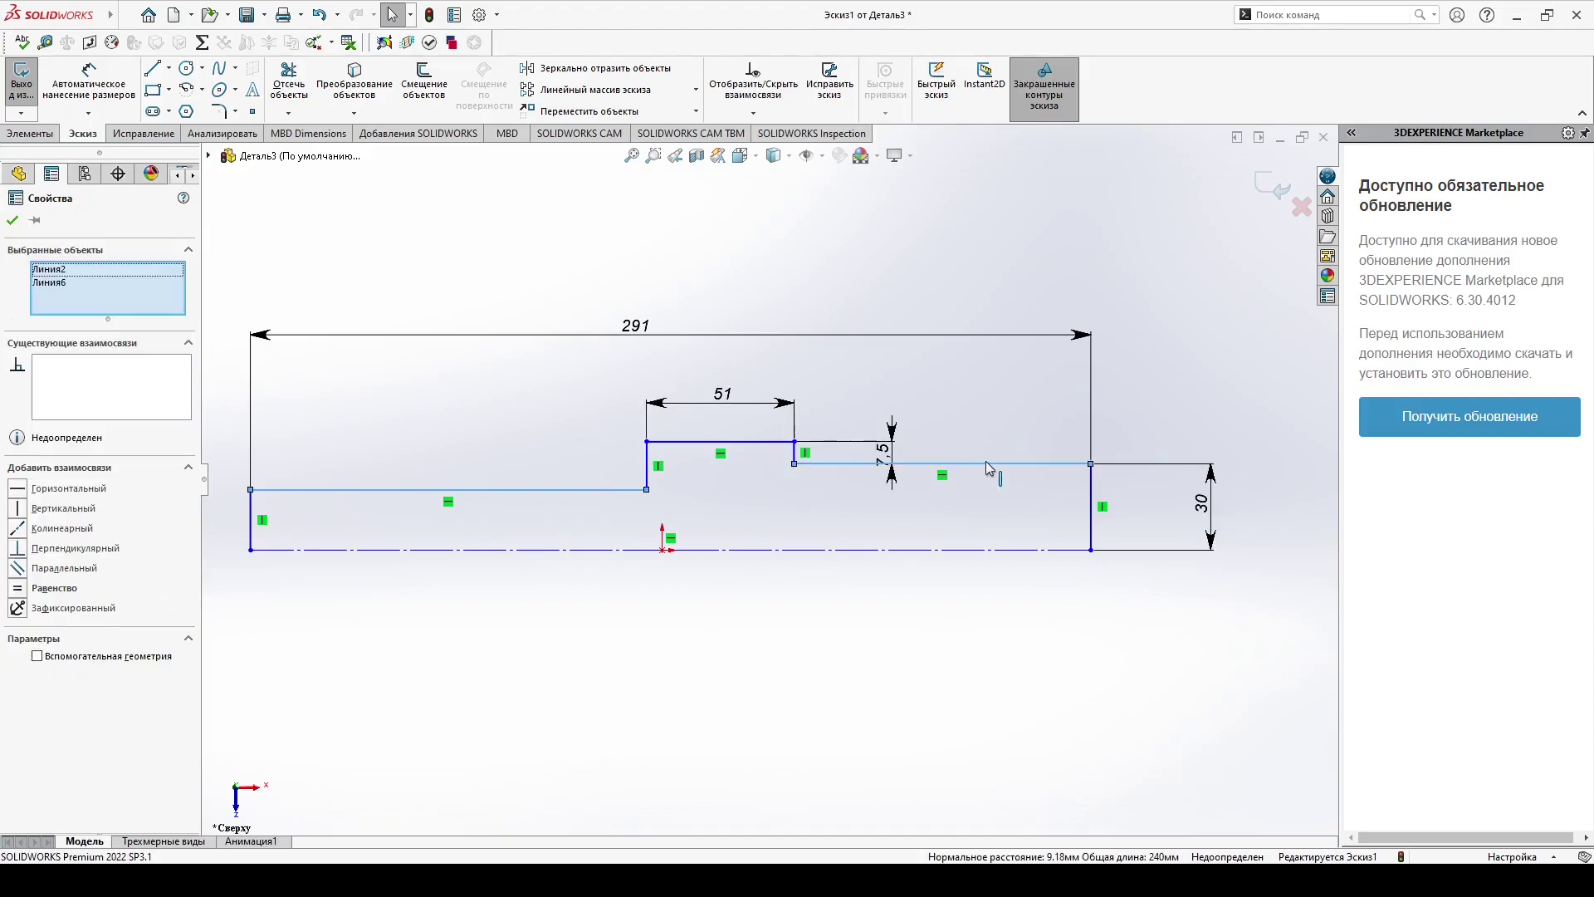
left_click(18, 590)
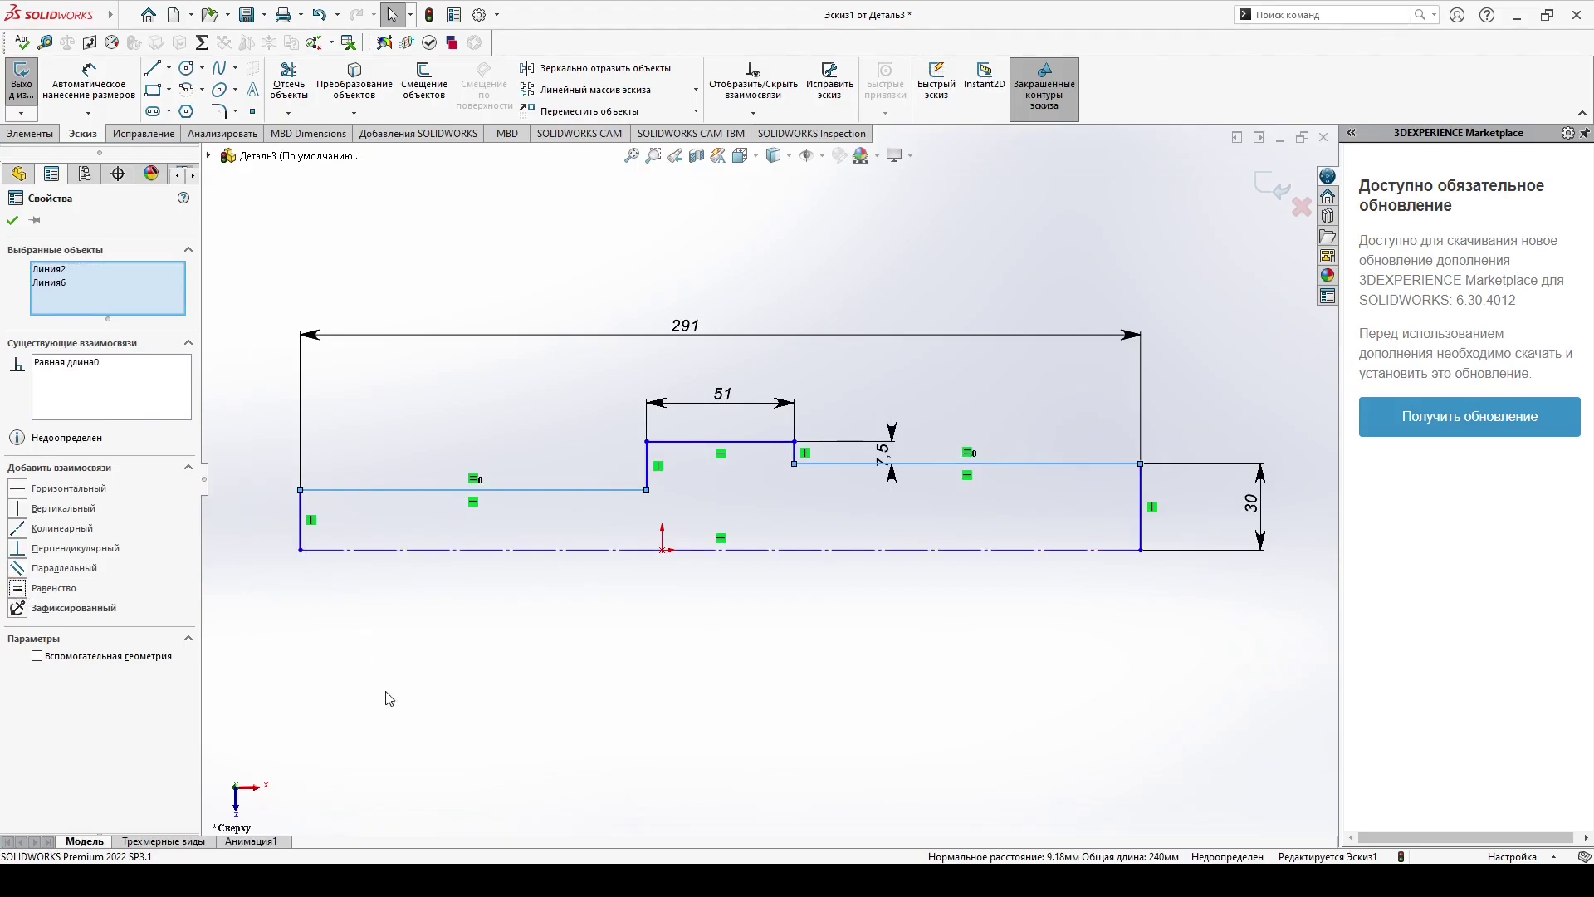
Step: Delete the midpoint relation on the raised section's left vertical line and make that line equal in length to the right one
left_click(648, 475)
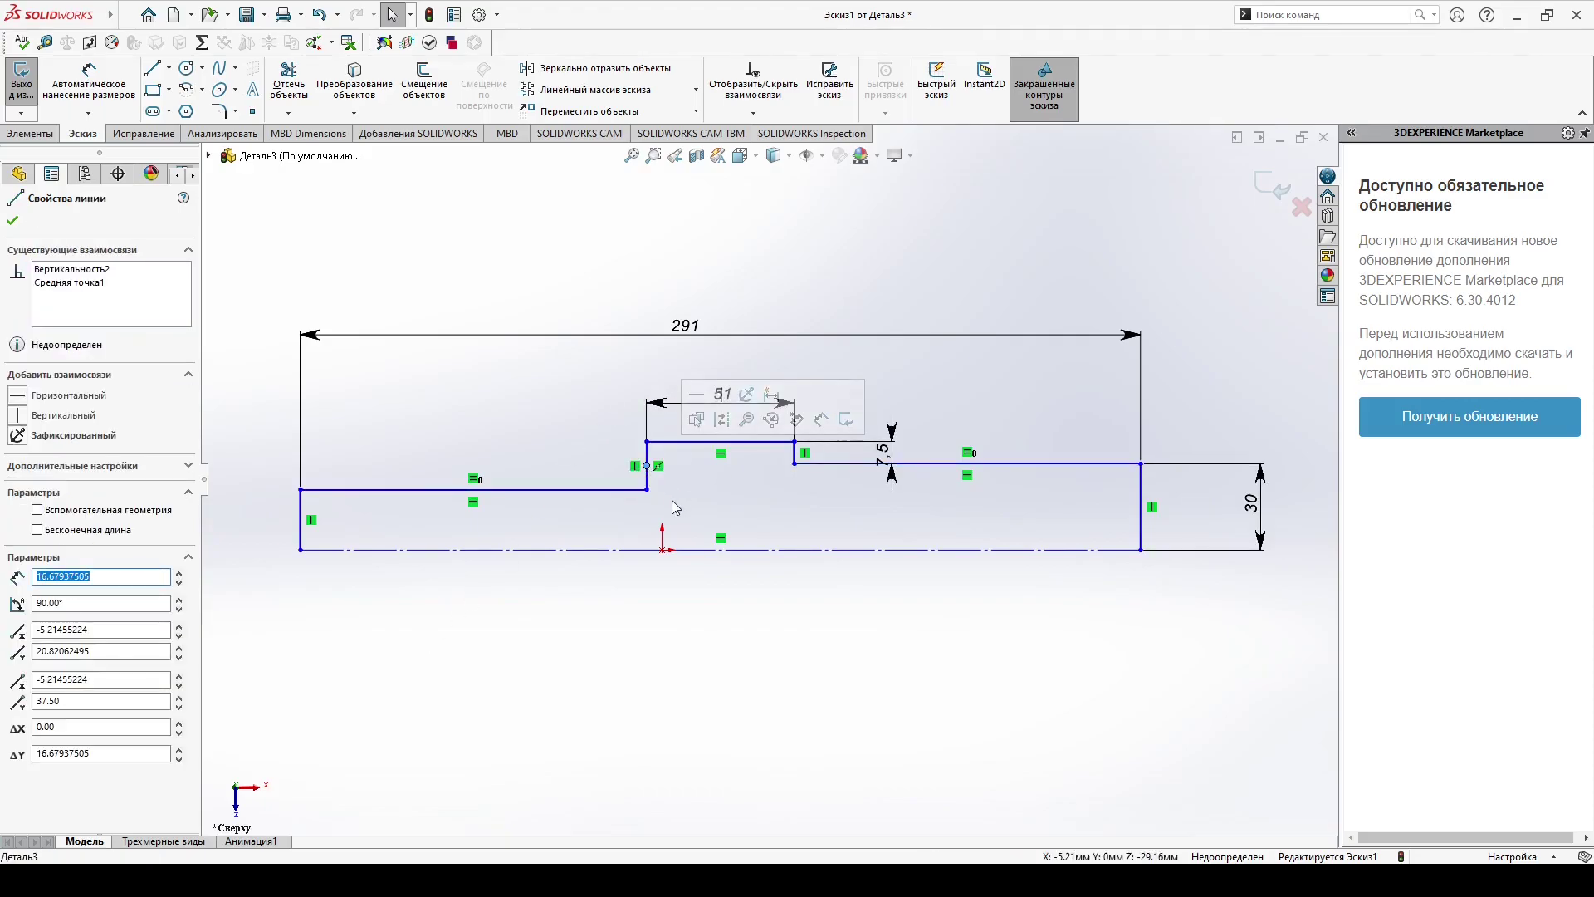
key("Delete")
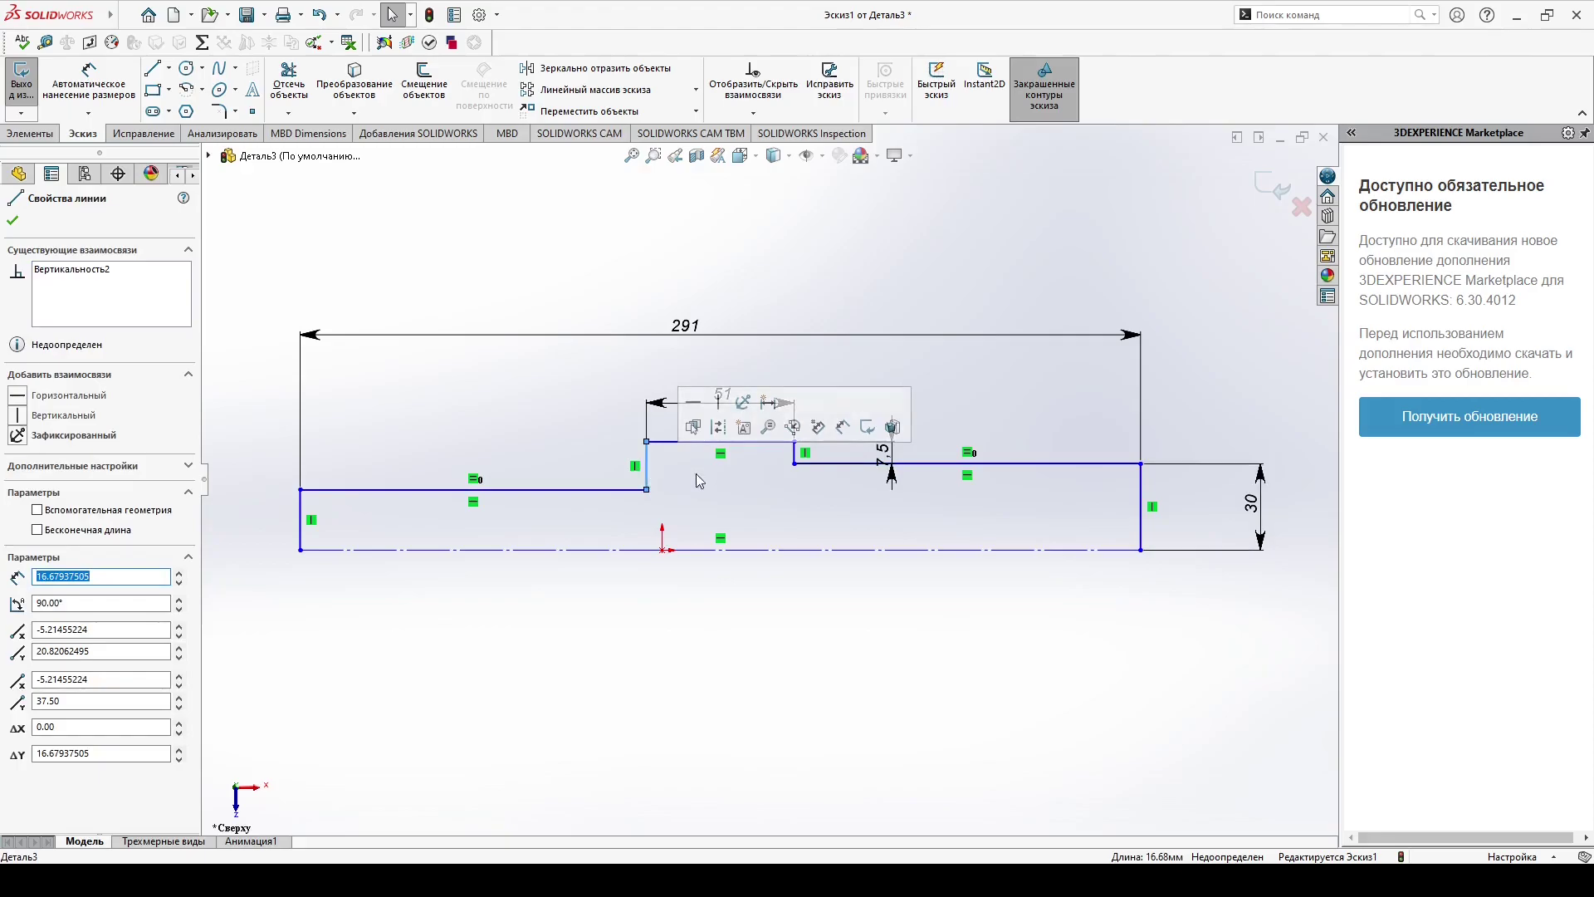
left_click(794, 453, "ctrl")
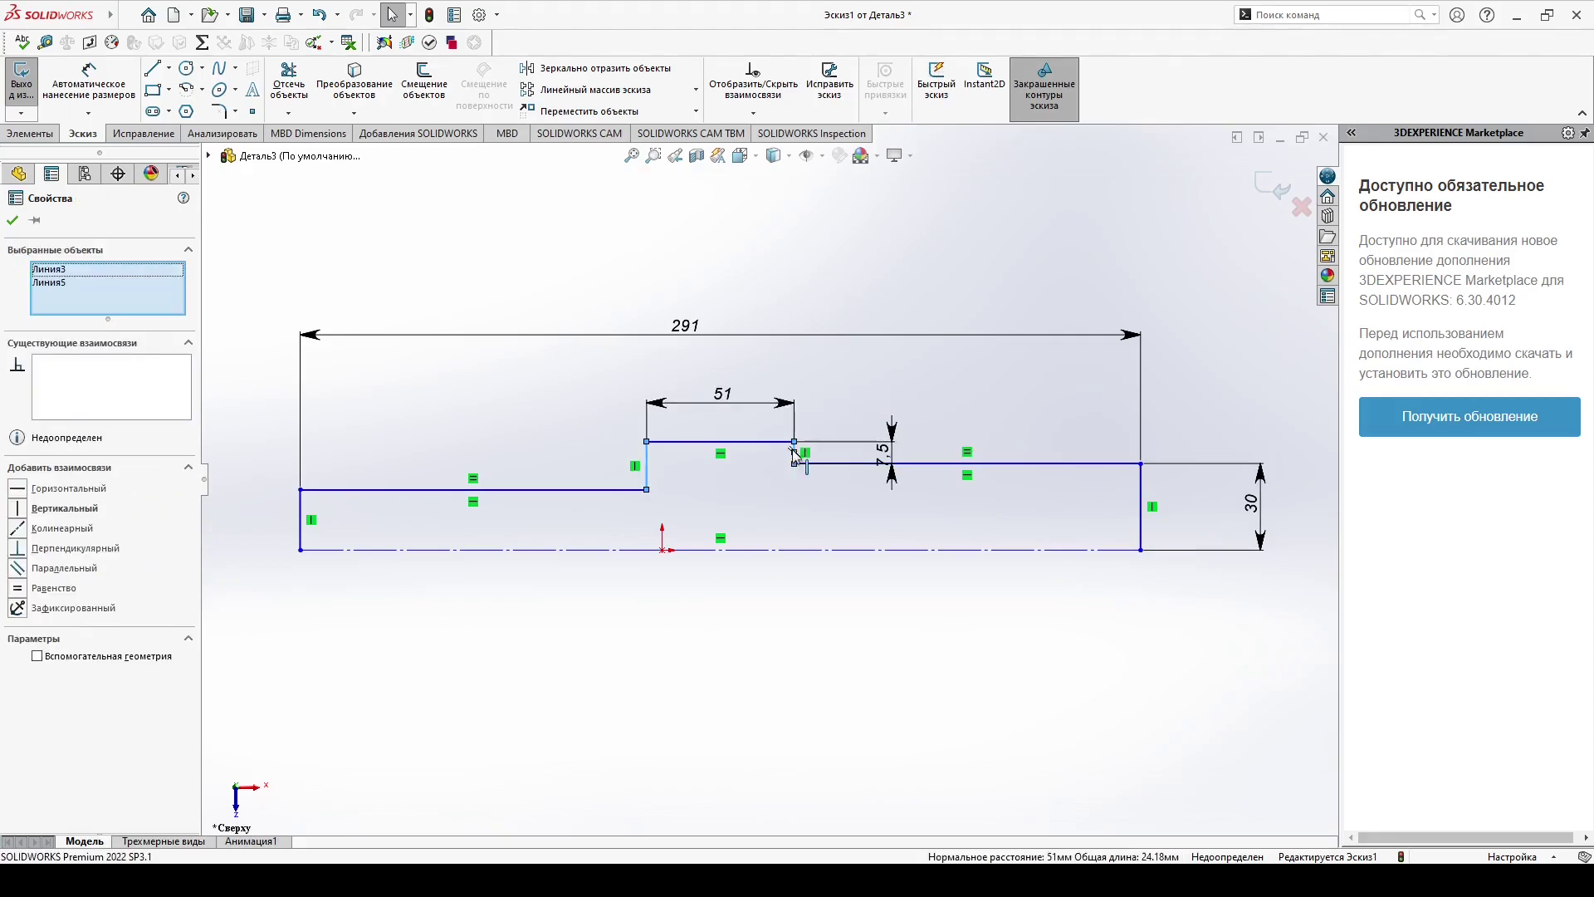
left_click(33, 587)
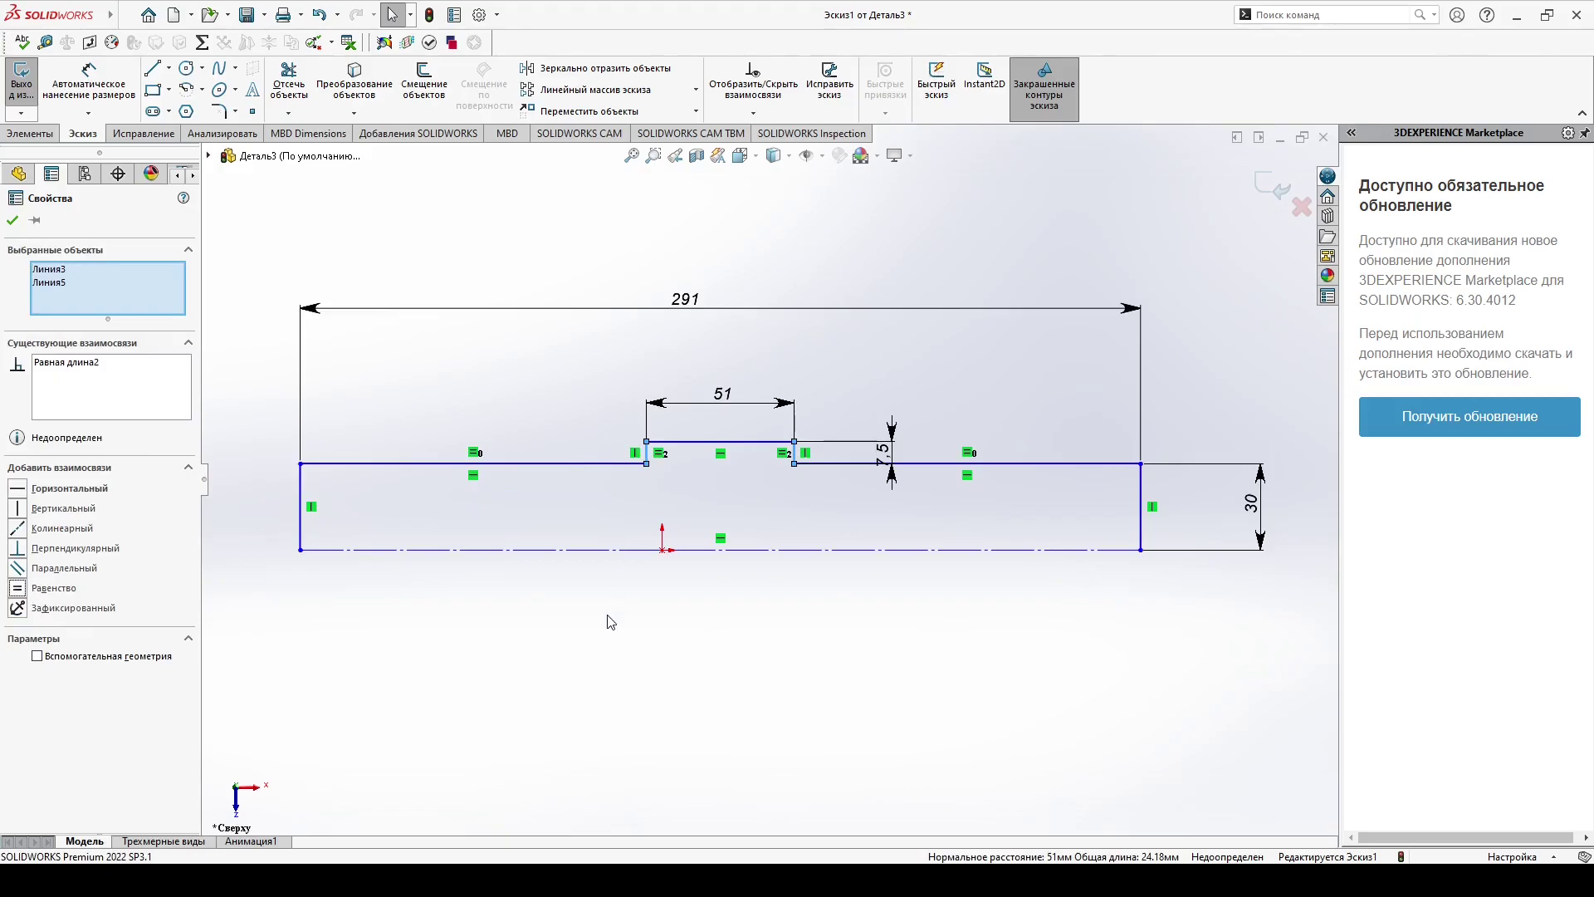
Step: Apply a midpoint relation between the construction base line and the origin to center the profile
key("f")
scroll(704, 680, "down", 1)
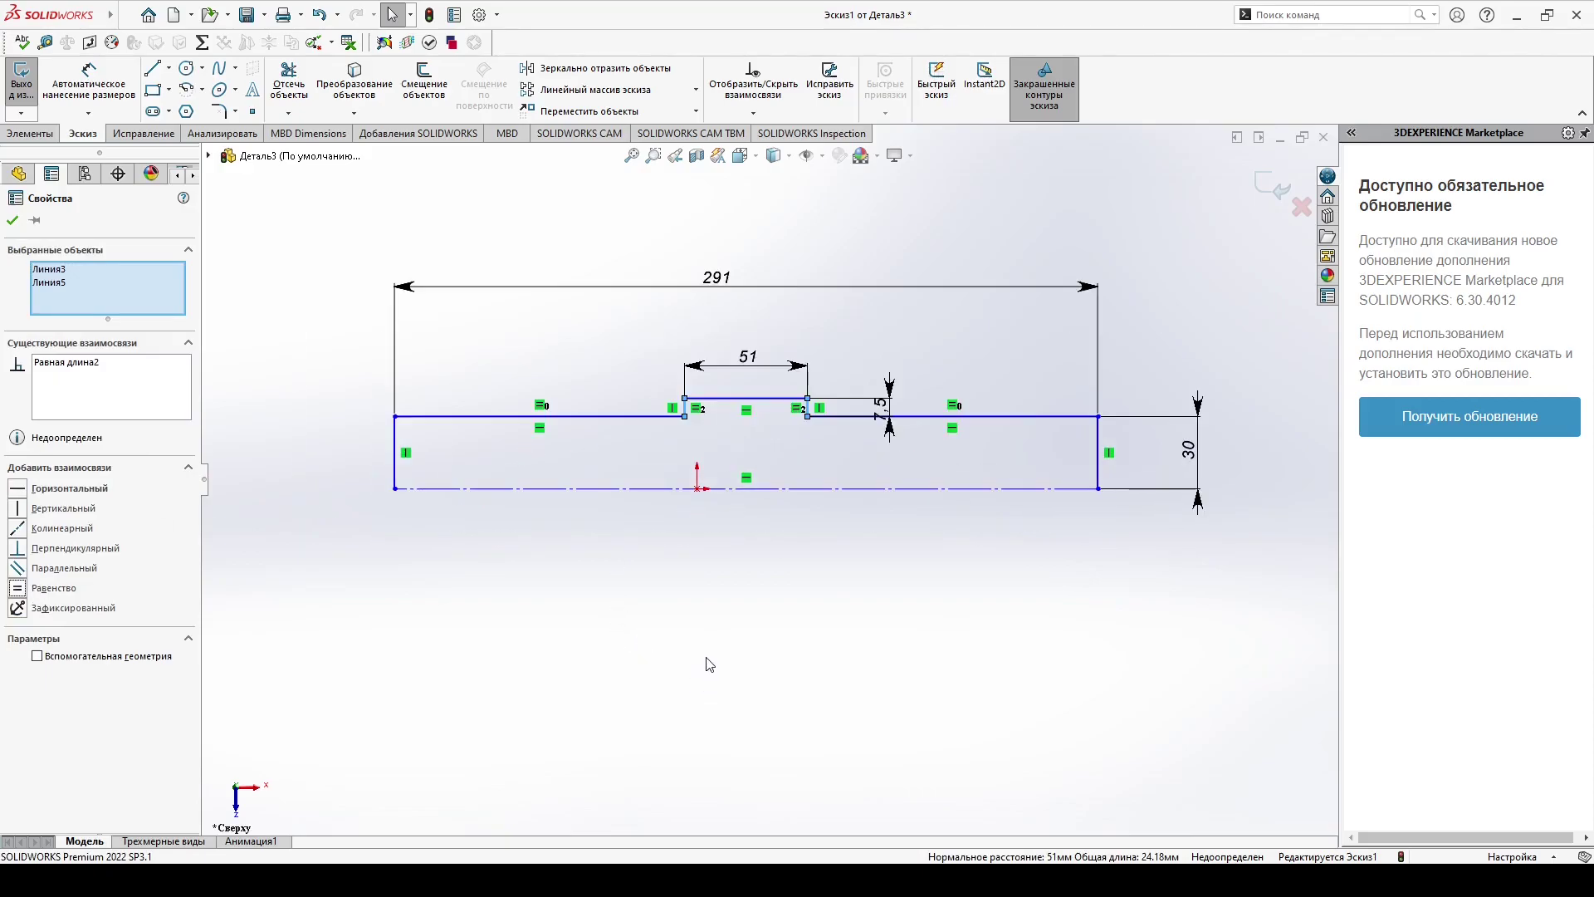
scroll(611, 533, "up", 3)
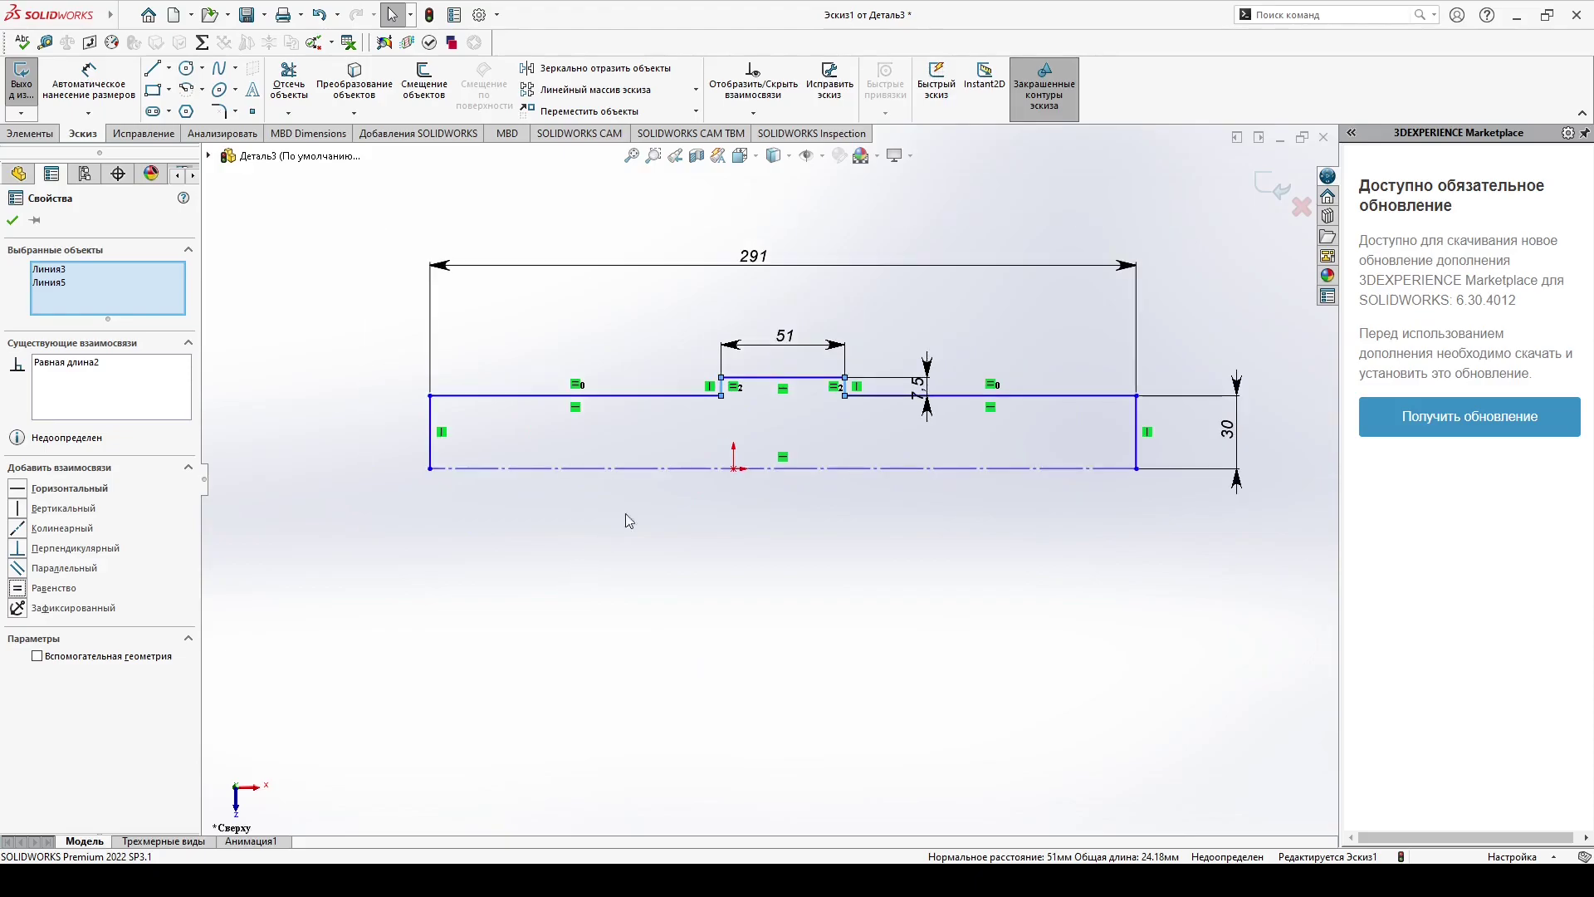
scroll(916, 337, "down", 3)
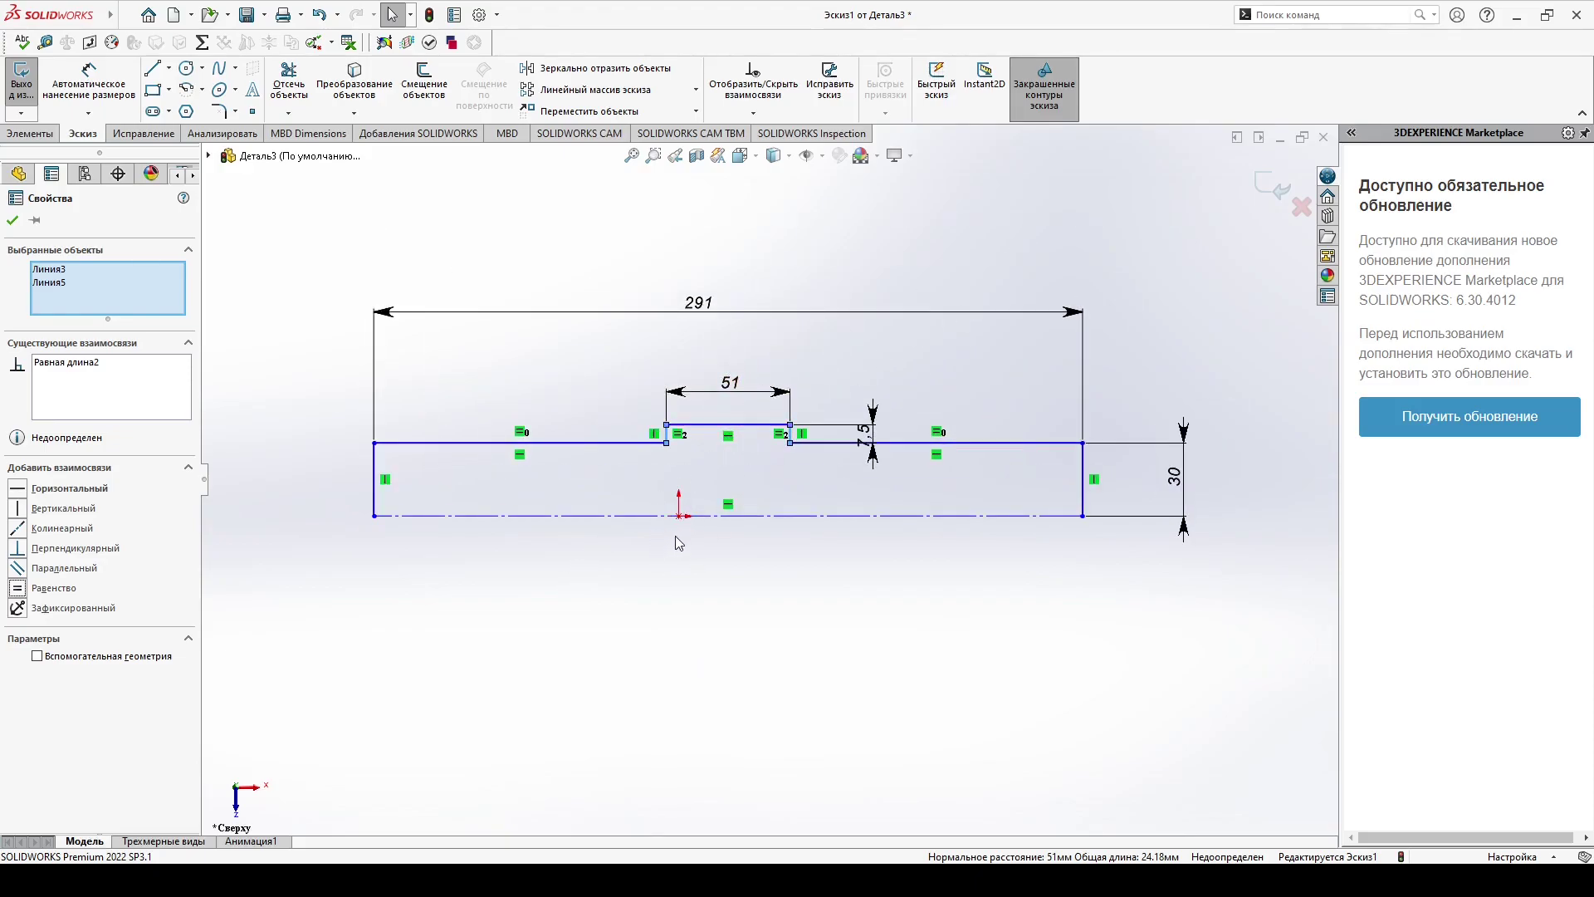
left_click(725, 516)
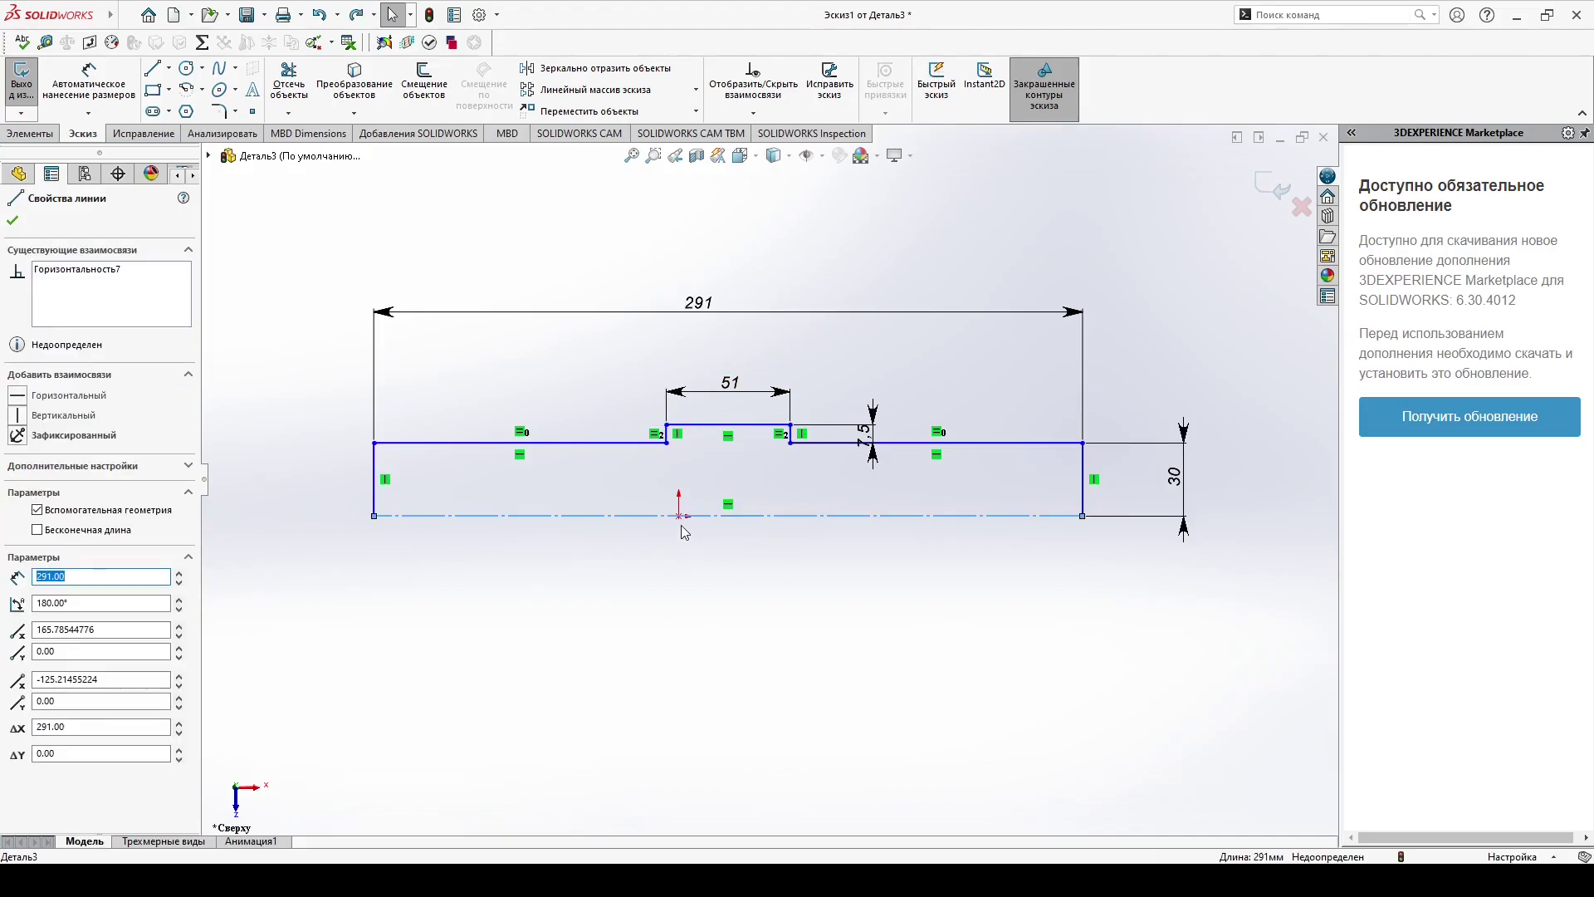
left_click(679, 516, "ctrl")
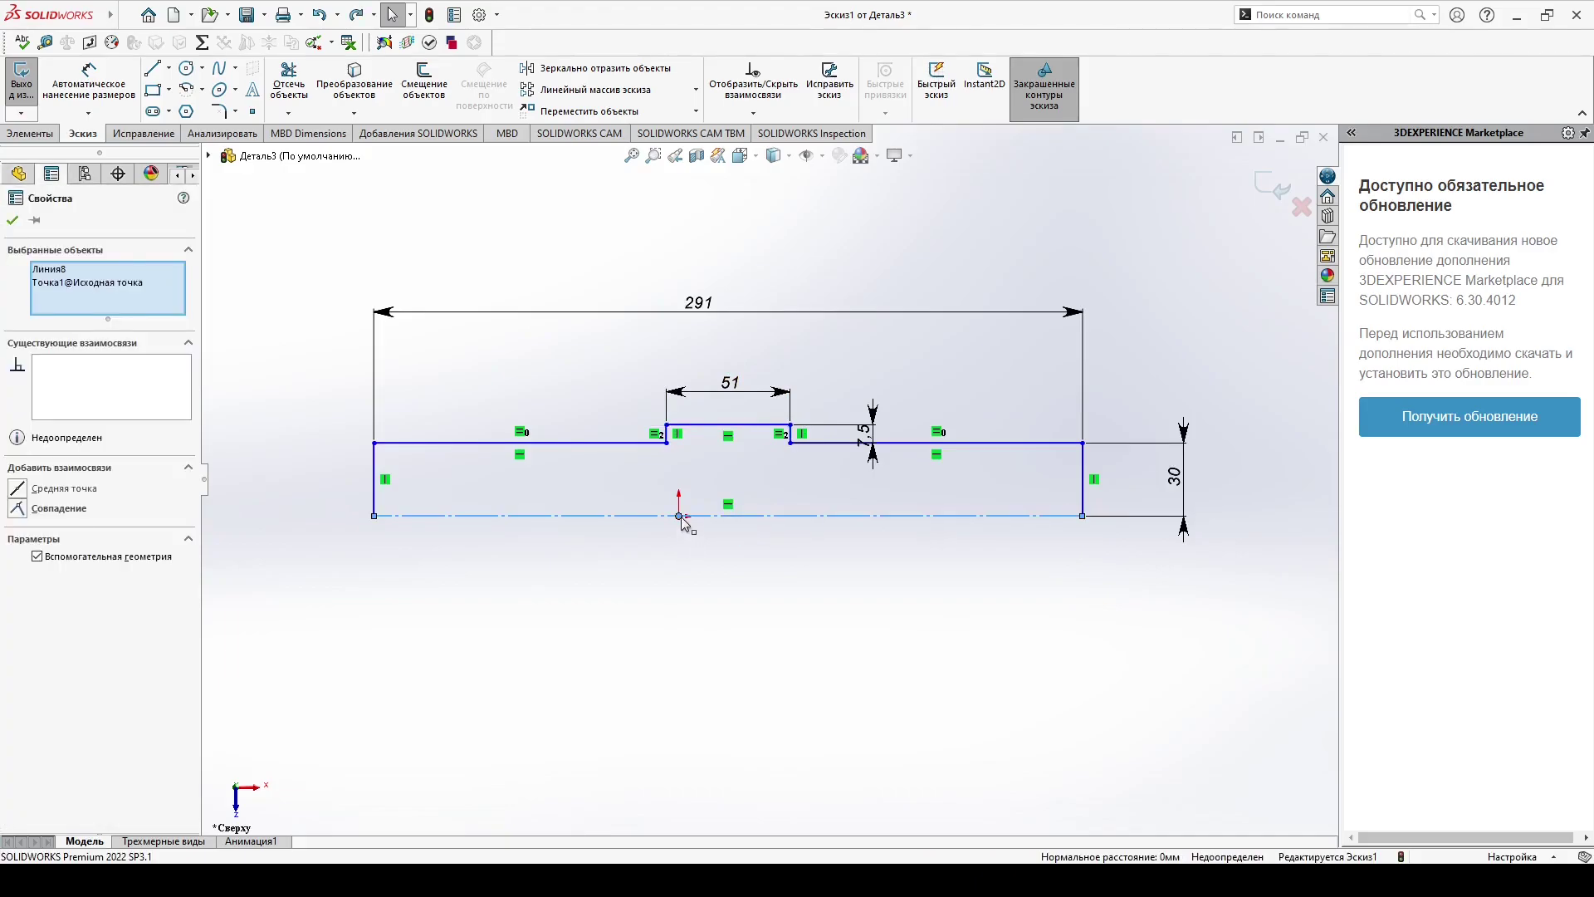
left_click(20, 495)
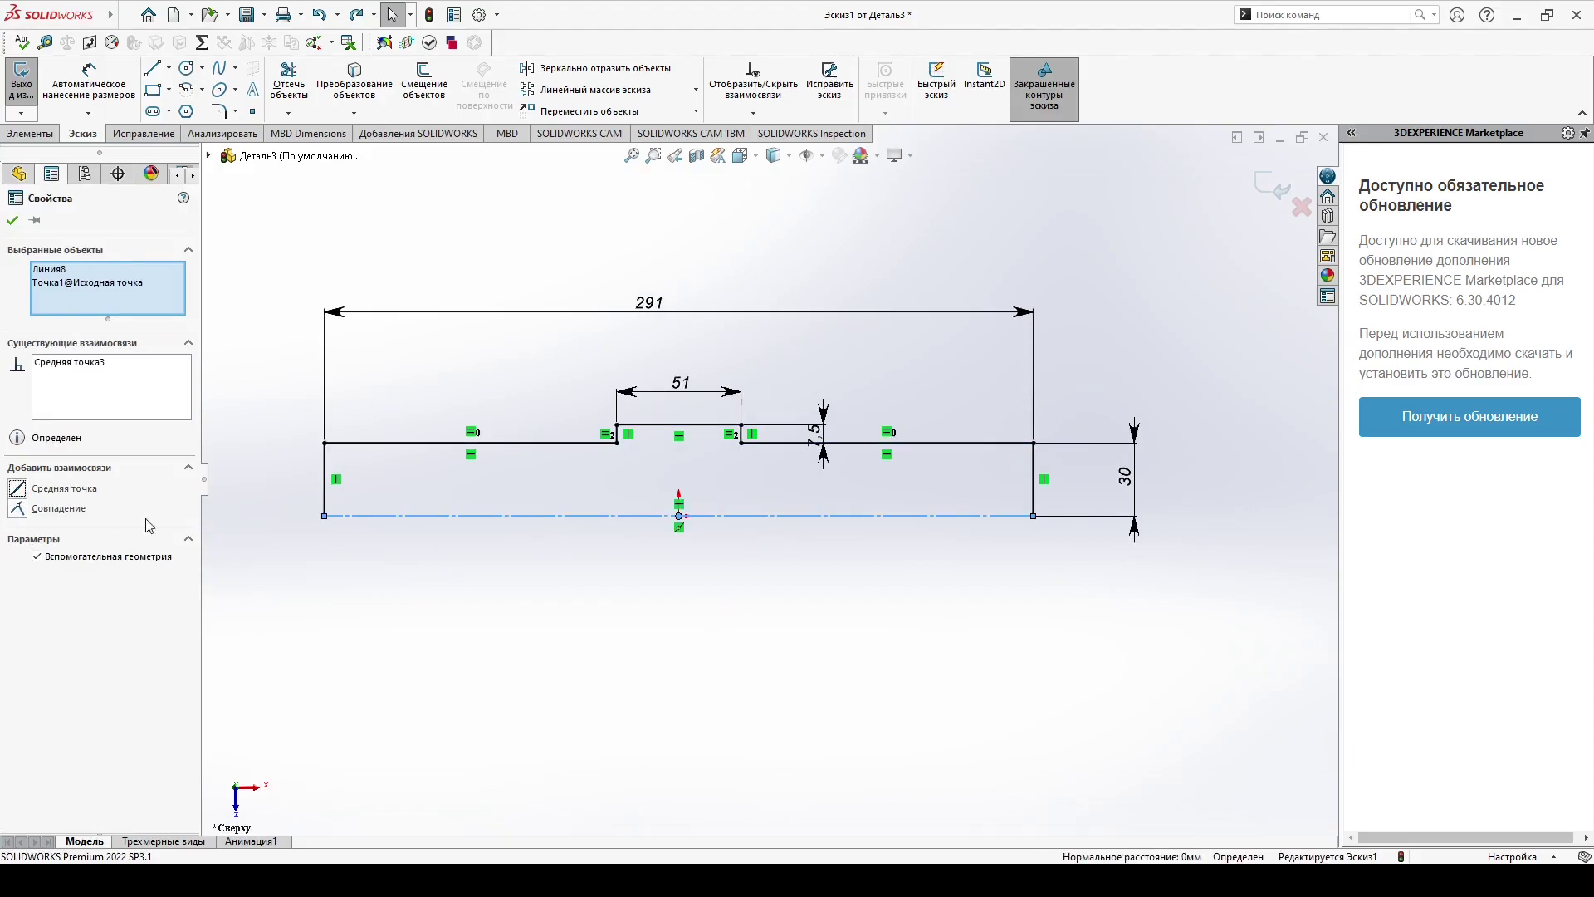
left_click(619, 614)
scroll(1094, 554, "down", 2)
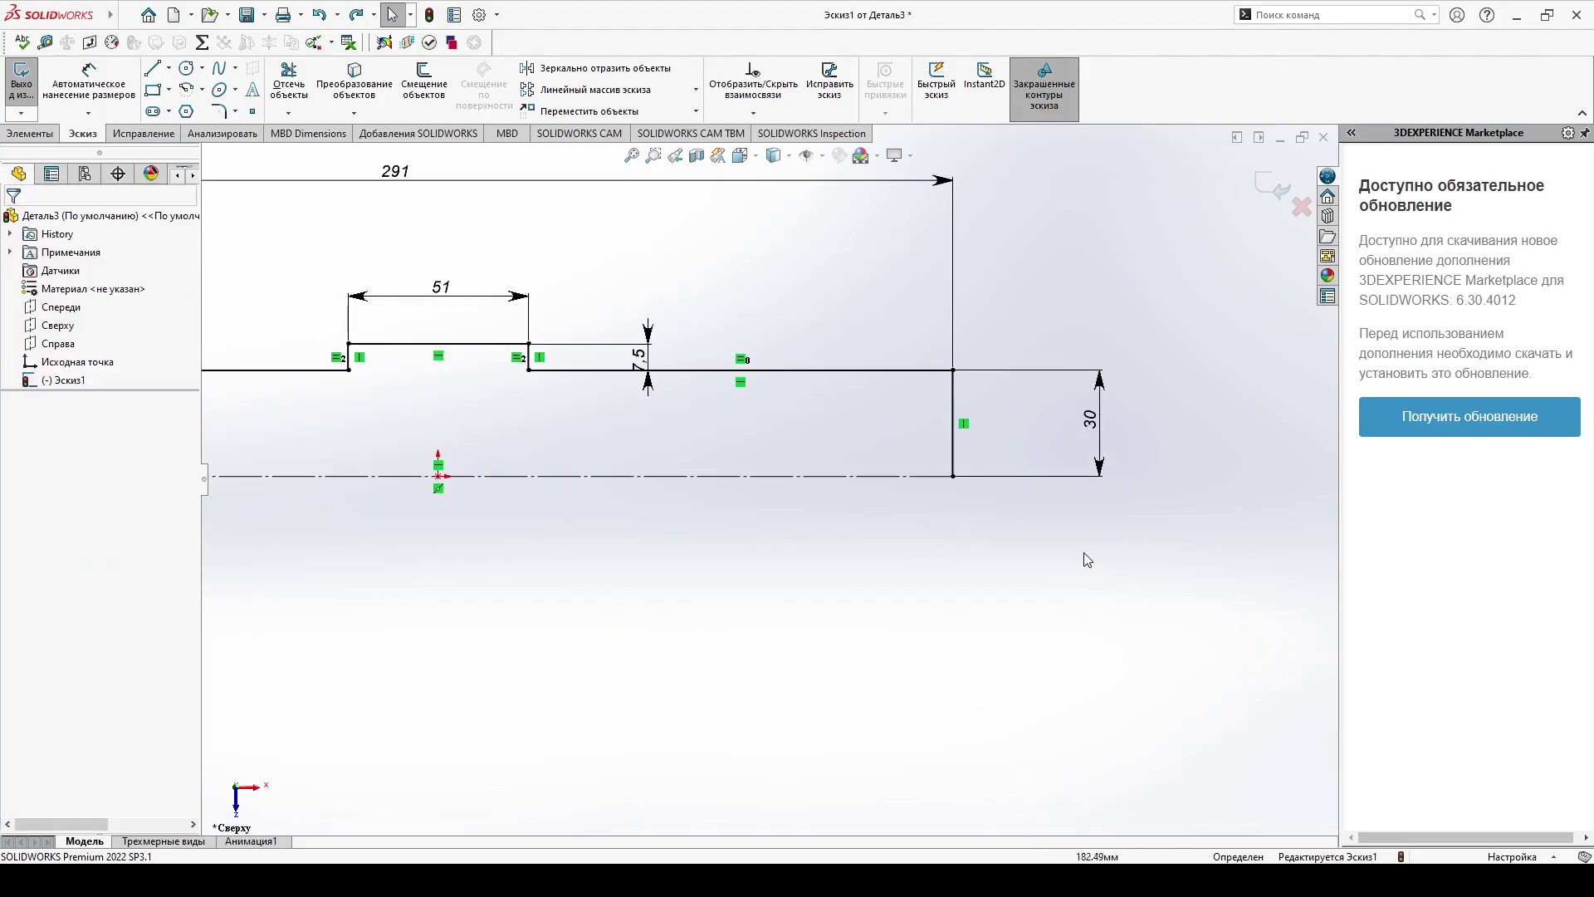
scroll(887, 498, "up", 5)
scroll(609, 367, "down", 5)
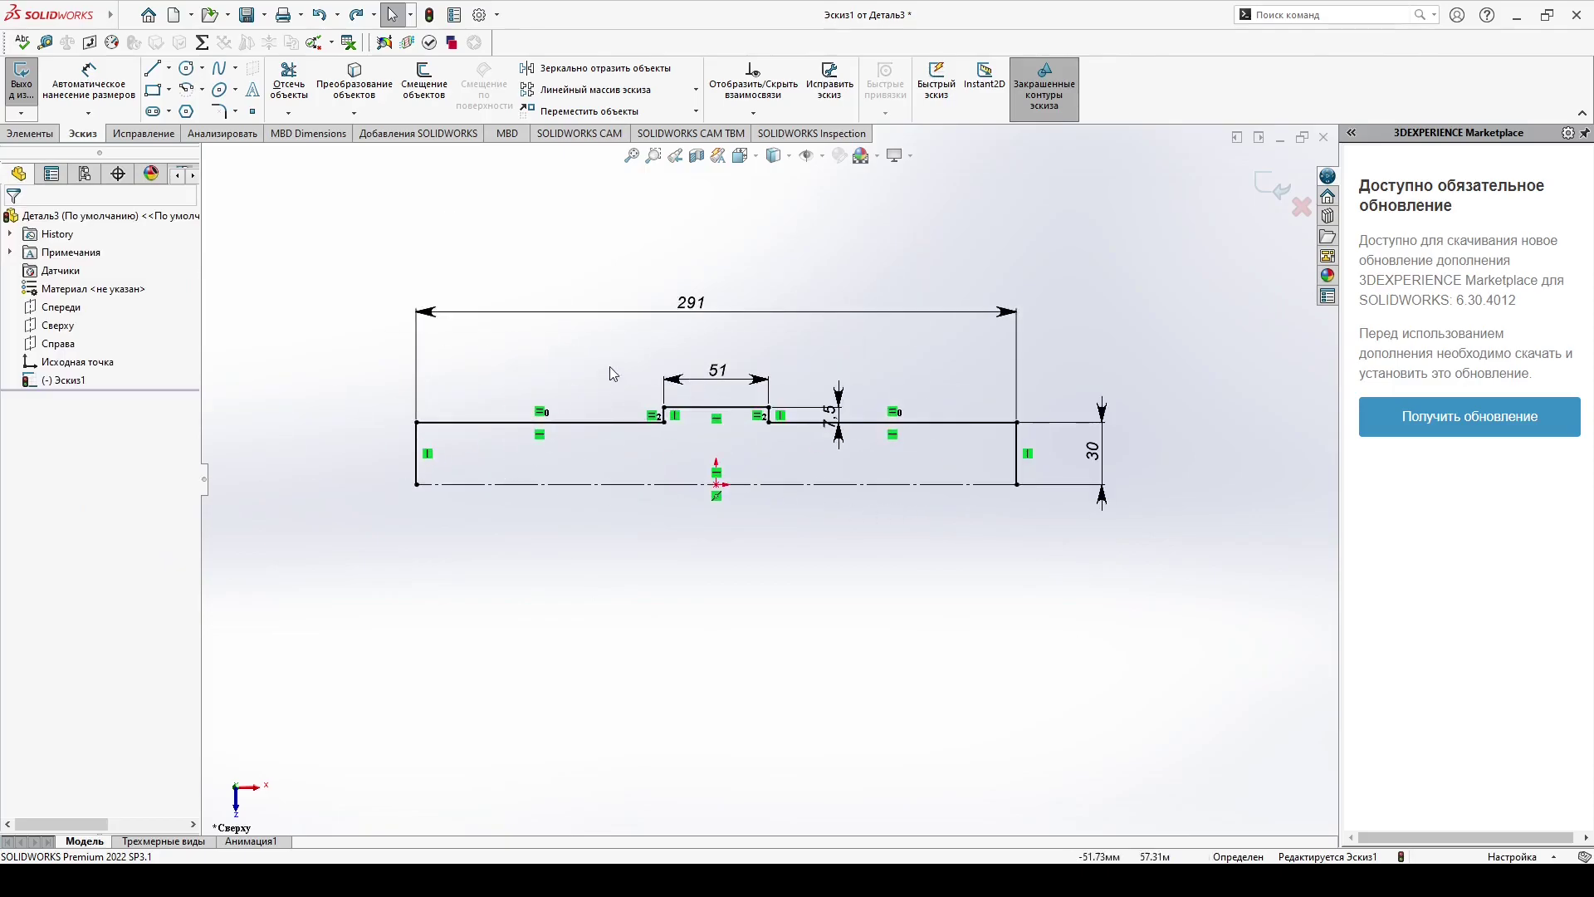
scroll(757, 421, "up", 2)
scroll(1002, 335, "down", 2)
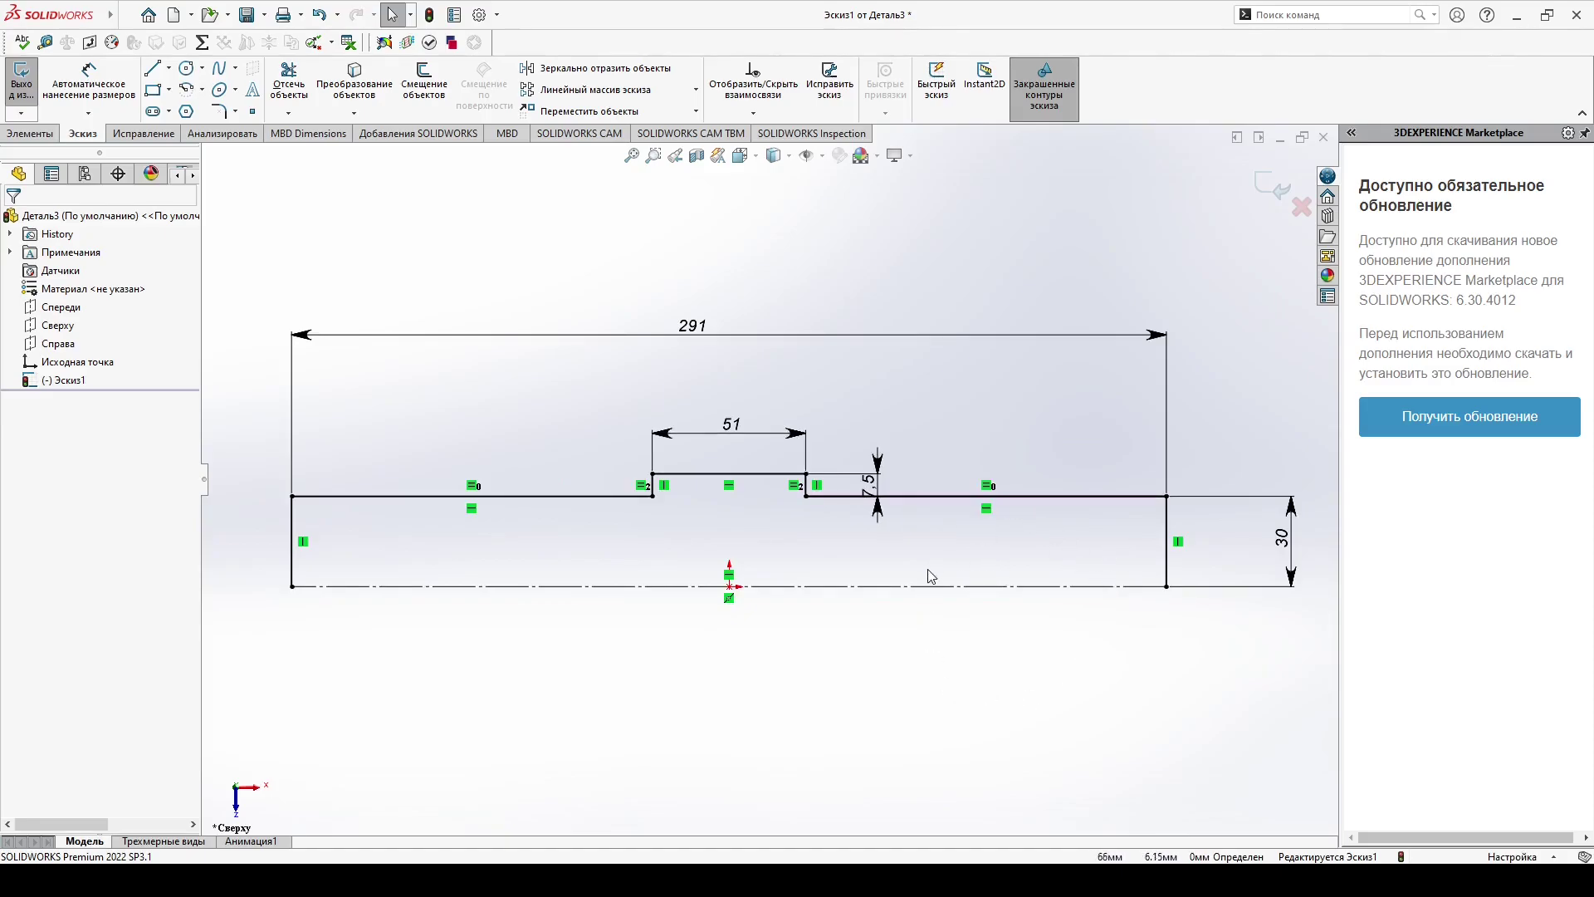
mouse_move(922, 705)
middle_mouse_down()
mouse_move(954, 534)
mouse_move(889, 346)
mouse_move(830, 469)
mouse_move(845, 600)
middle_mouse_up()
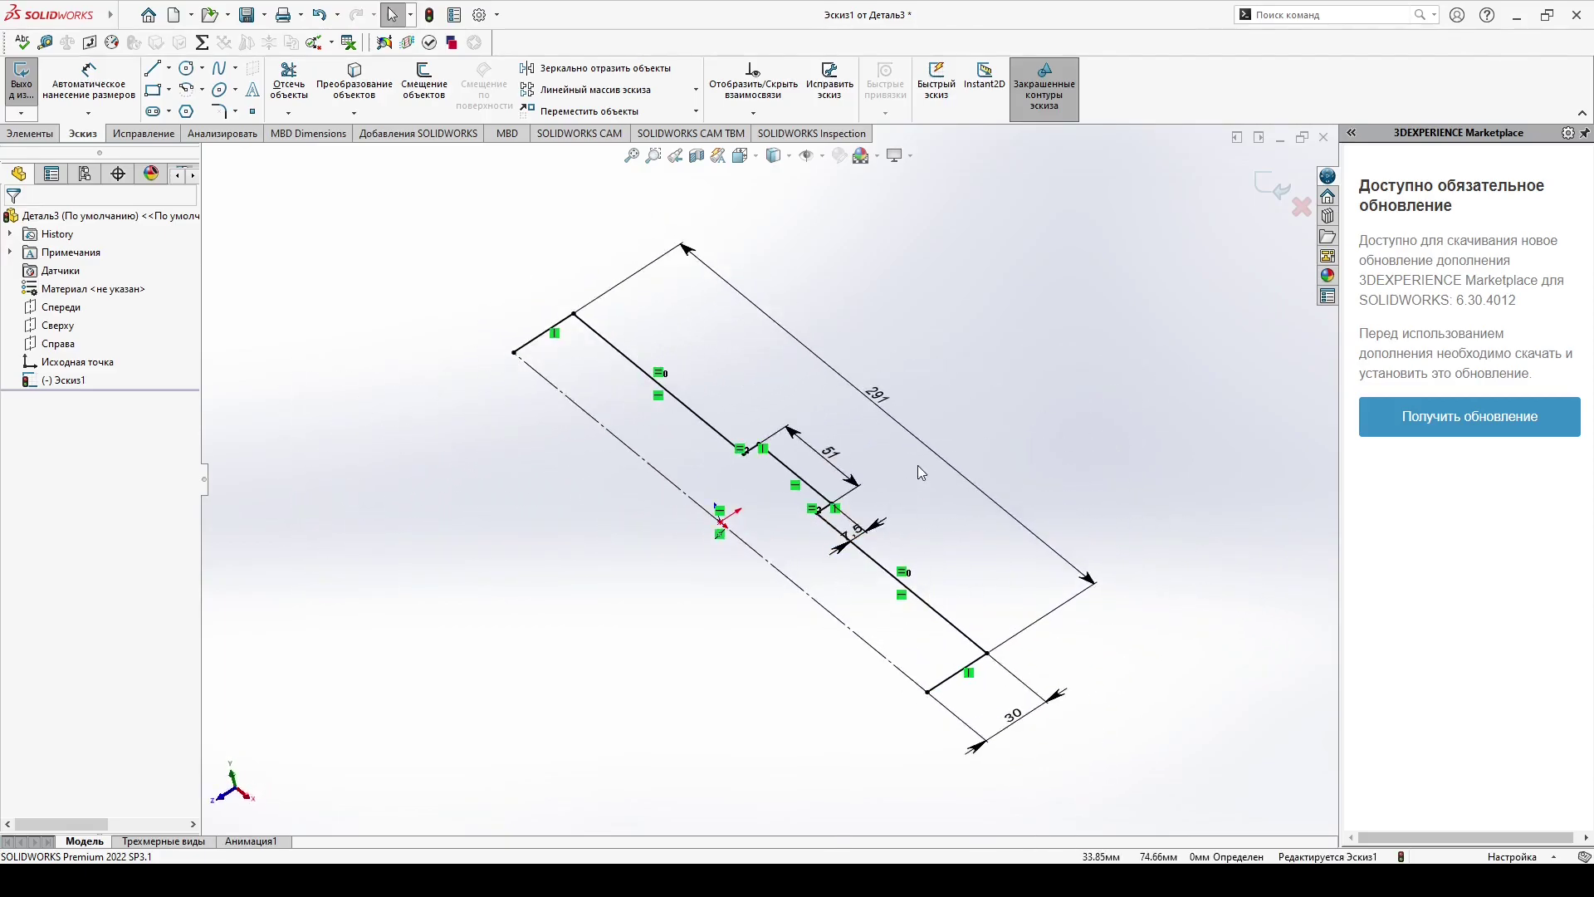
Step: Revolve the stepped profile 180° around the construction base line, letting the open sketch close automatically
scroll(767, 479, "up", 2)
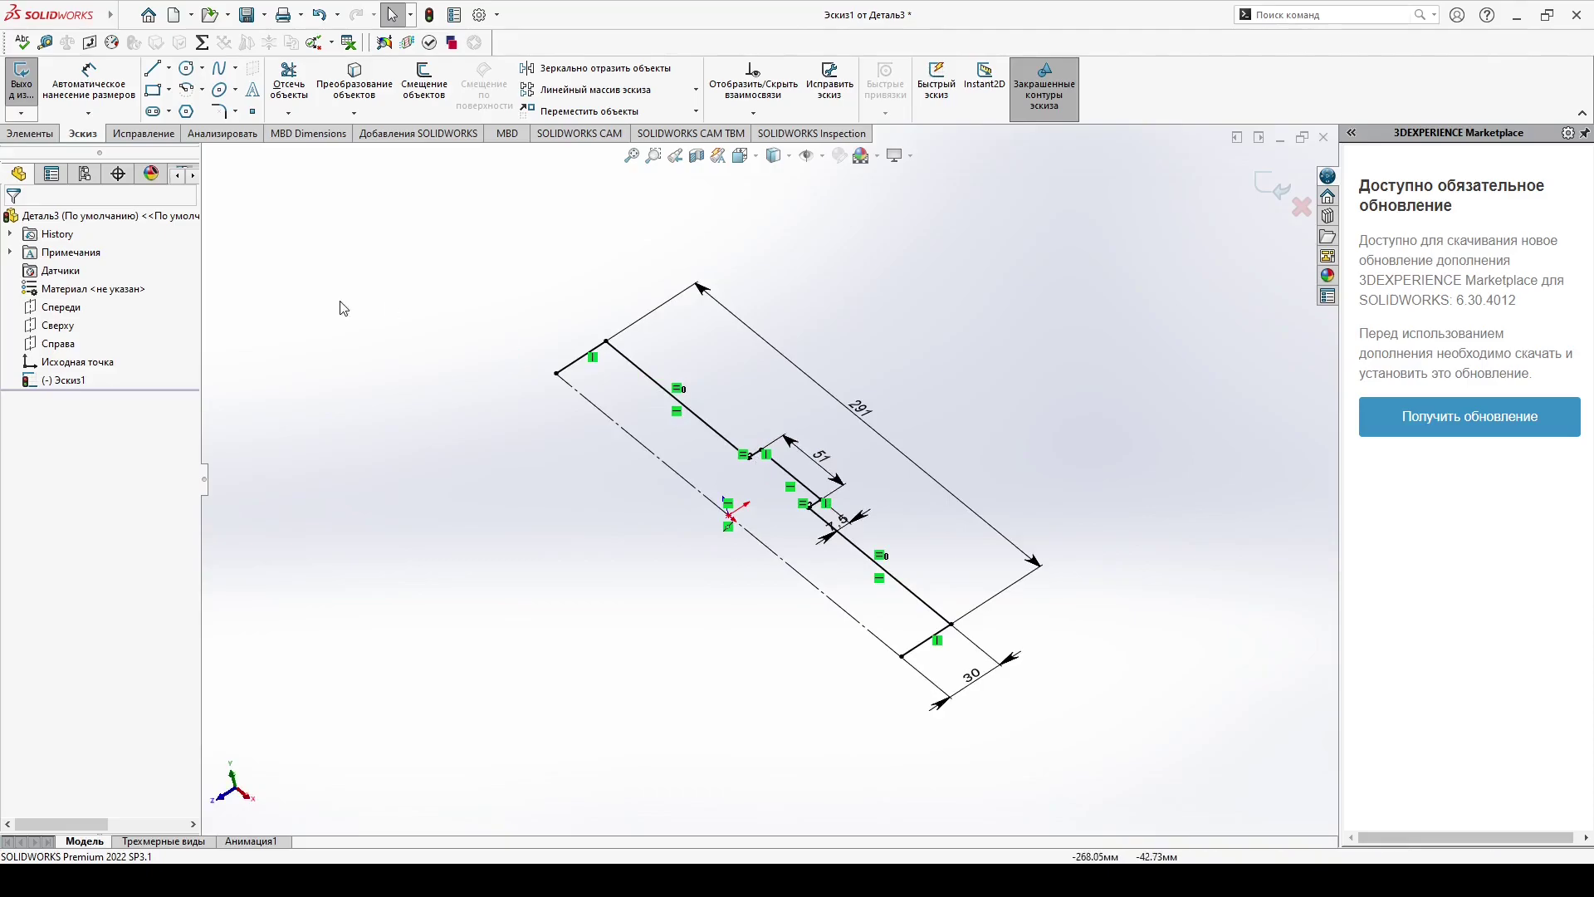
left_click(31, 133)
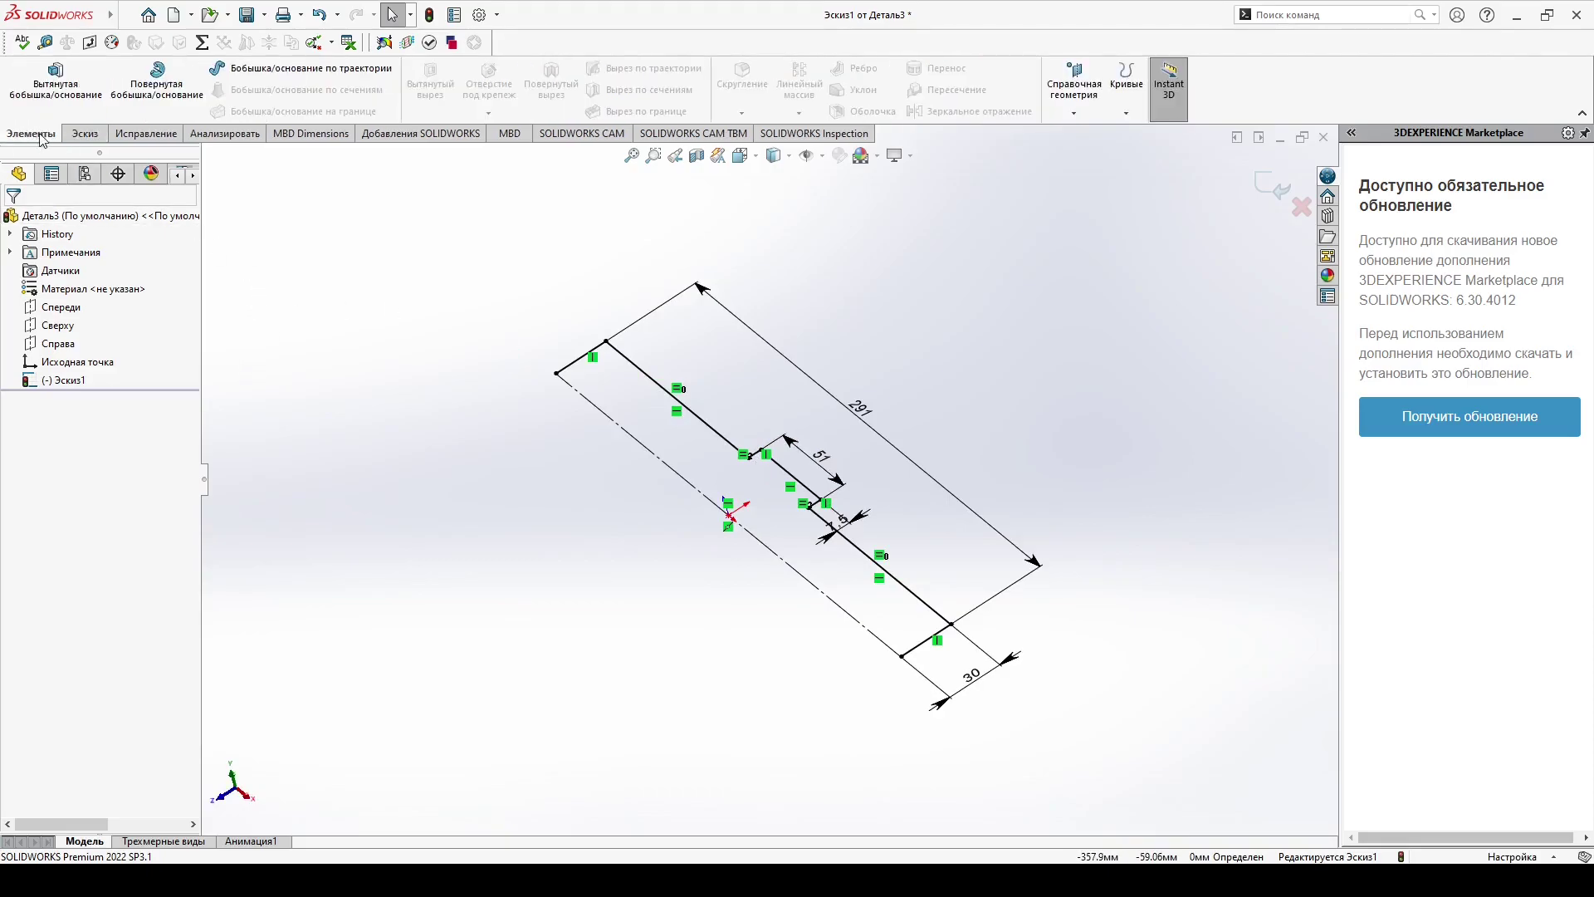
left_click(176, 96)
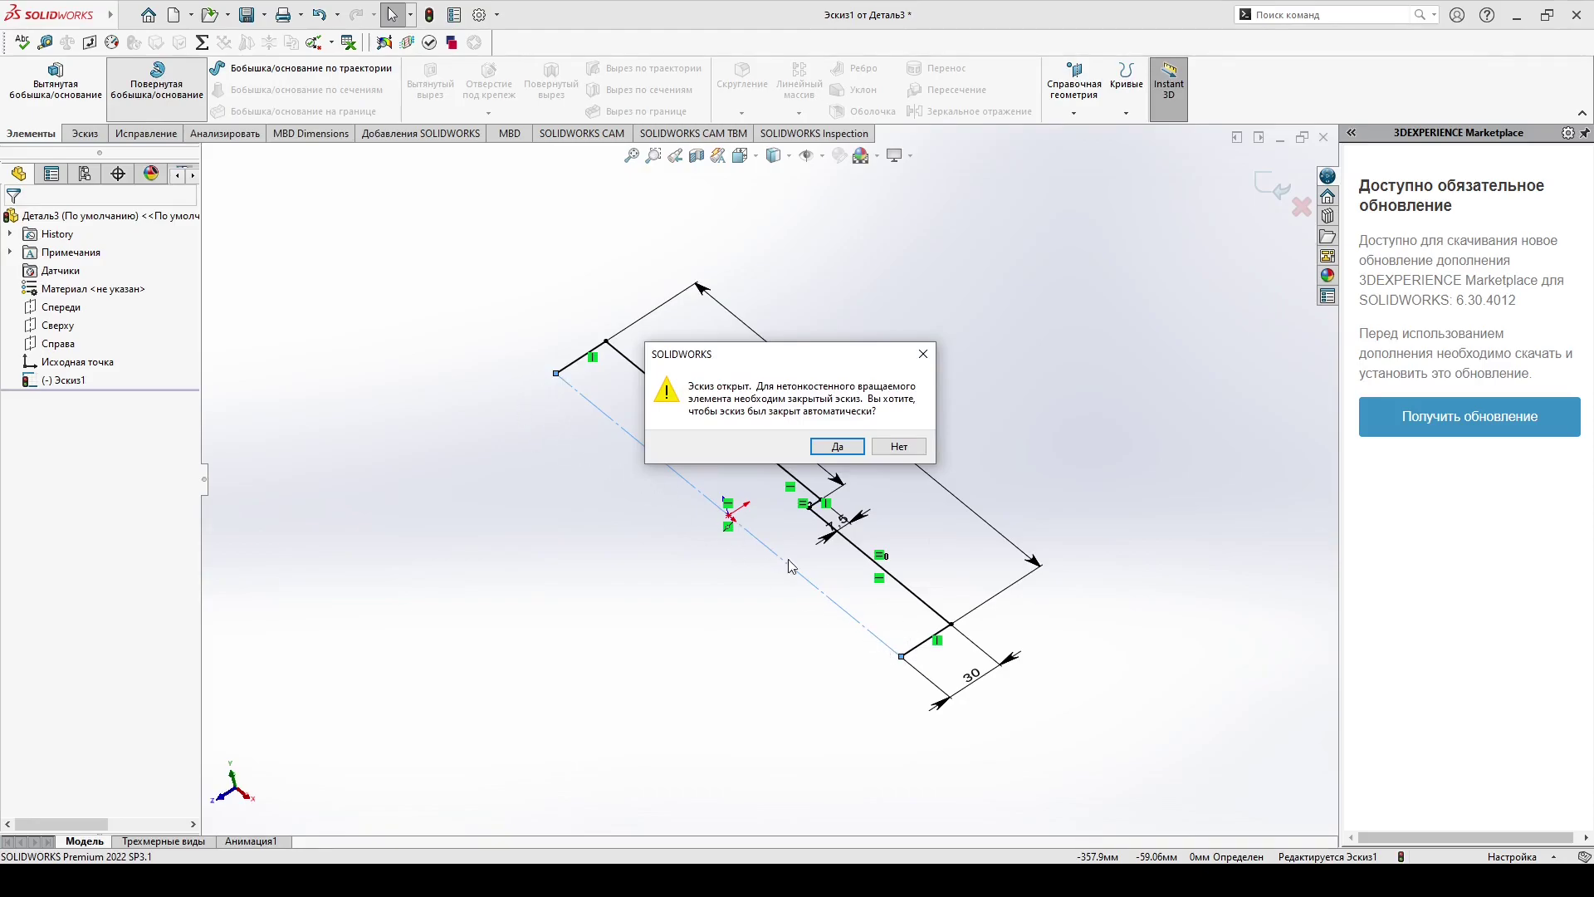
left_click(831, 448)
mouse_move(812, 560)
middle_mouse_down()
mouse_move(1047, 455)
mouse_move(814, 588)
mouse_move(775, 558)
middle_mouse_up()
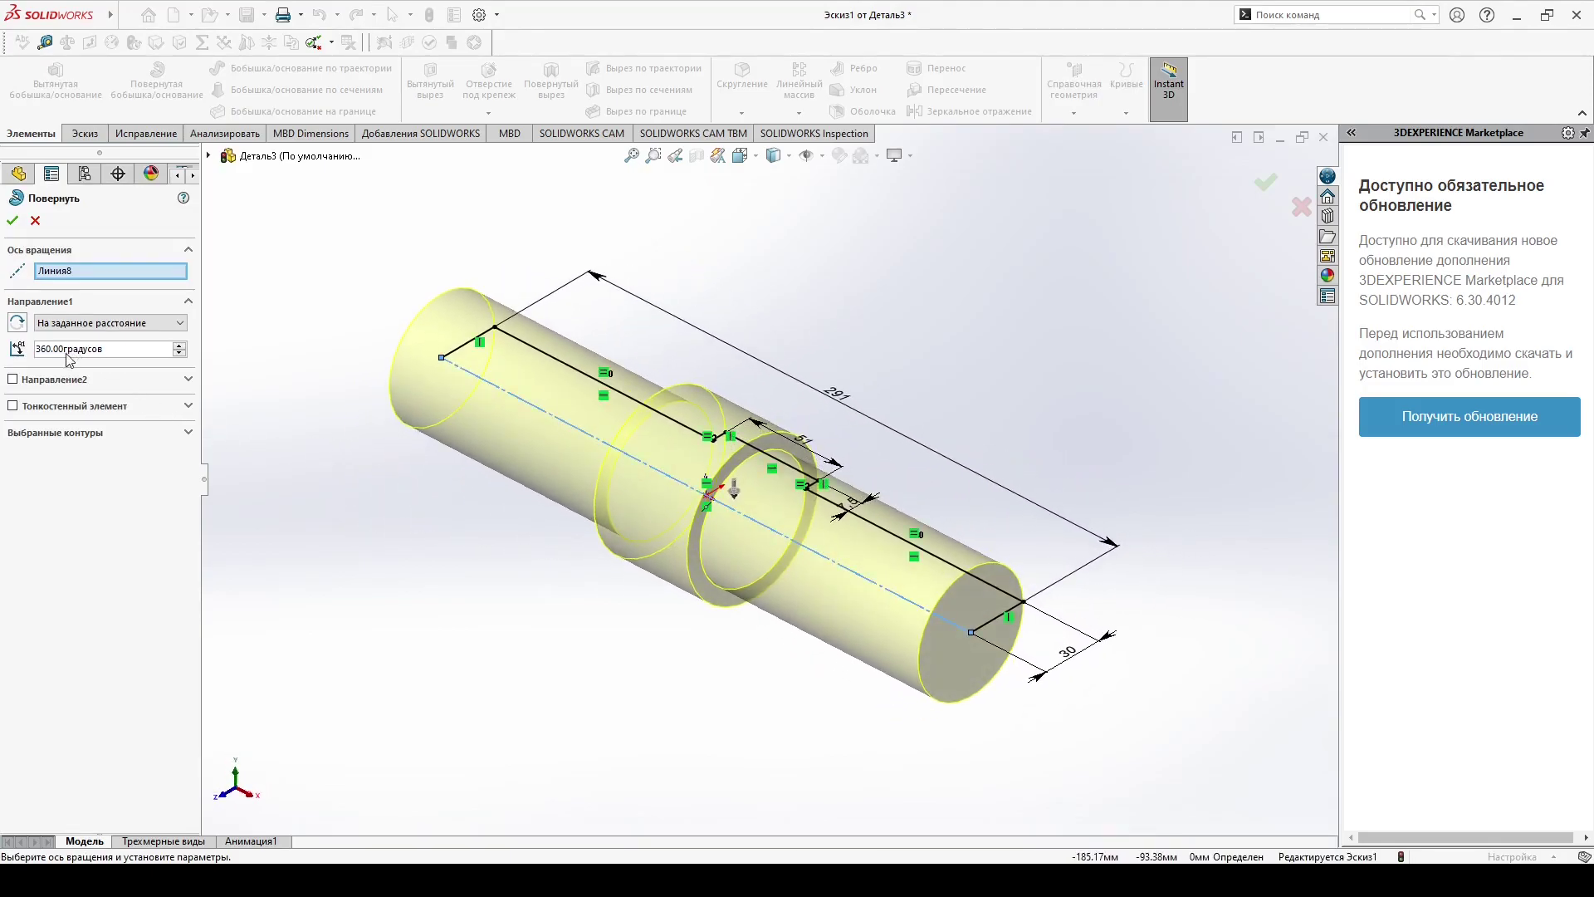
left_click_drag(104, 349, 35, 349)
type("180")
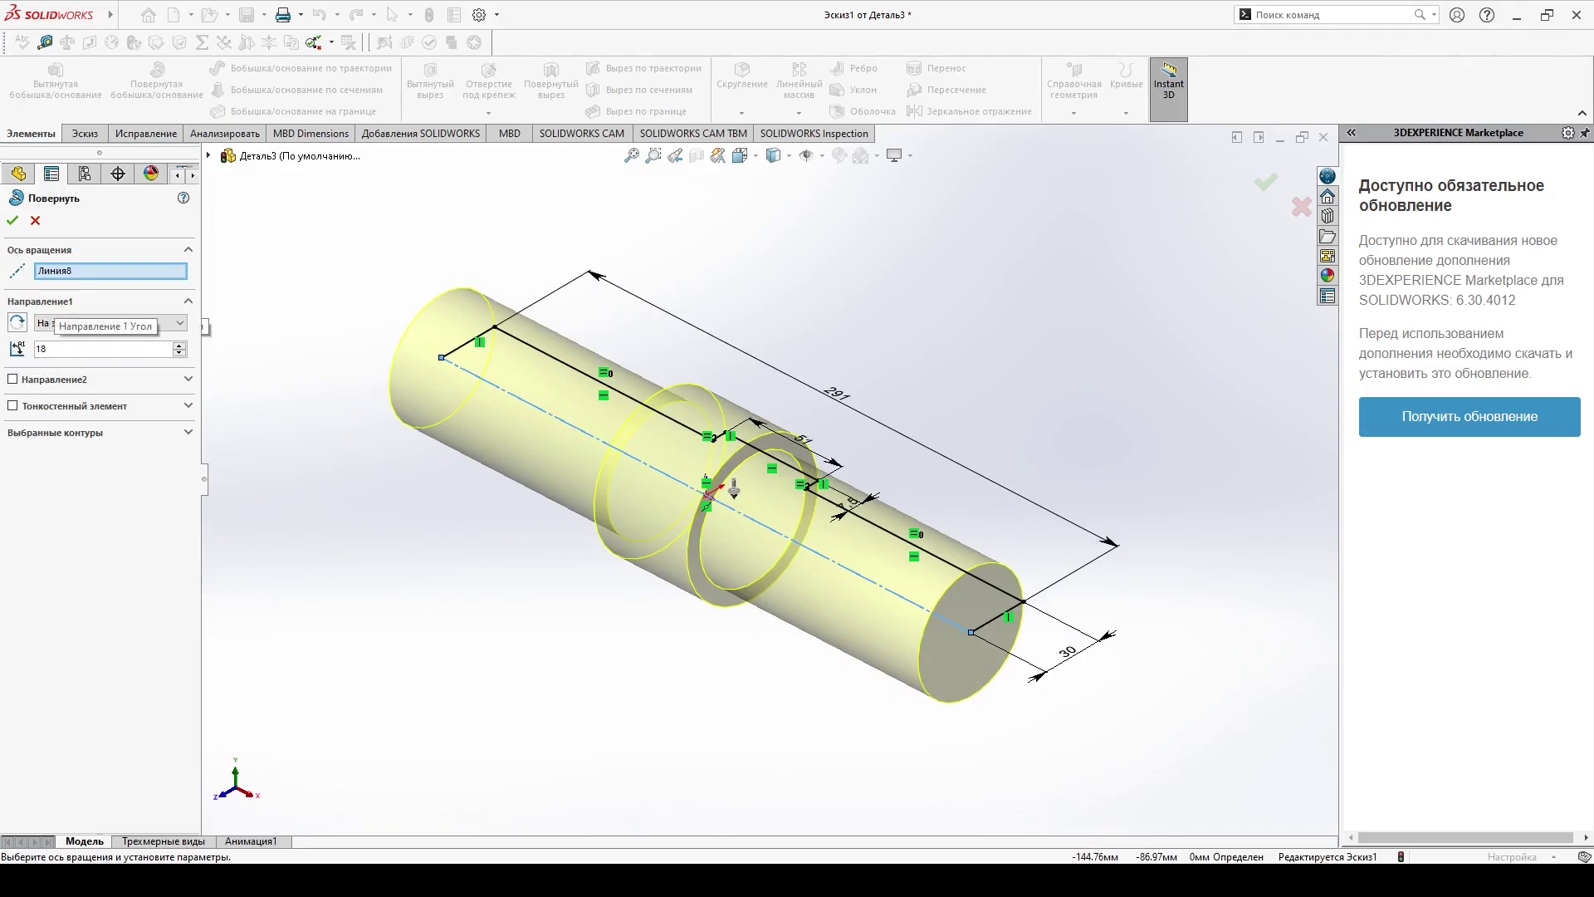
key("Return")
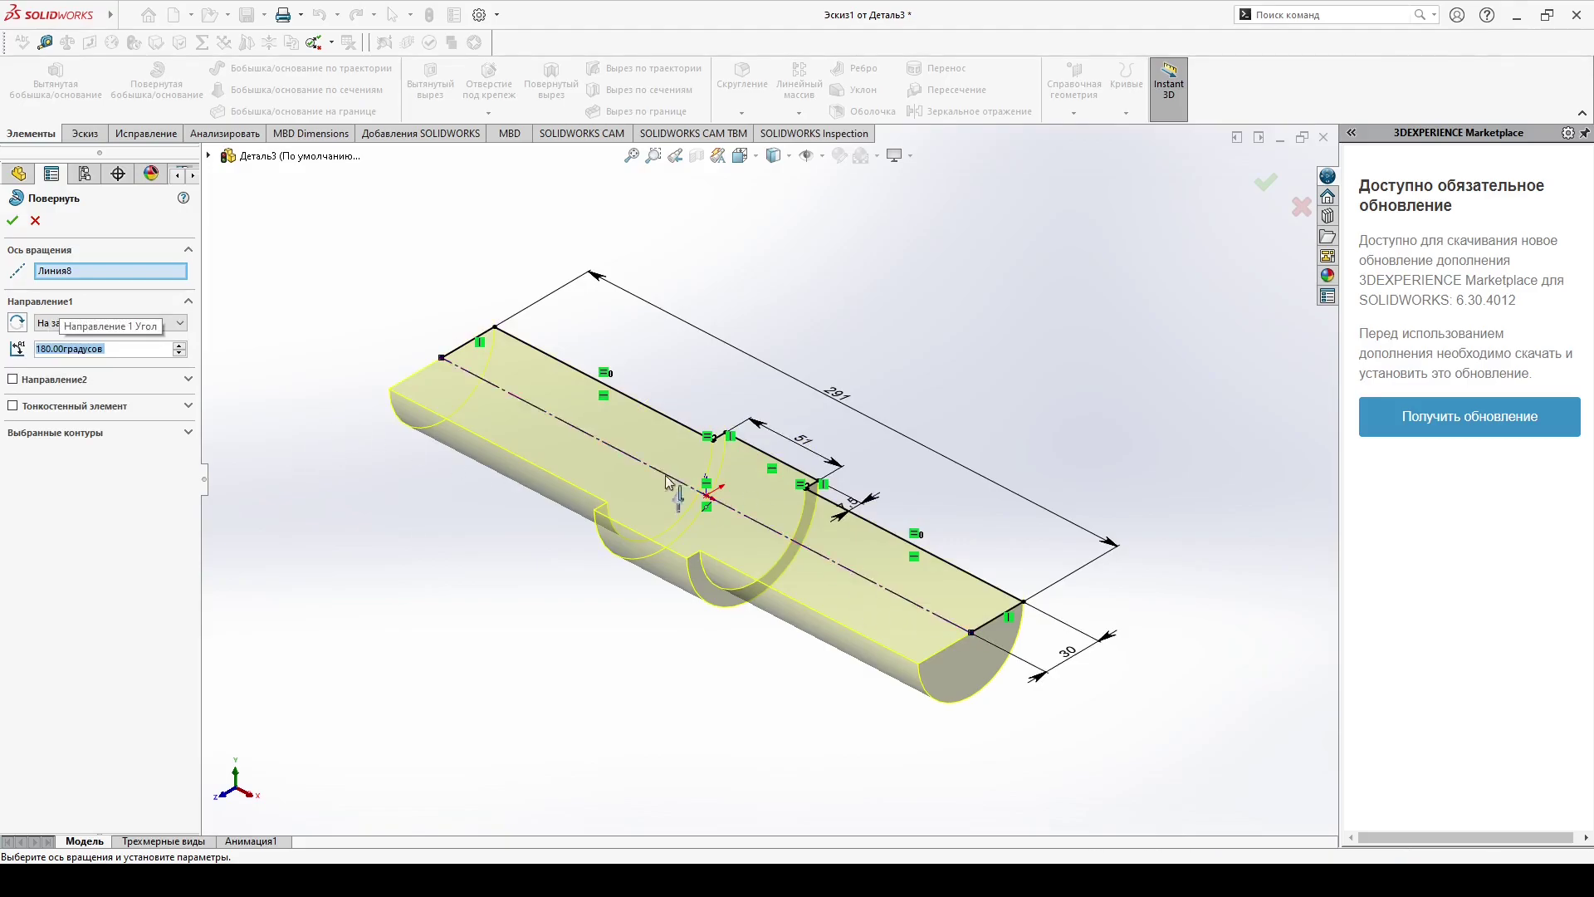
left_click(13, 221)
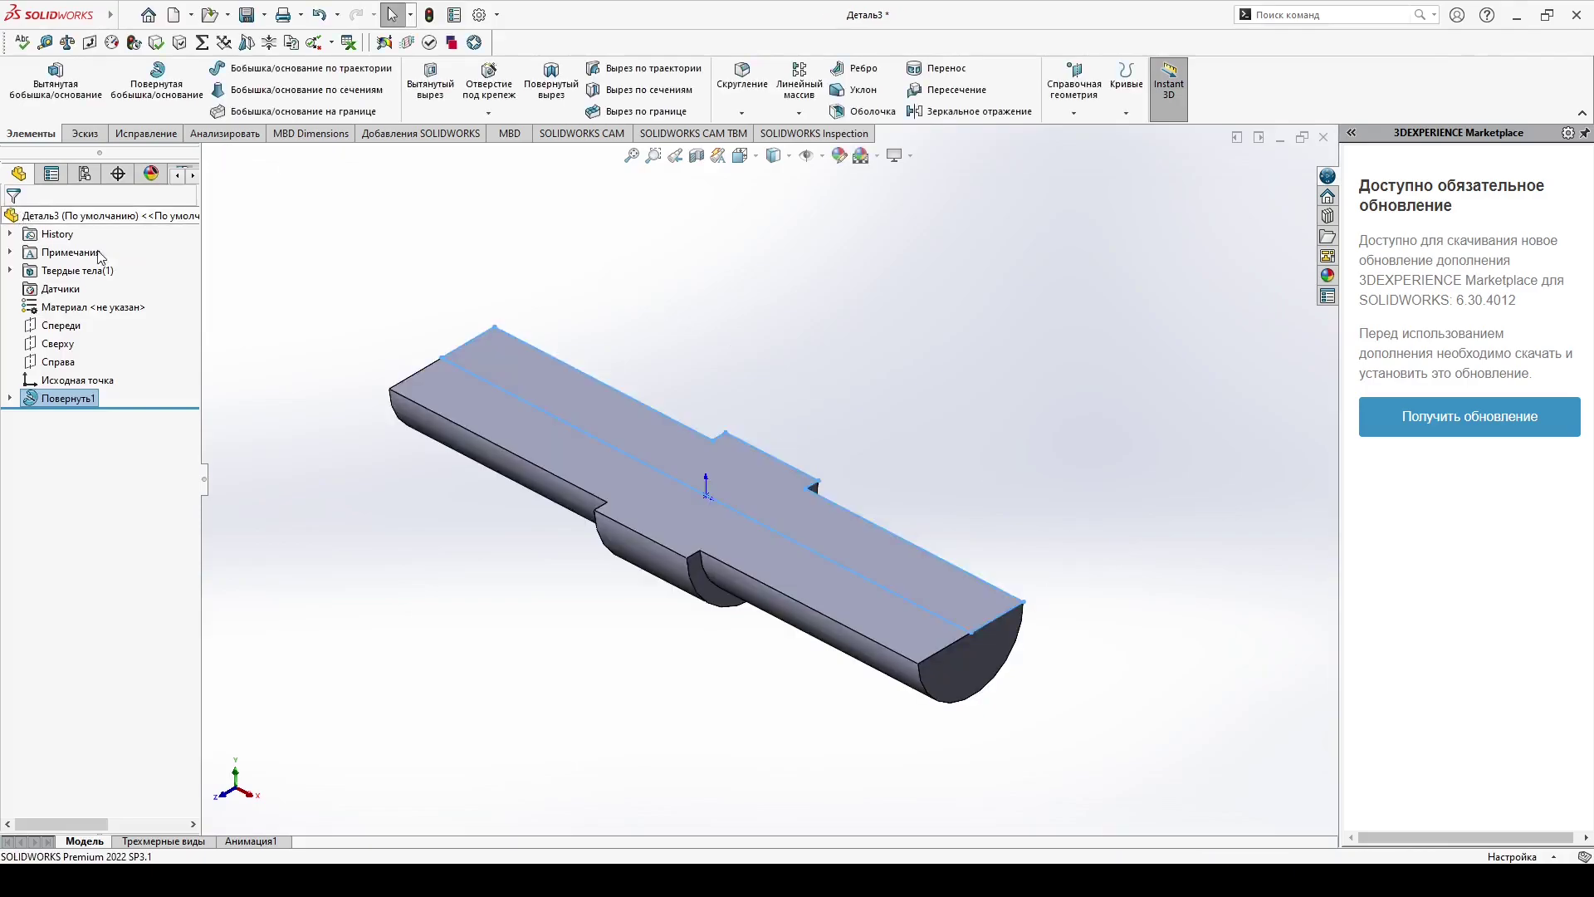
mouse_move(500, 652)
middle_mouse_down()
mouse_move(501, 393)
mouse_move(452, 506)
mouse_move(487, 559)
mouse_move(593, 584)
mouse_move(503, 596)
mouse_move(473, 623)
mouse_move(493, 664)
middle_mouse_up()
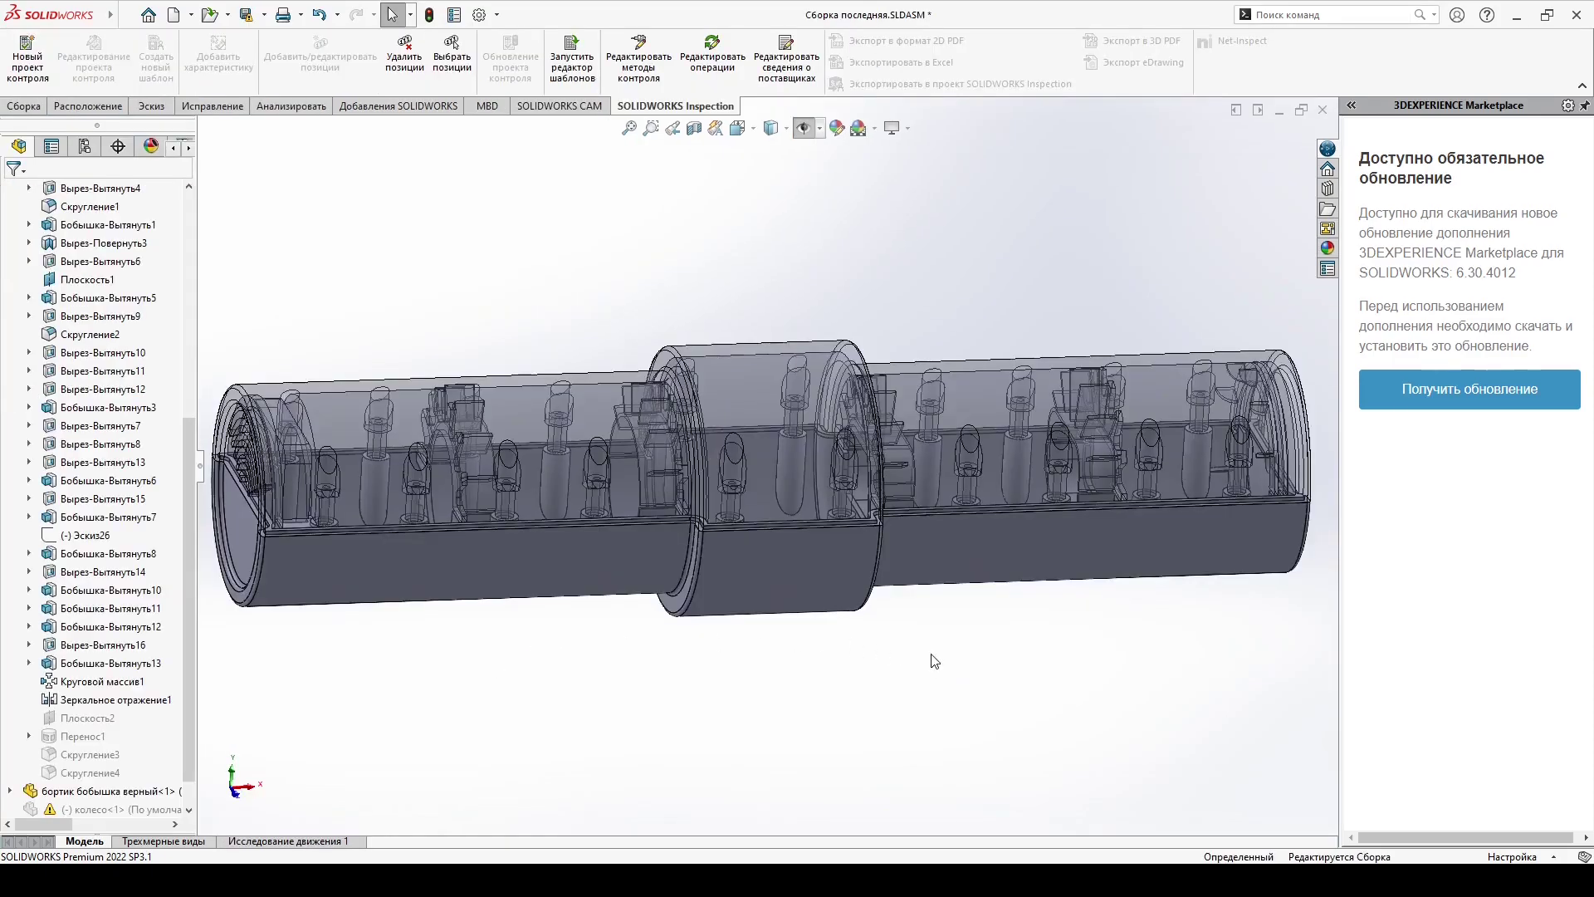
Step: Examine both open ends and the interior of the housing in the assembly Сборка последняя, and return to the part Деталь3
middle_click_drag(935, 660, 1177, 609)
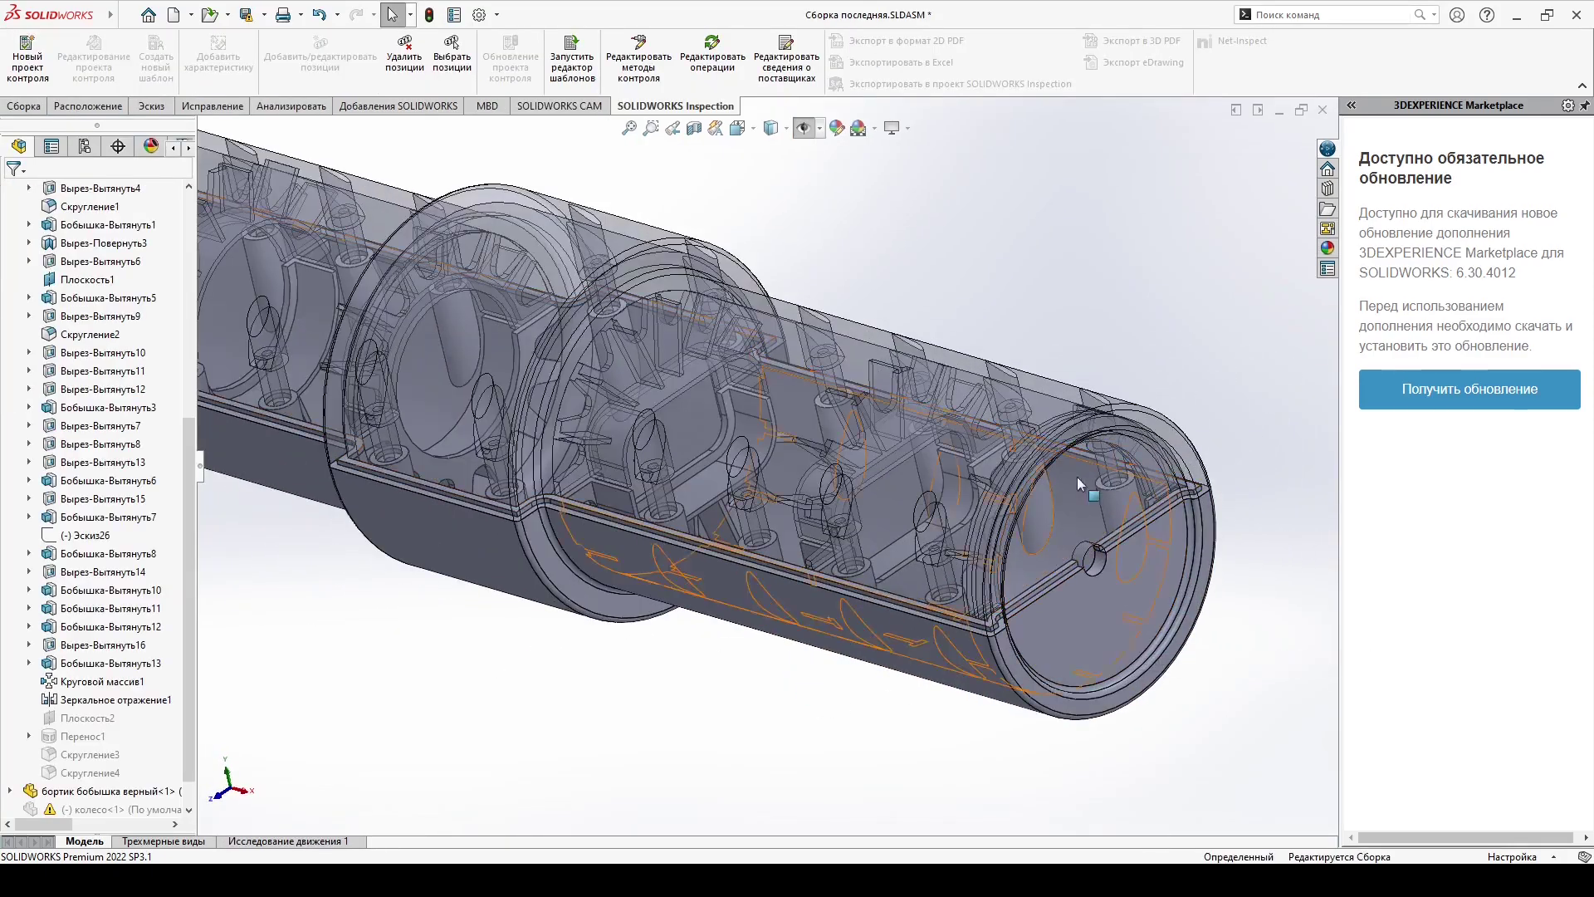
scroll(1096, 669, "down", 2)
scroll(1126, 677, "down", 3)
middle_click_drag(559, 570, 515, 678)
scroll(355, 529, "up", 4)
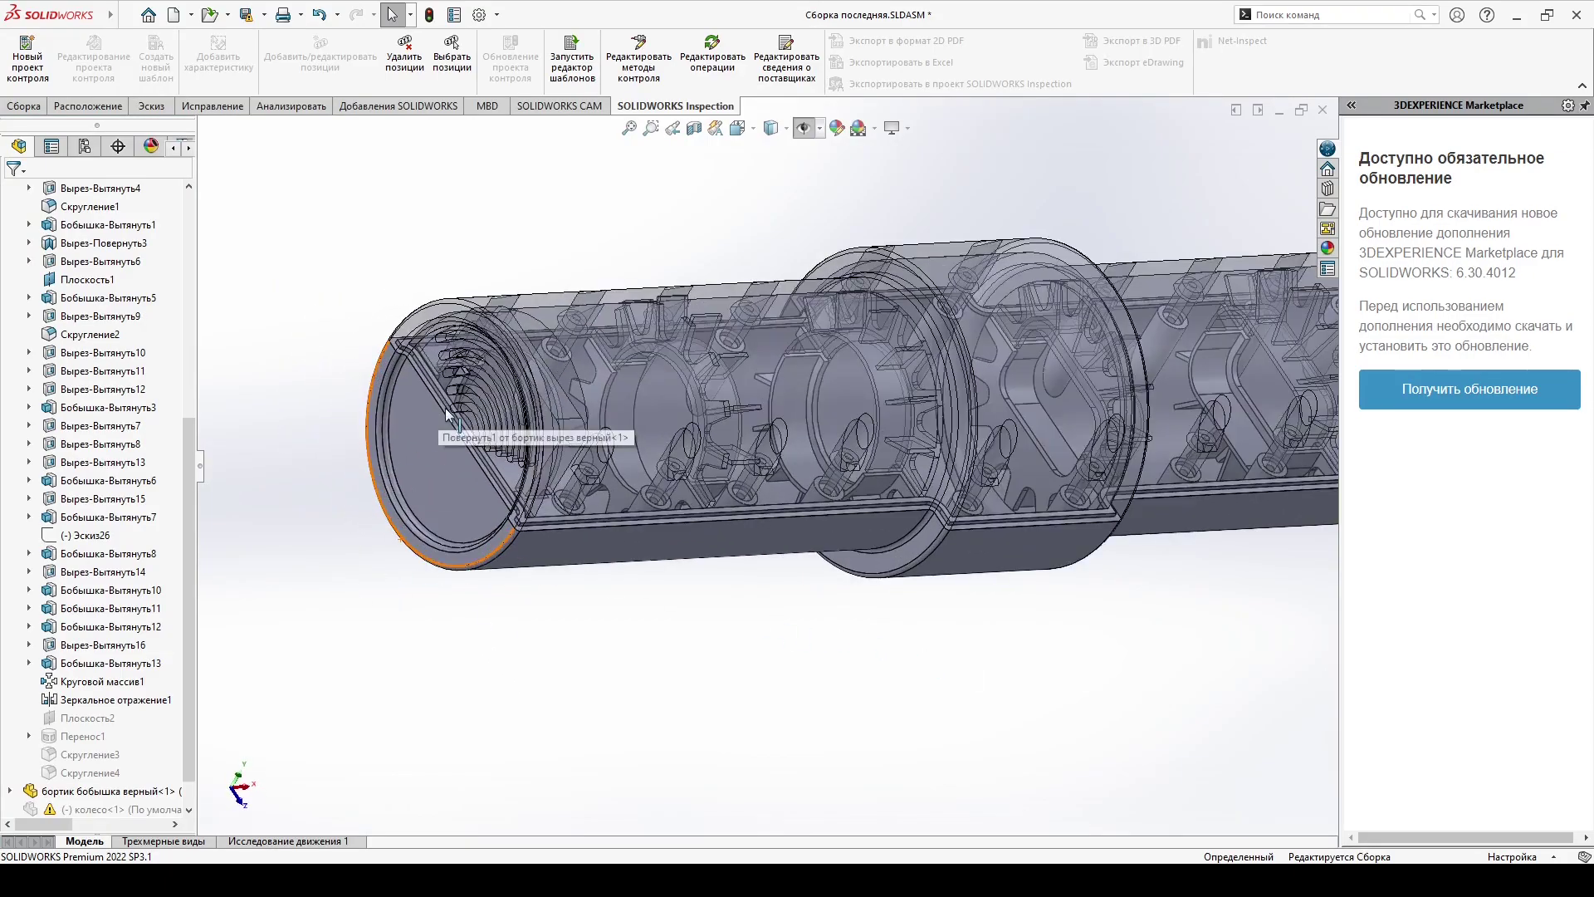
scroll(453, 595, "down", 3)
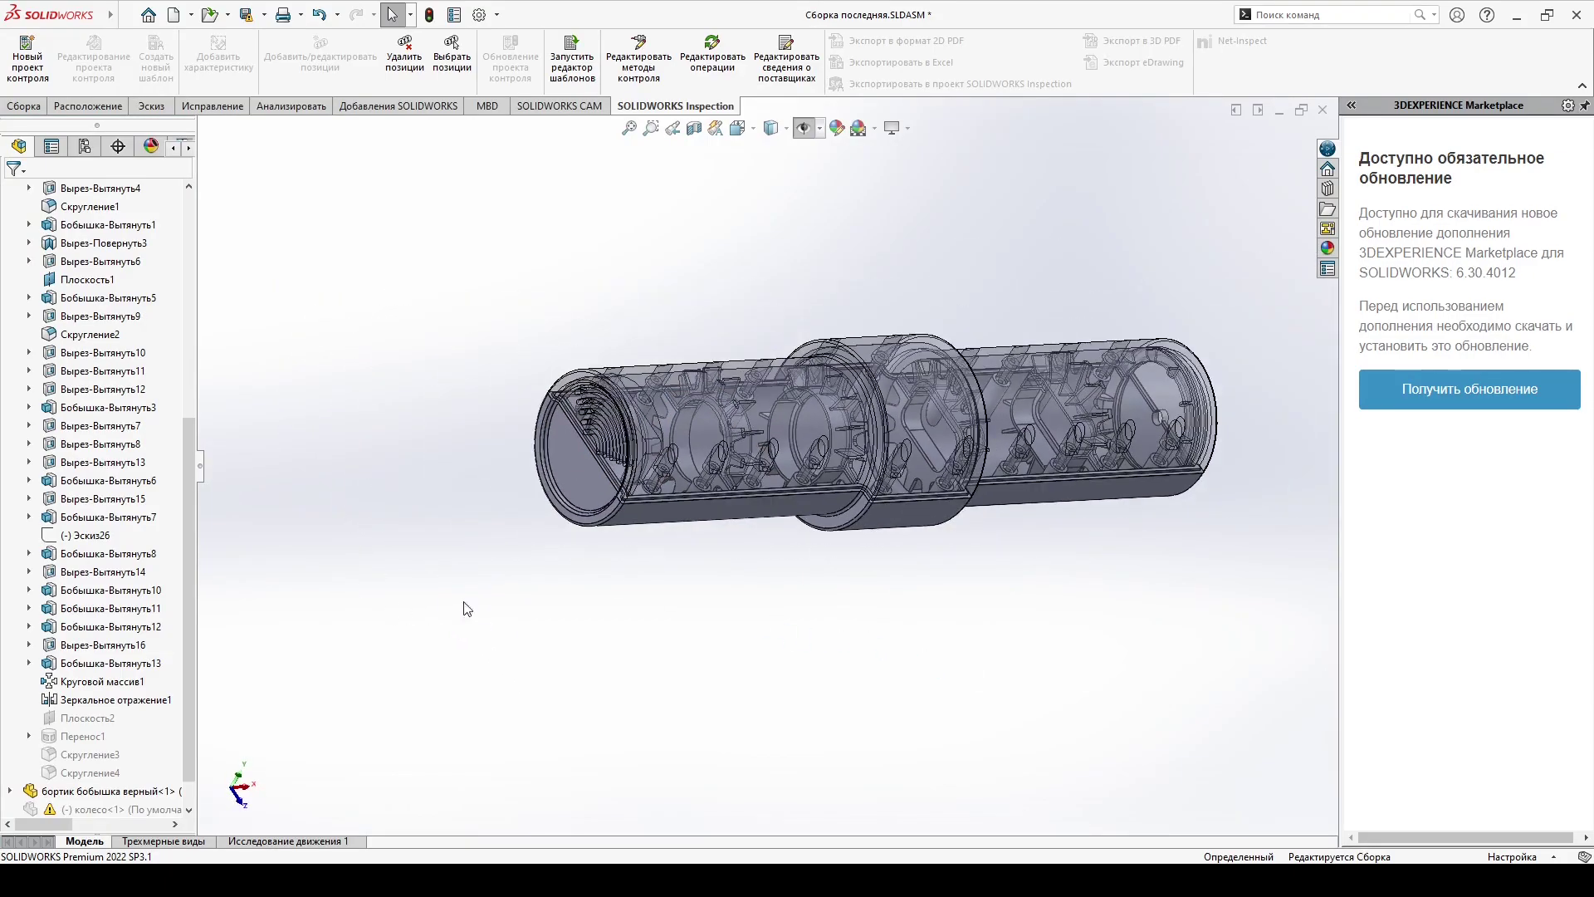
scroll(986, 534, "up", 2)
mouse_move(347, 880)
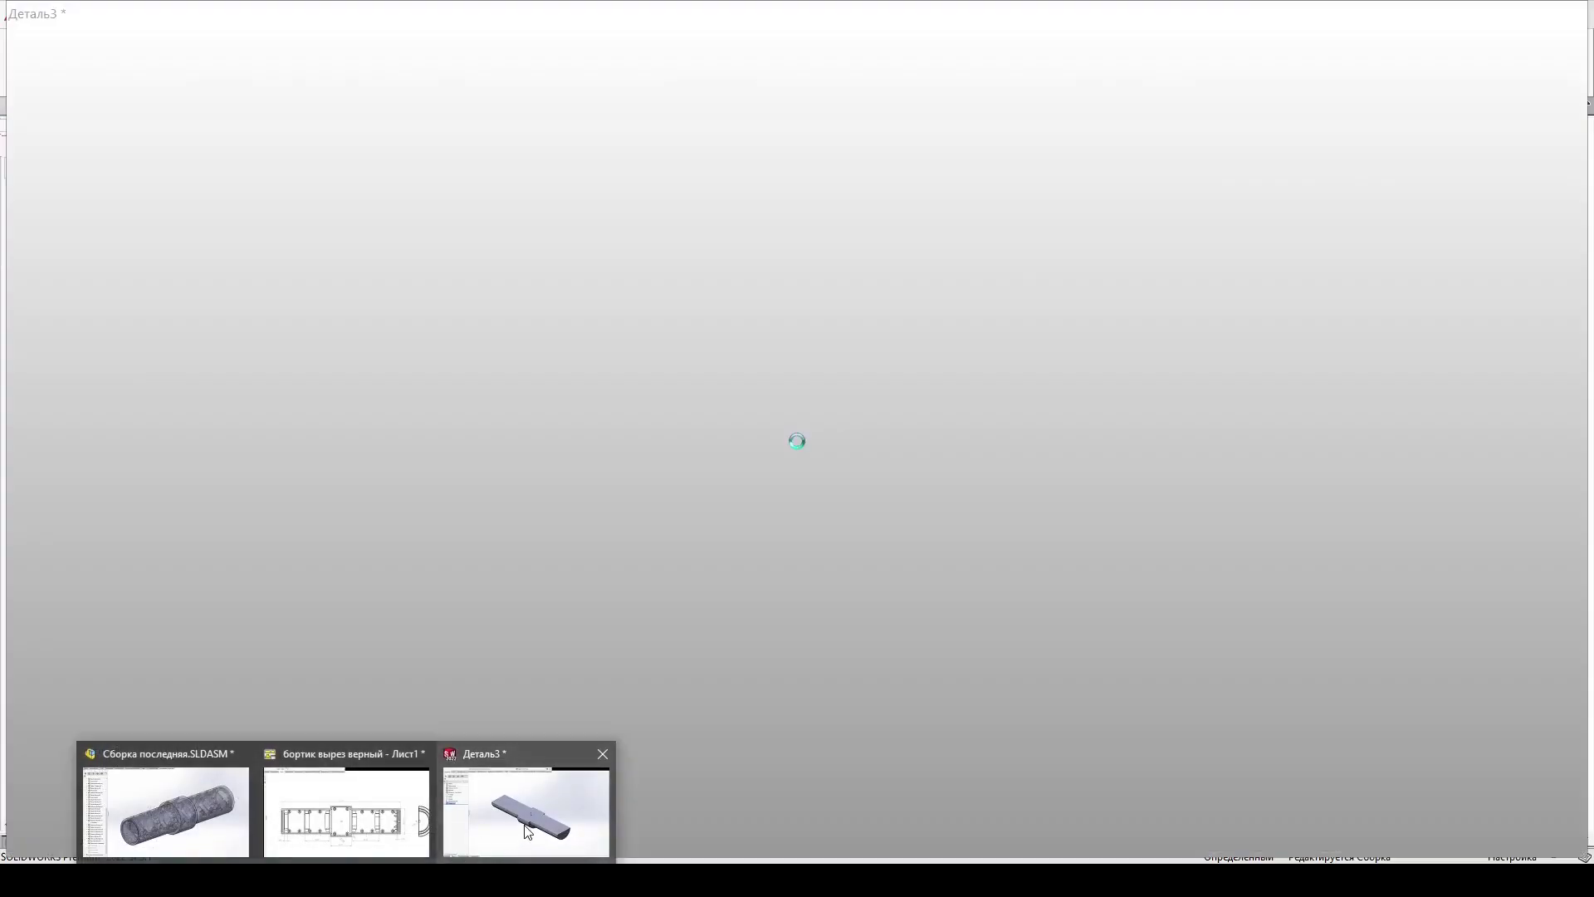
left_click(526, 812)
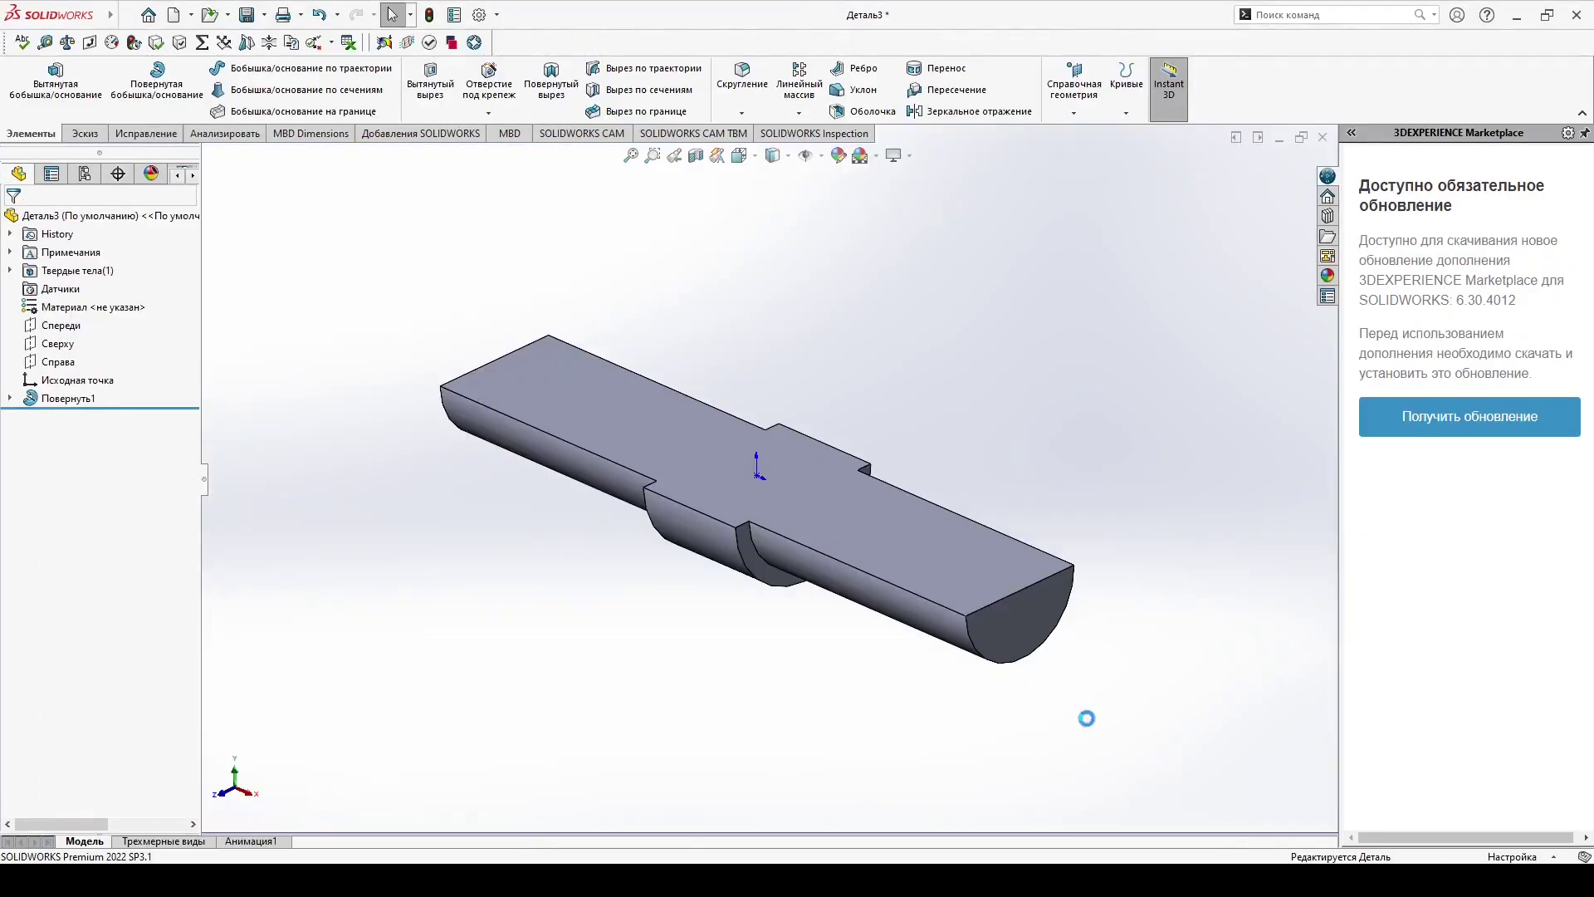
Step: Open a sketch on the half-cylinder's semicircular end face and start a center-point circle
scroll(980, 600, "up", 1)
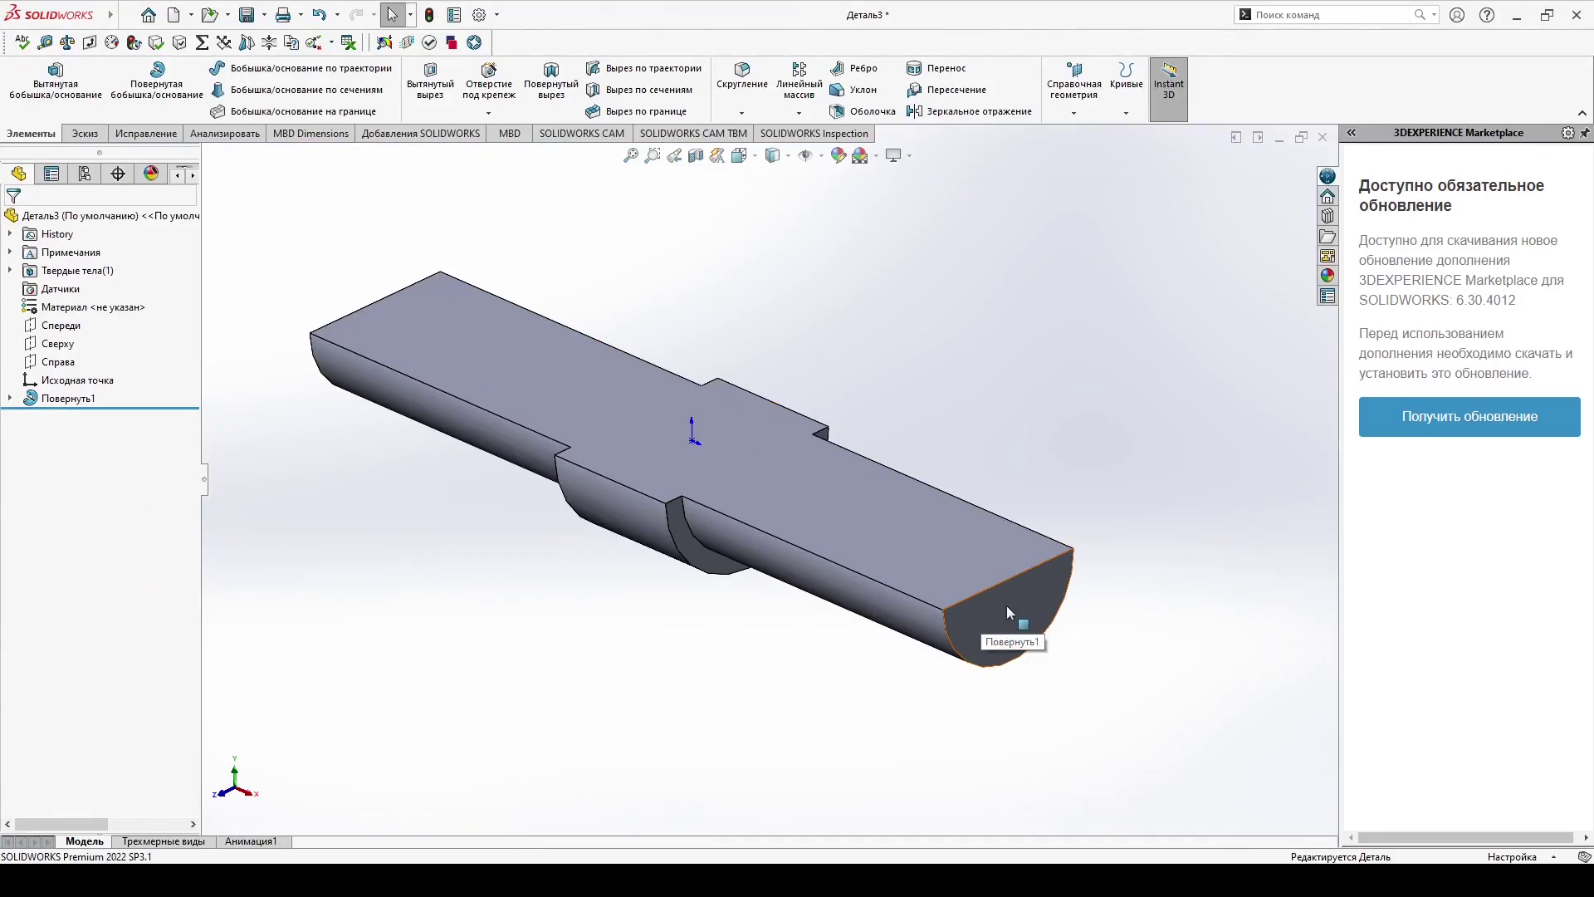
left_click(1000, 610)
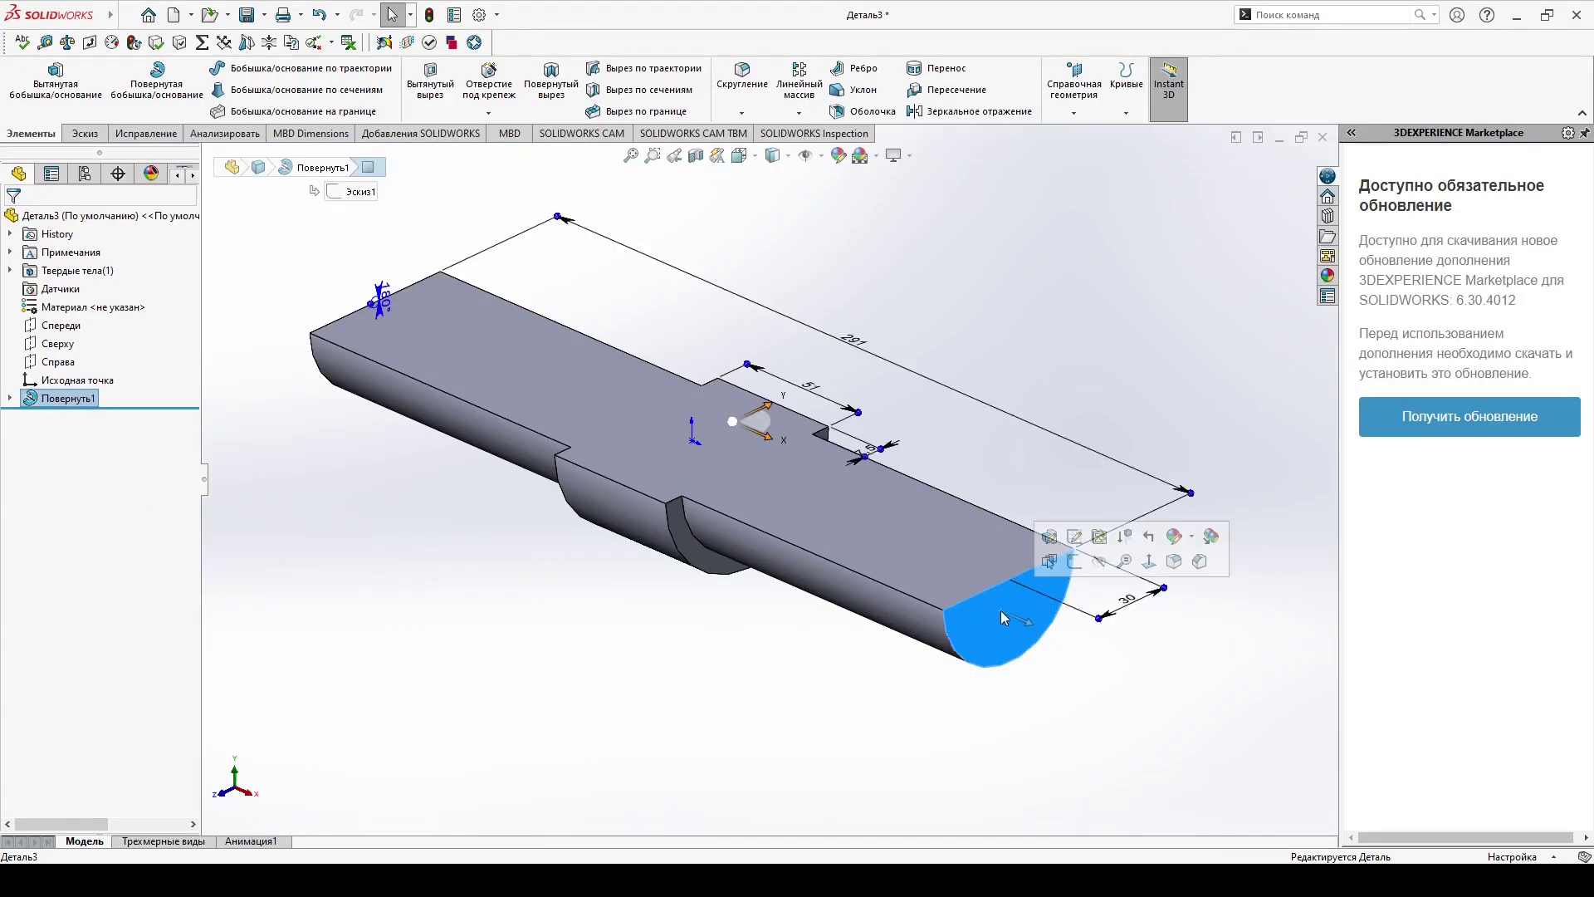
left_click(1072, 566)
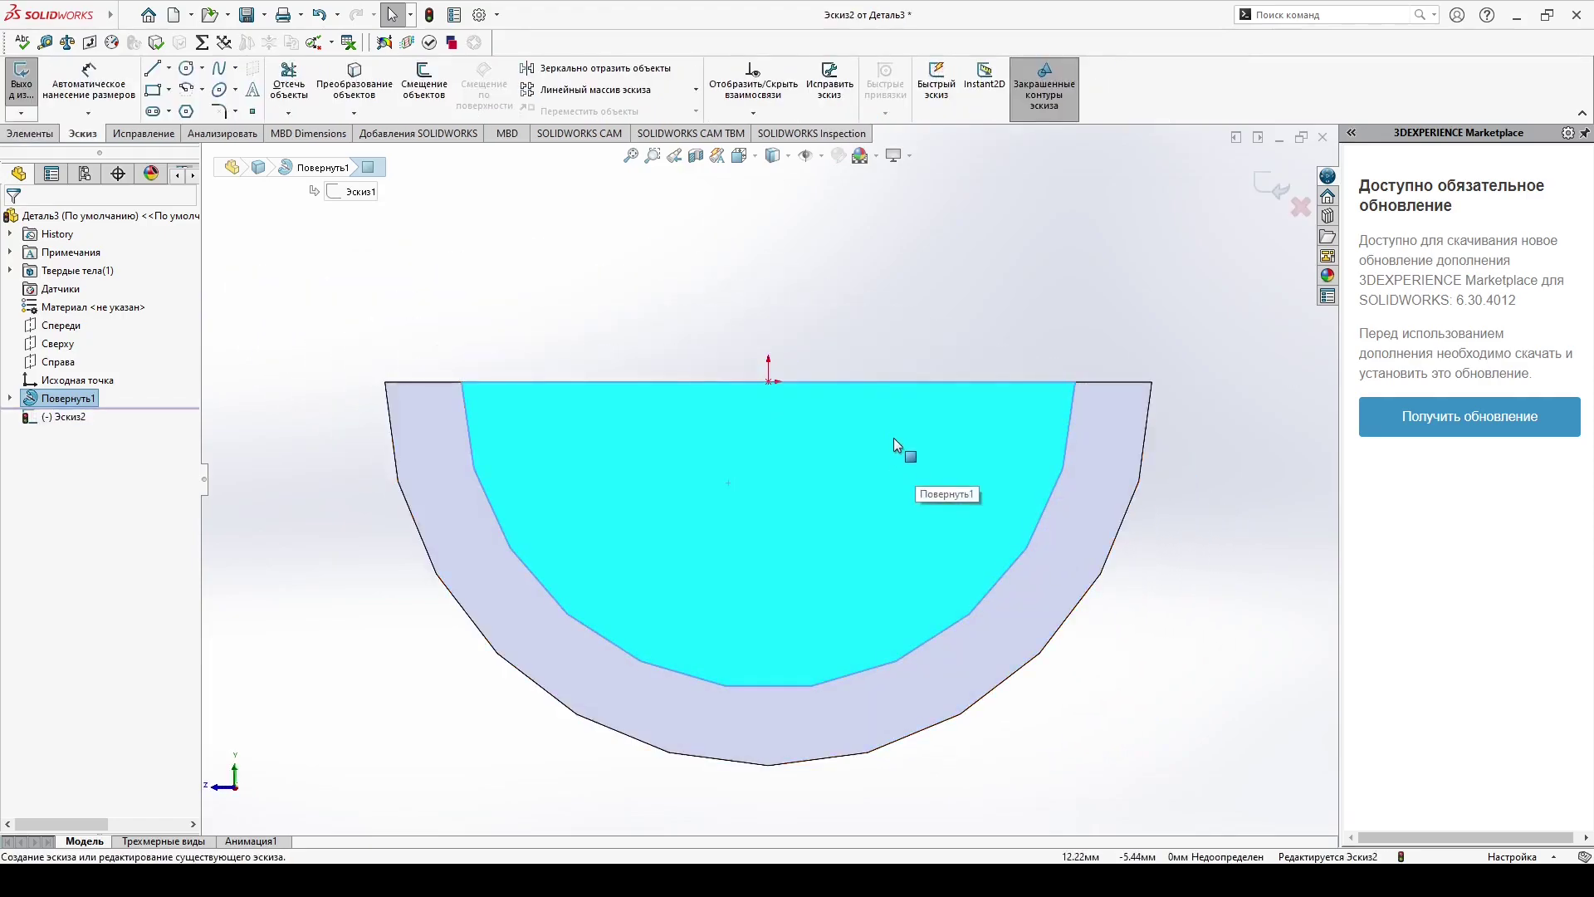
left_click(189, 70)
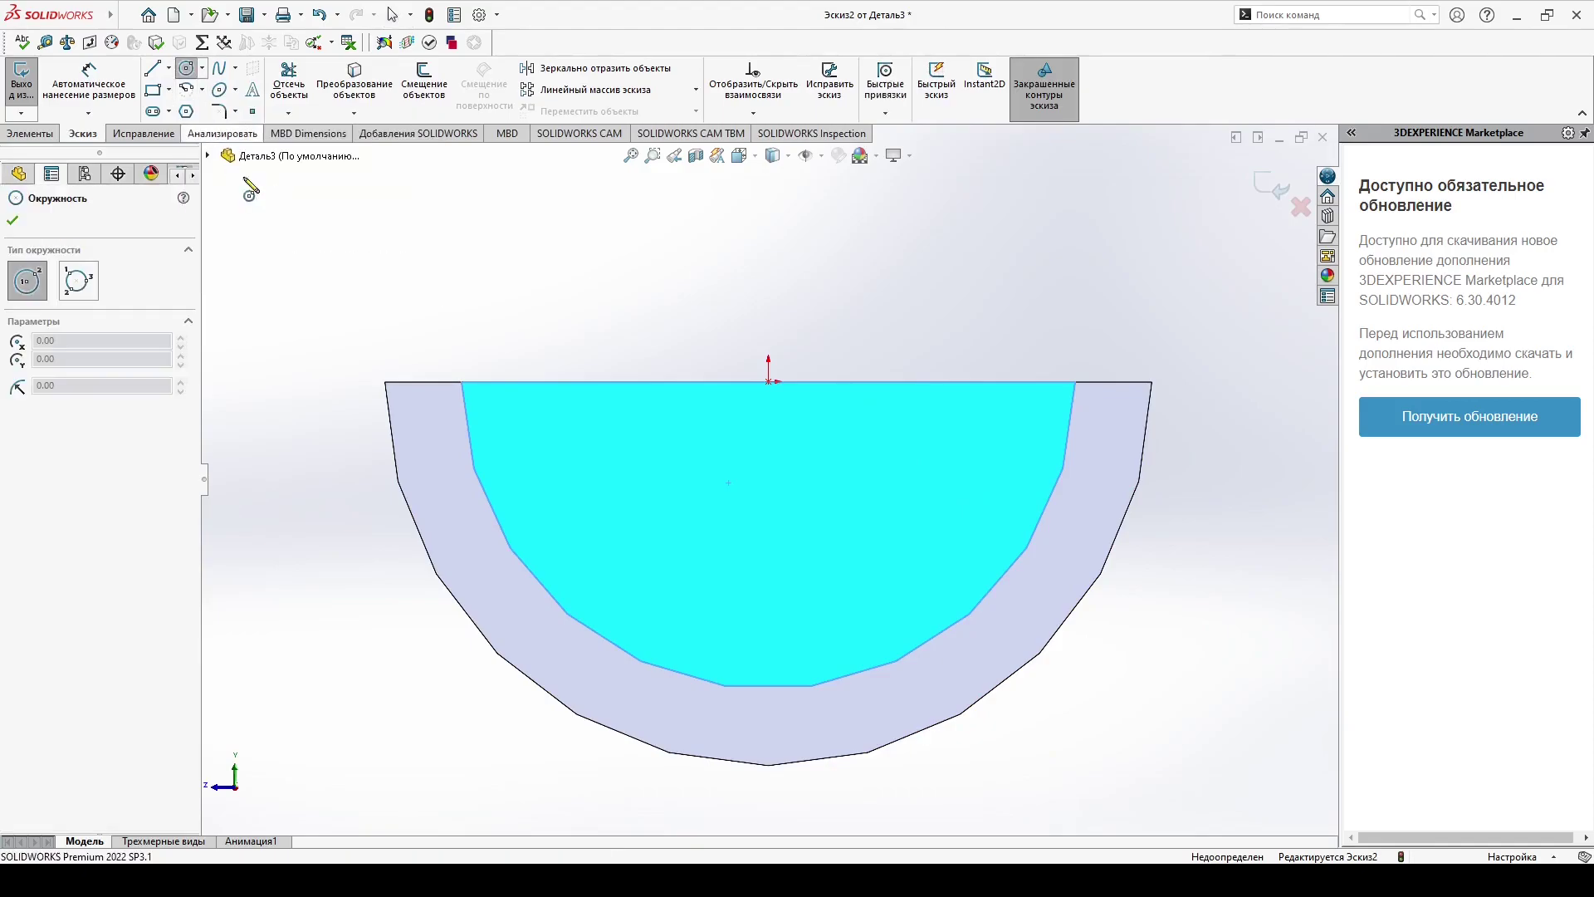